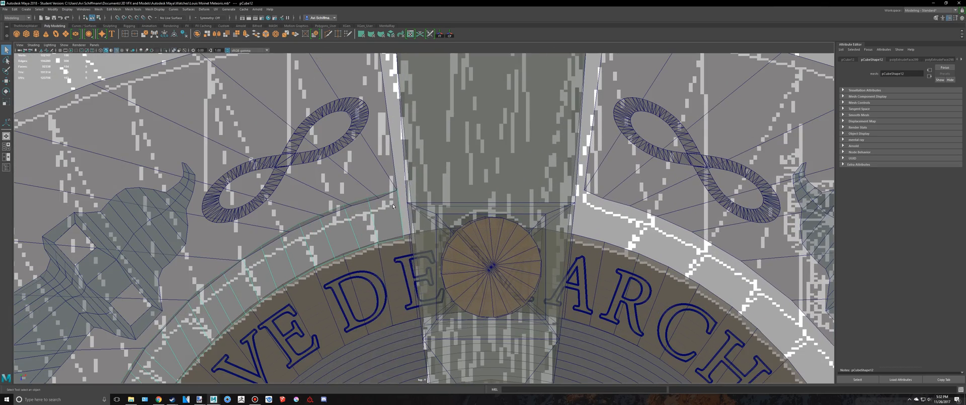
Try to shift and extrude the end face of the curved border strip beside the central bridge
right_click(393, 206)
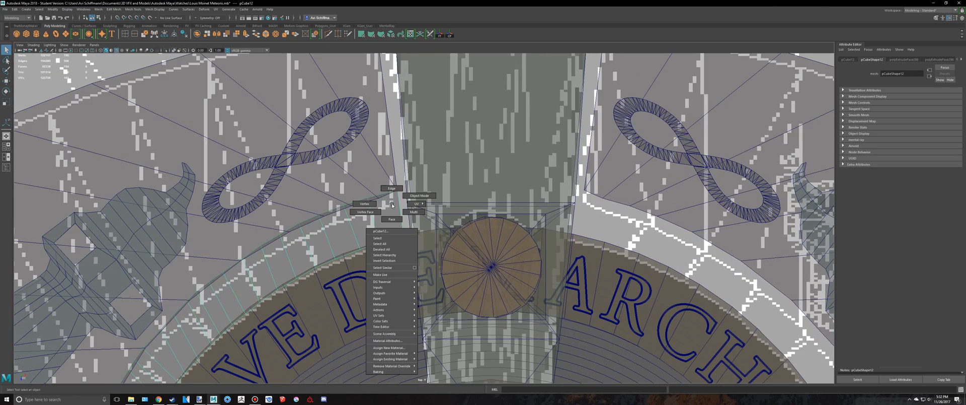
click(392, 219)
click(390, 217)
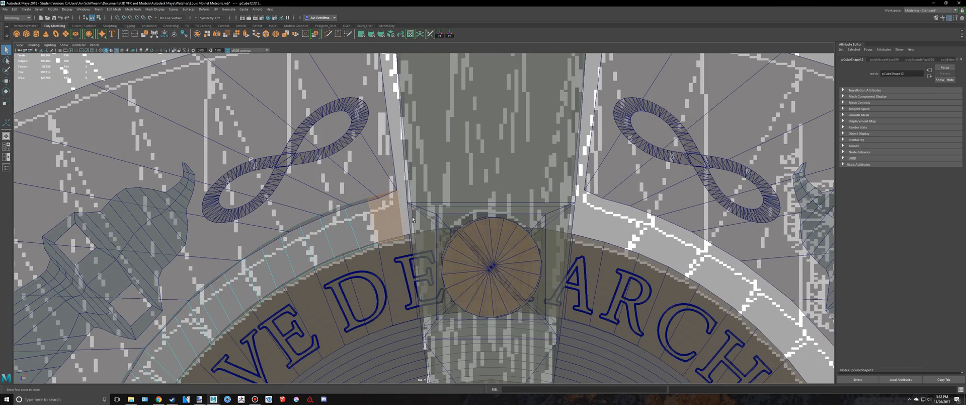
click(386, 210)
scroll(403, 242, up, 5)
key(w)
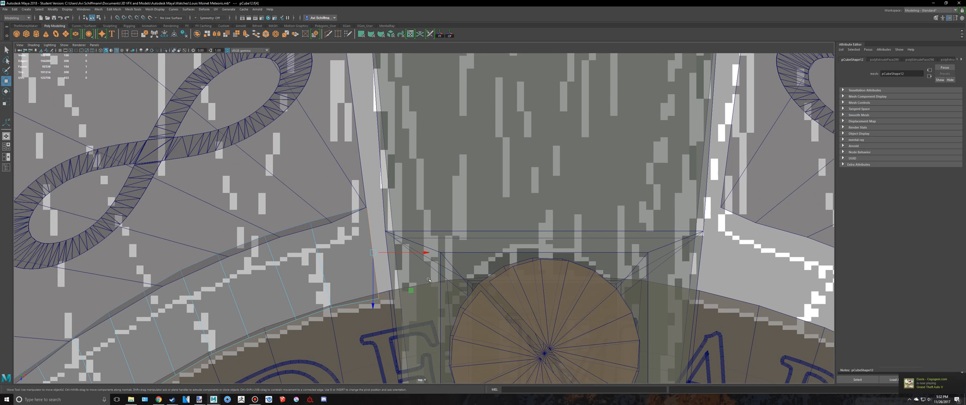
middle_drag(411, 291, 414, 290)
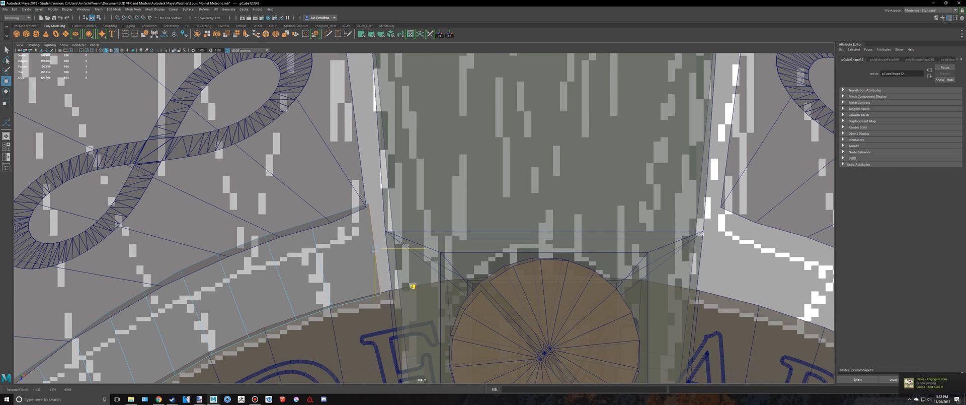
key(ctrl+e)
key(ctrl+z)
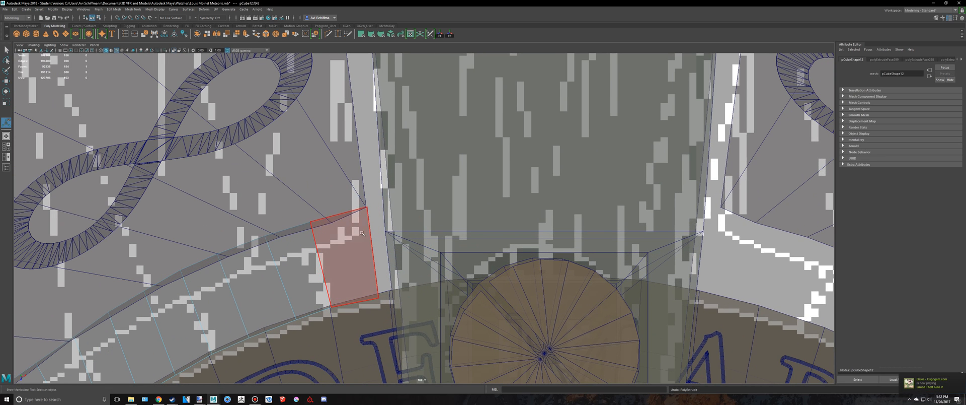
Reposition the upper and lower corner vertices at the curved strip's end beside the bridge
right_drag(363, 219, 334, 218)
drag(353, 197, 379, 217)
key(w)
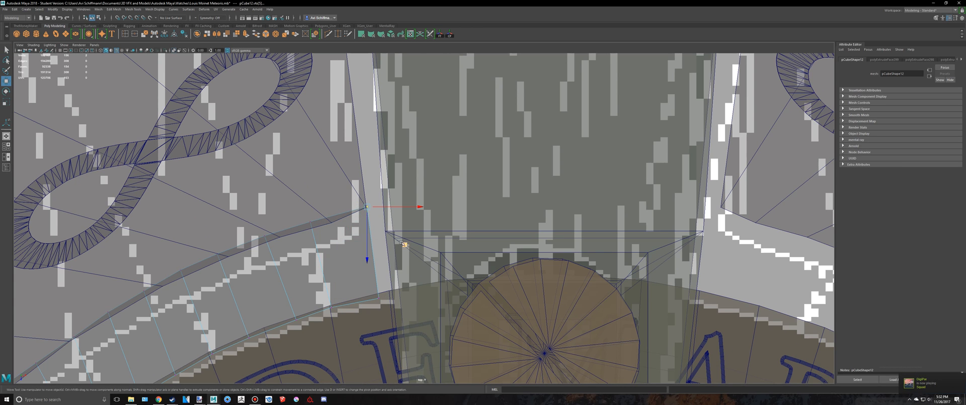
drag(405, 245, 398, 242)
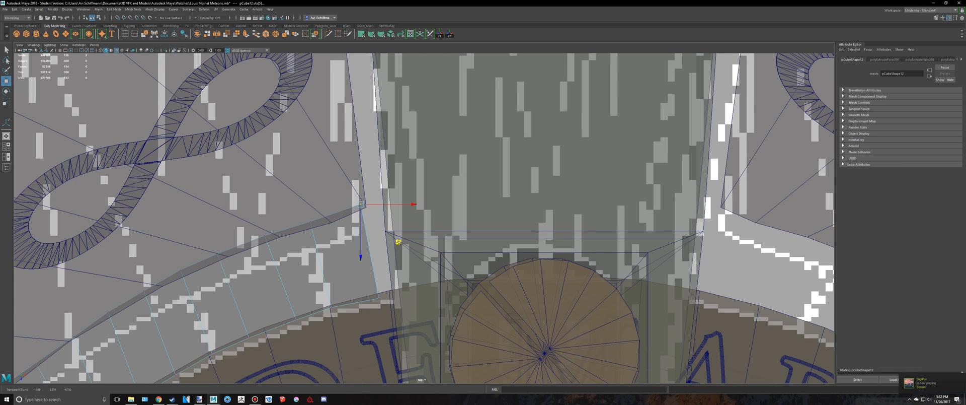
drag(399, 326, 361, 281)
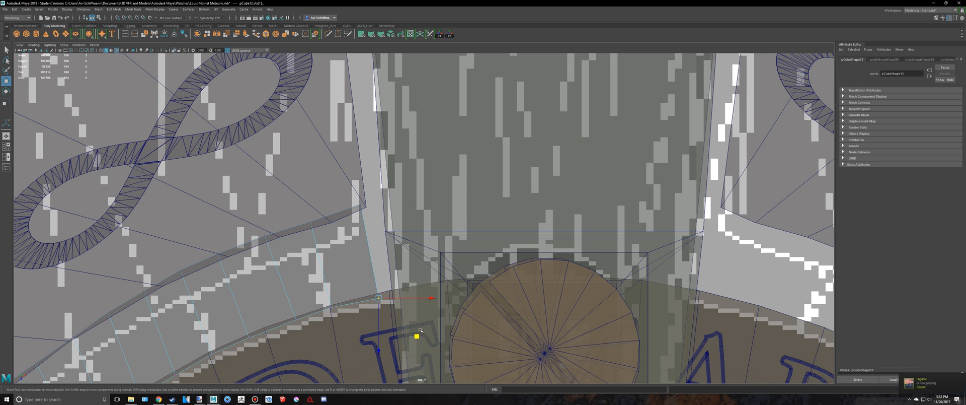
drag(416, 337, 416, 335)
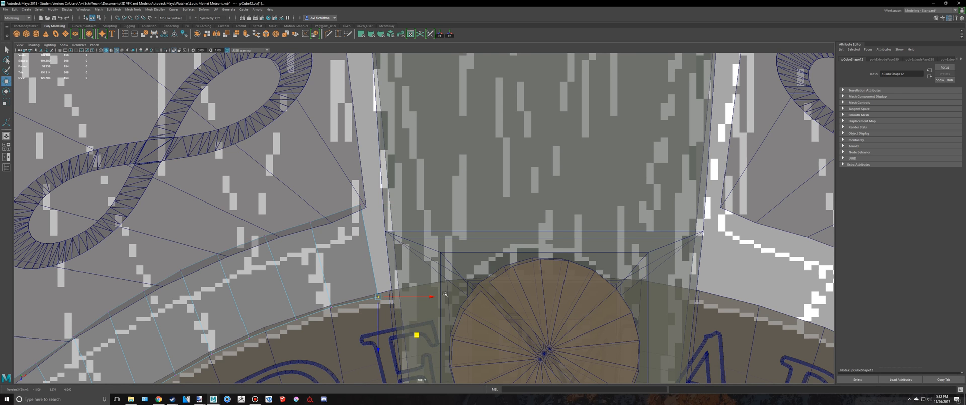
alt+middle_drag(445, 294, 443, 294)
Extrude the curved strip's end face toward the central bridge
right_drag(360, 232, 361, 249)
scroll(398, 288, up, 2)
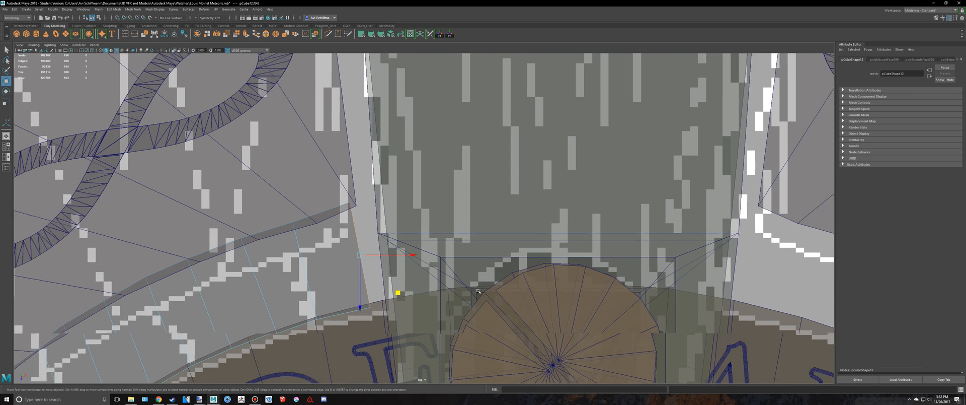
key(ctrl+e)
drag(382, 278, 419, 273)
Examine the area around the bridge in the browser's reference render and in the reference watch model in the other Maya window
key(alt+Tab)
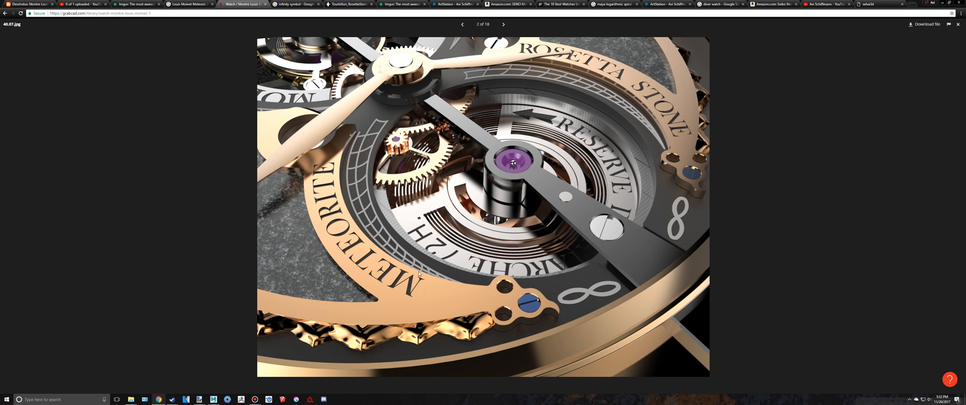
key(alt+Tab)
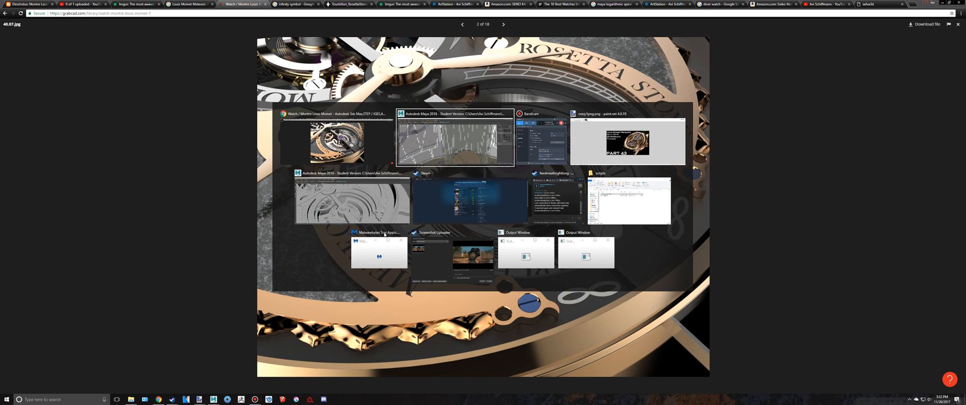
click(376, 214)
alt+drag(372, 213, 473, 220)
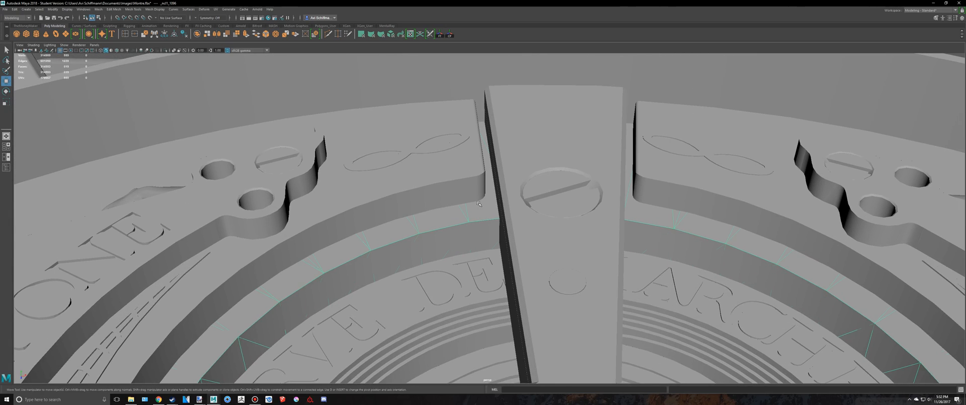
key(5)
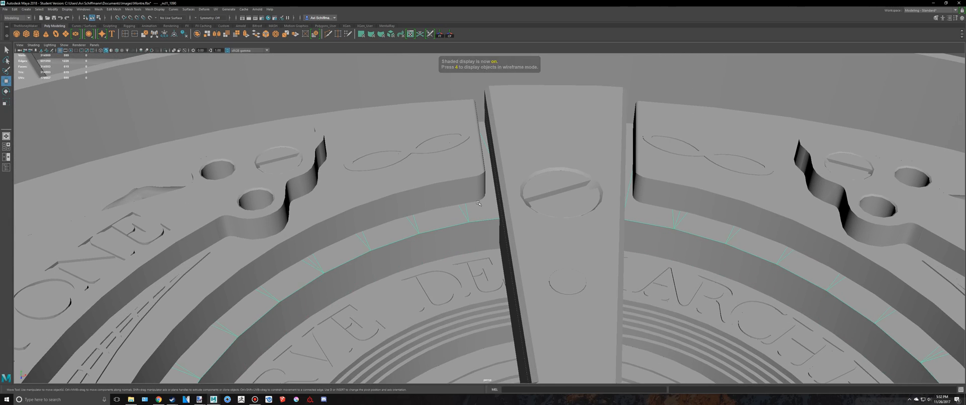
key(4)
mouse_move(479, 203)
alt+mouse_down()
mouse_move(475, 240)
mouse_move(481, 215)
mouse_move(551, 133)
mouse_move(584, 149)
alt+mouse_up()
key(5)
key(alt+Tab)
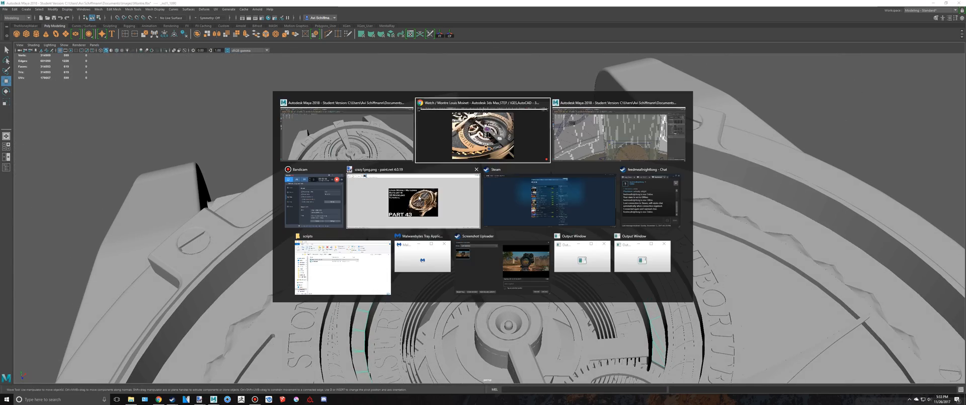
key(Tab)
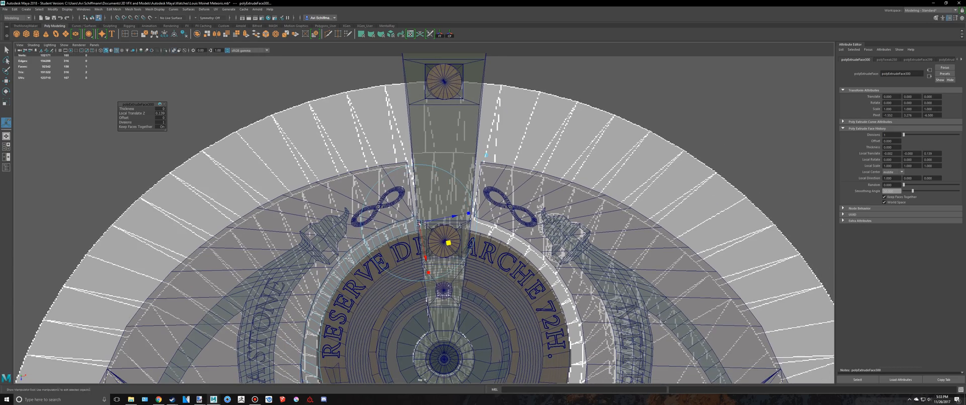
Lengthen the extruded end section further under the bridge and reposition its upper corner vertices
scroll(390, 240, up, 6)
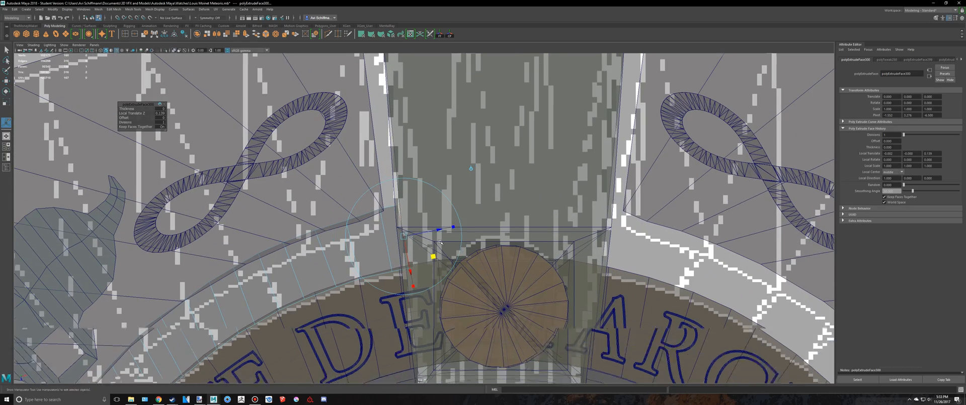
scroll(497, 283, down, 5)
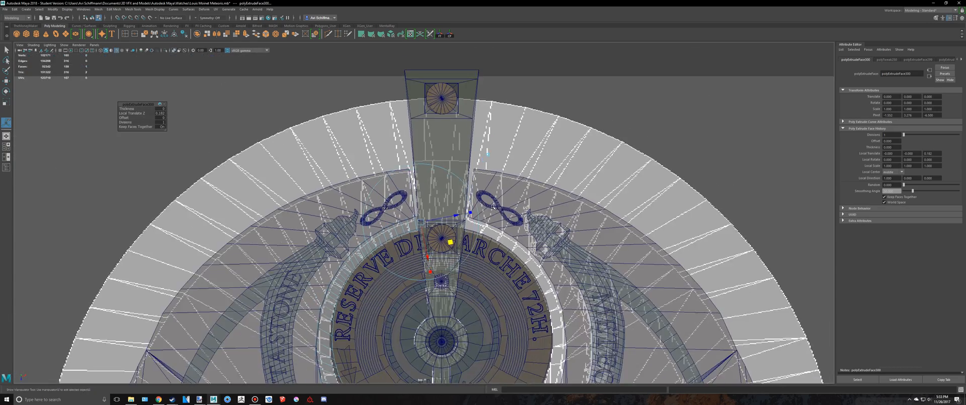
scroll(402, 212, up, 6)
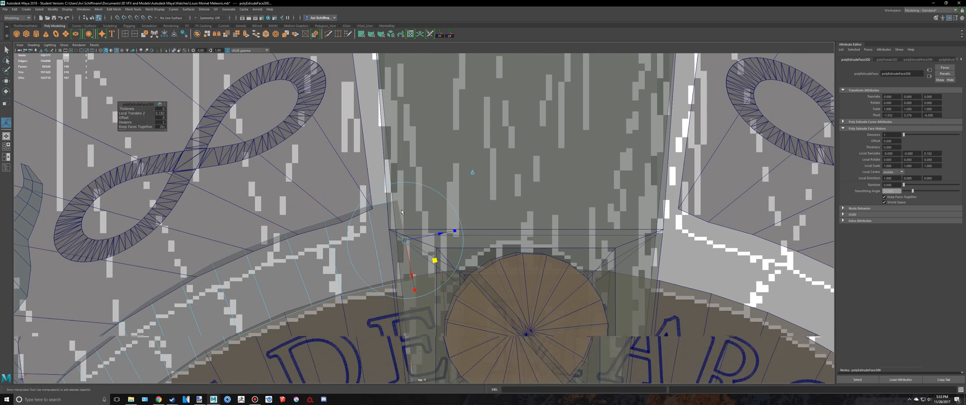
right_drag(384, 221, 354, 221)
click(415, 228)
key(w)
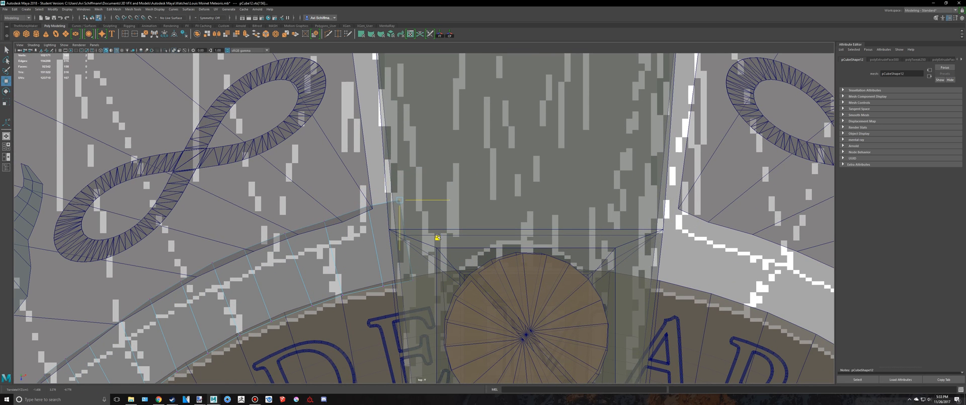
right_drag(390, 227, 378, 187)
key(ctrl+z)
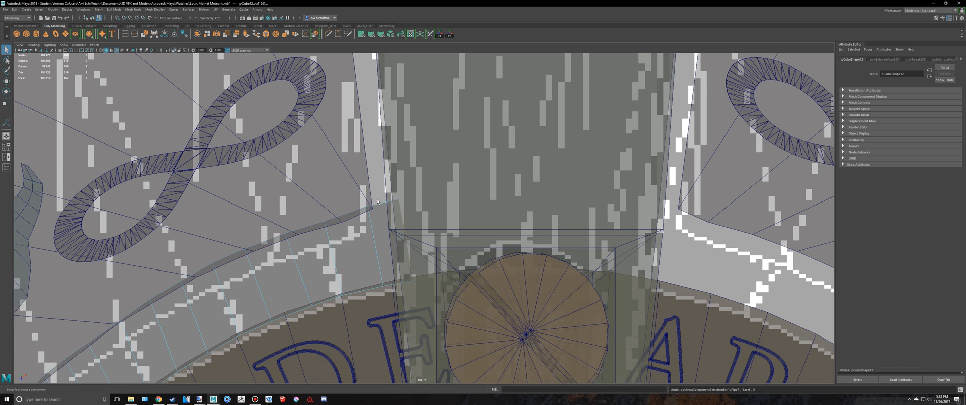
Extrude the upper face of the new end section outward along the bridge's edge in successive segments, past the infinity symbol
click(391, 241)
ctrl+drag(388, 227, 388, 225)
alt+middle_drag(397, 200, 418, 256)
key(ctrl+e)
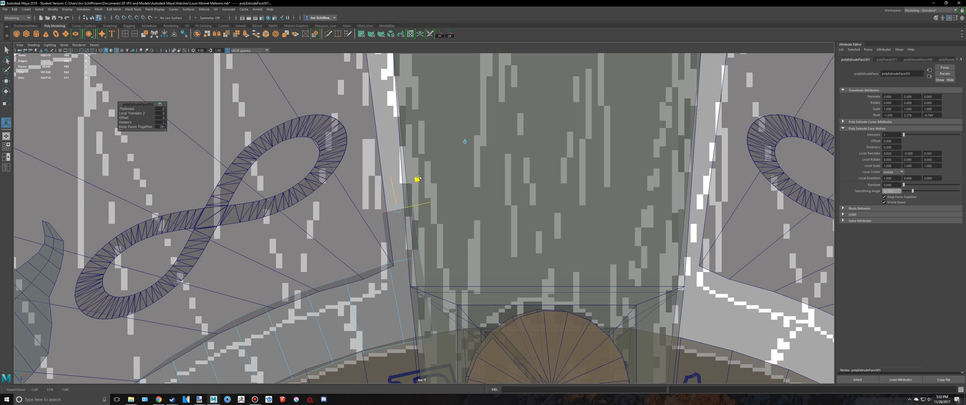
alt+middle_drag(438, 161, 431, 236)
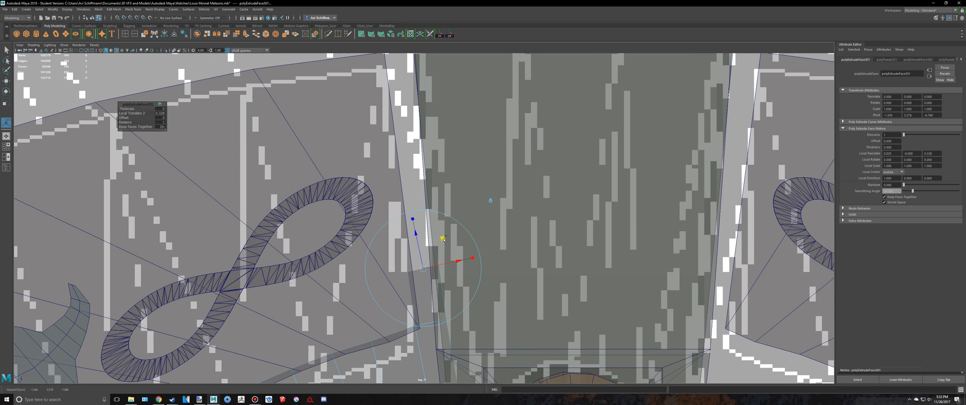
drag(442, 210, 437, 128)
key(r)
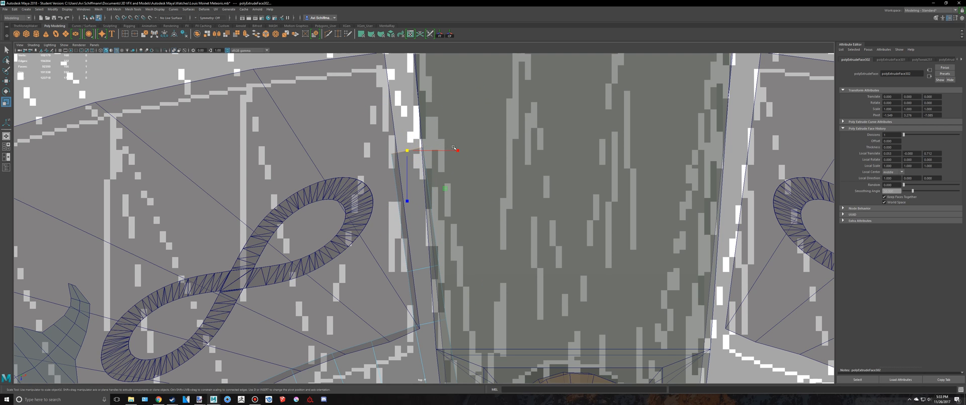
key(w)
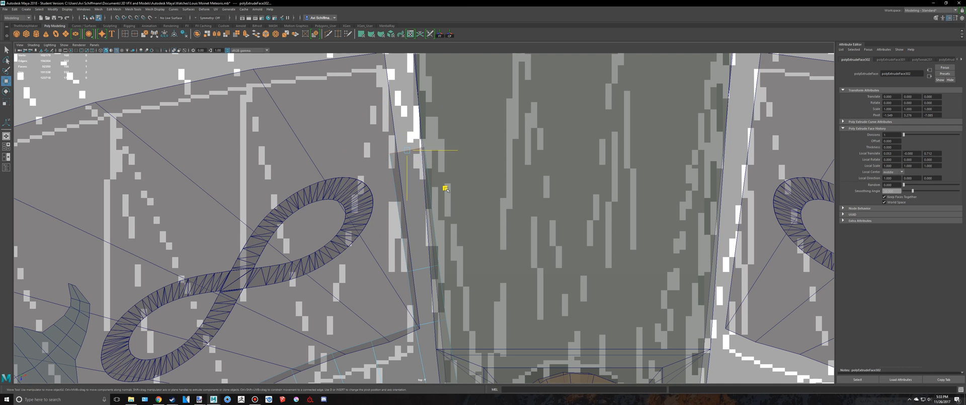
Check the reference watch model, and extrude the strip further along the bridge to the dial plate's outer corner
key(alt+Tab)
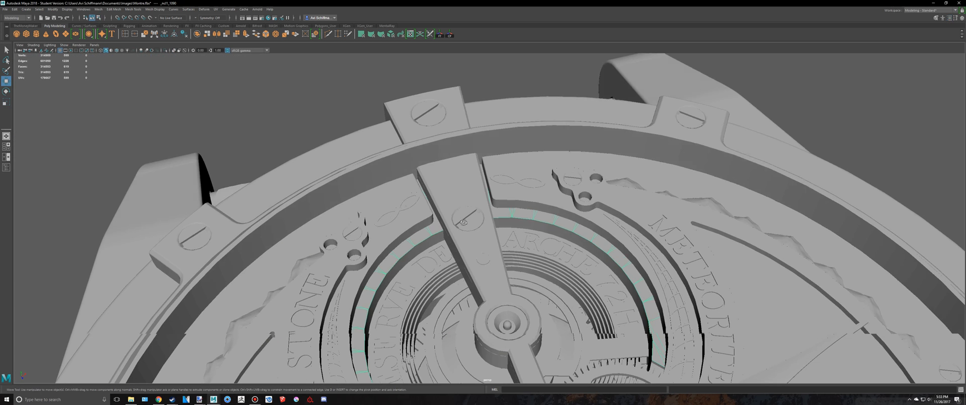
alt+drag(464, 222, 462, 233)
key(alt+Tab)
alt+middle_drag(451, 252, 452, 275)
key(ctrl+e)
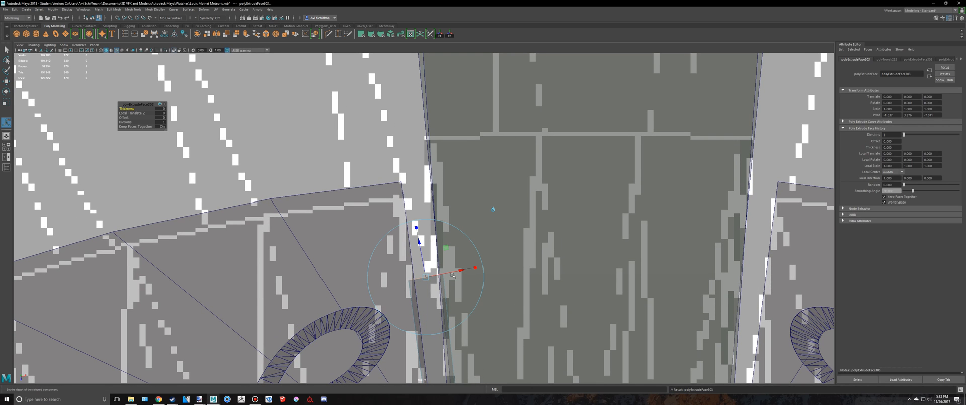
middle_drag(446, 246, 442, 183)
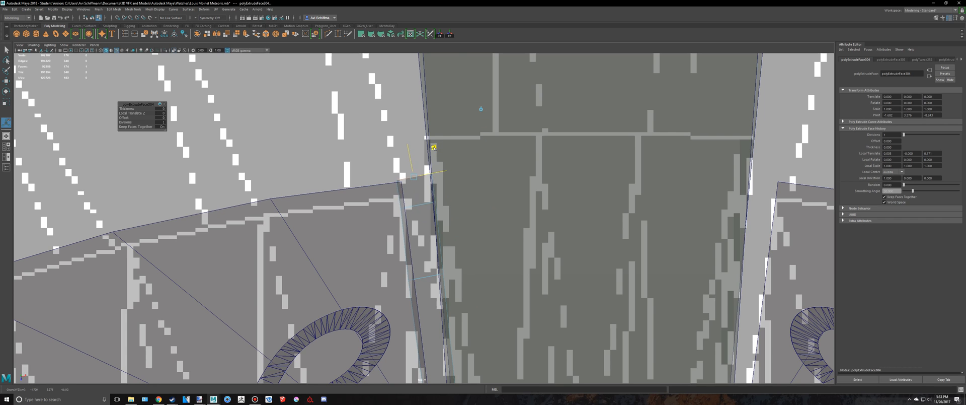
Adjust the corner vertices at the outer end of the extruded strip beside the bridge
scroll(434, 147, down, 12)
key(f)
key(q)
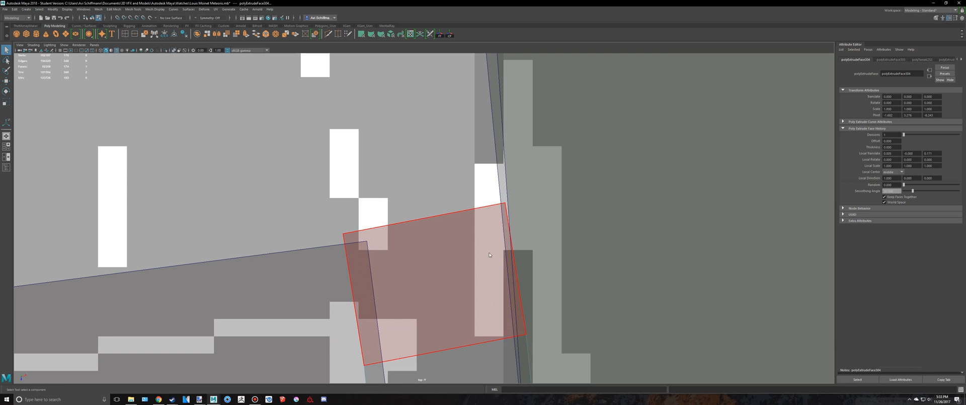
right_drag(489, 255, 457, 225)
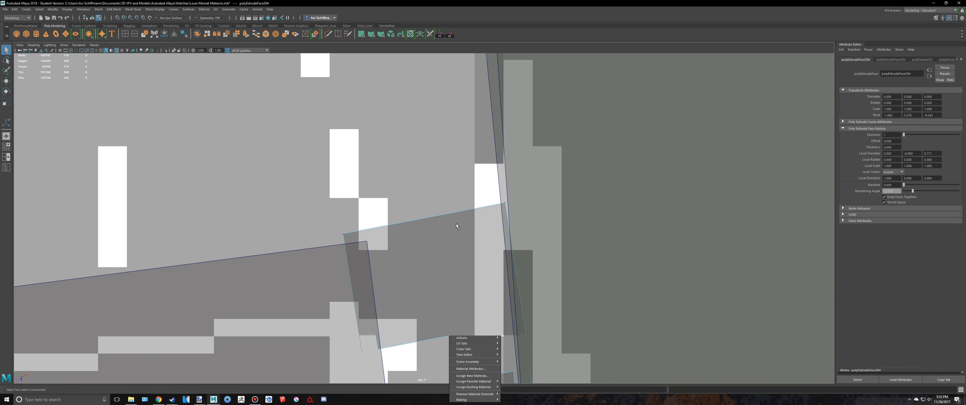
drag(492, 174, 551, 239)
key(w)
scroll(551, 240, down, 12)
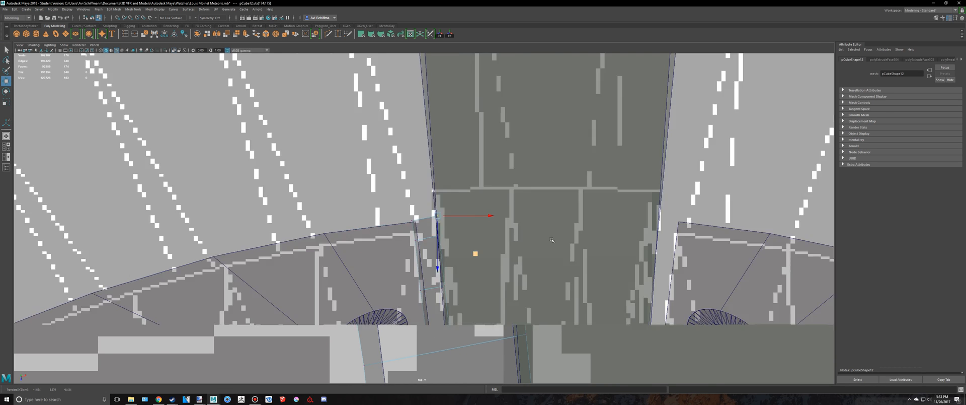
Inspect the strip and bridge in perspective, and compare them with the plate edges beside the bridge in the reference watch model
key(space)
key(space)
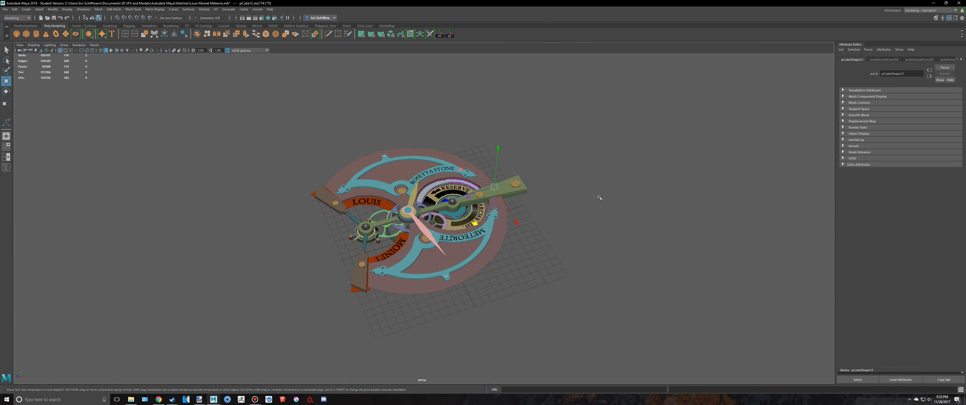
key(f)
alt+drag(519, 211, 523, 243)
key(q)
right_drag(415, 313, 461, 215)
click(386, 183)
alt+drag(387, 183, 325, 215)
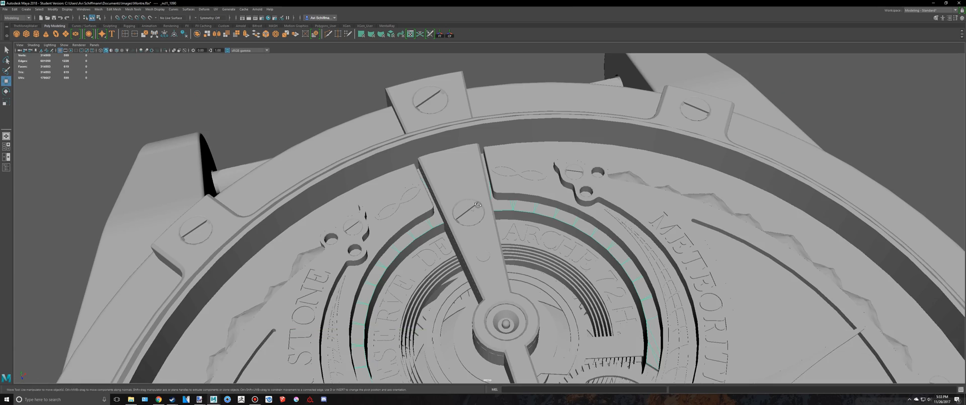
alt+drag(478, 205, 501, 197)
scroll(453, 199, up, 7)
alt+middle_drag(418, 194, 376, 215)
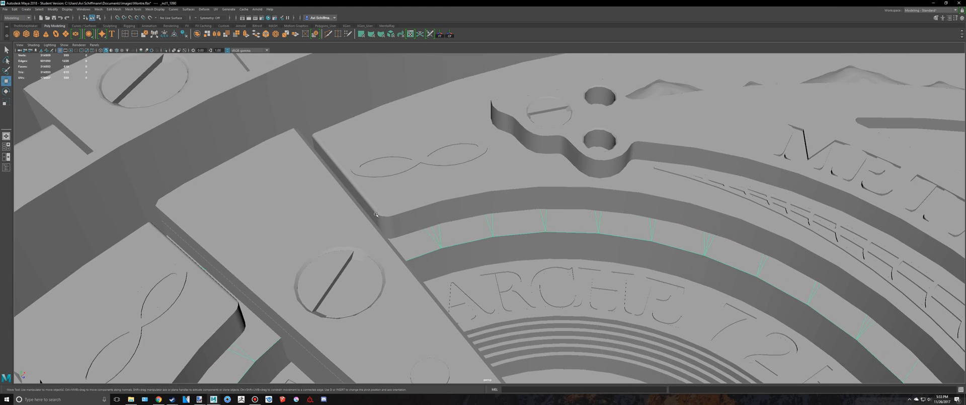
key(alt+Tab)
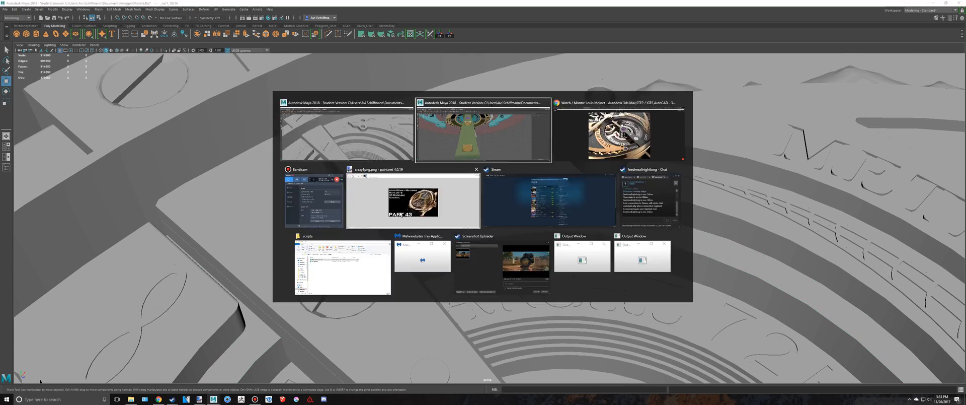
Return to the working dial model and isolate the Rosetta Stone side plate at its end beside the bridge
alt+drag(500, 179, 397, 189)
scroll(397, 189, up, 5)
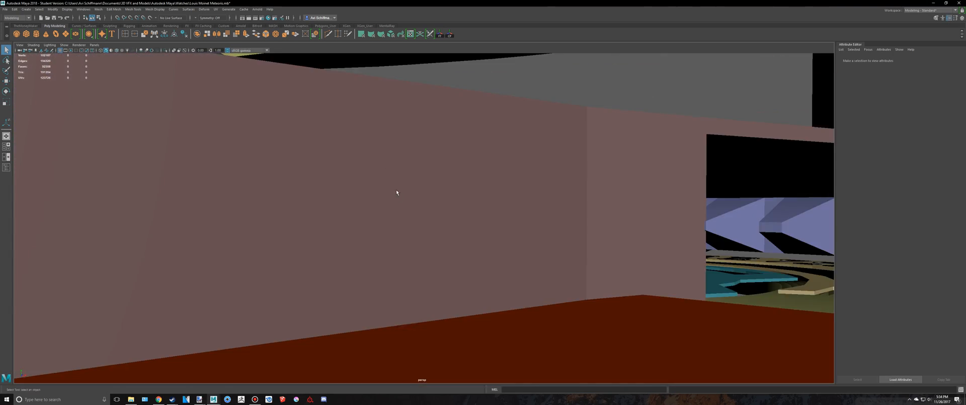
scroll(402, 199, down, 5)
click(406, 212)
alt+drag(444, 227, 437, 210)
key(4)
scroll(358, 190, up, 3)
scroll(341, 159, down, 5)
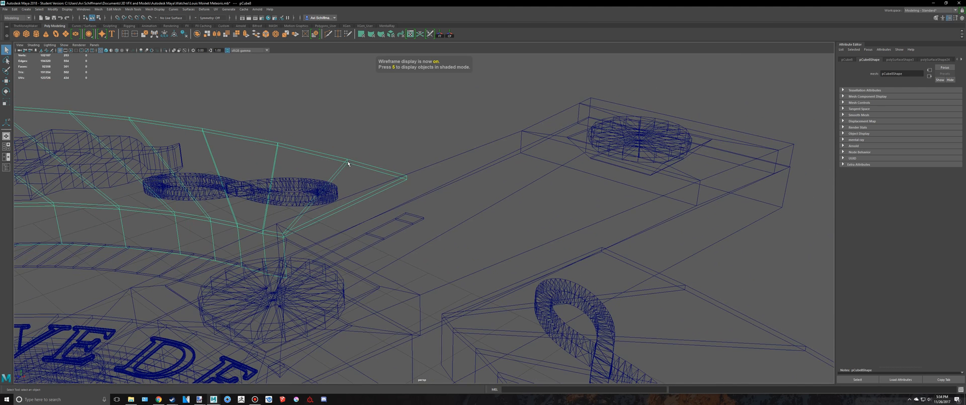
key(5)
key(ctrl+1)
scroll(381, 171, up, 5)
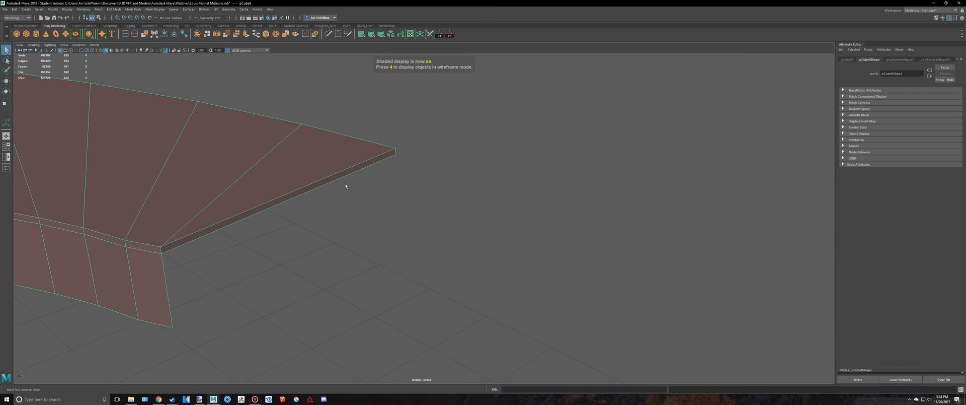
Extrude the lower edge of the Rosetta Stone plate's end straight down to form the end wall facing the bridge
right_drag(341, 173, 341, 155)
click(342, 178)
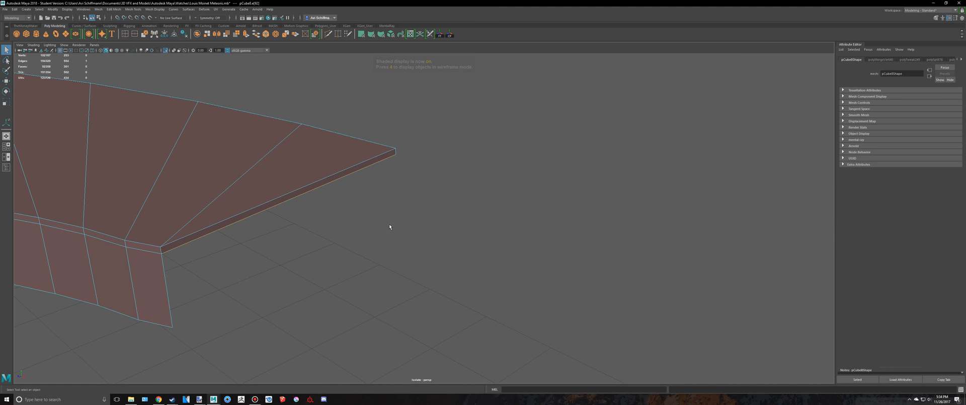
alt+middle_drag(389, 227, 439, 198)
key(w)
drag(348, 117, 358, 190)
key(ctrl+z)
key(ctrl+e)
key(w)
key(q)
Merge the overlapping vertices at the new end wall's lower inner corner and bring back the hidden parts
right_drag(267, 228, 233, 221)
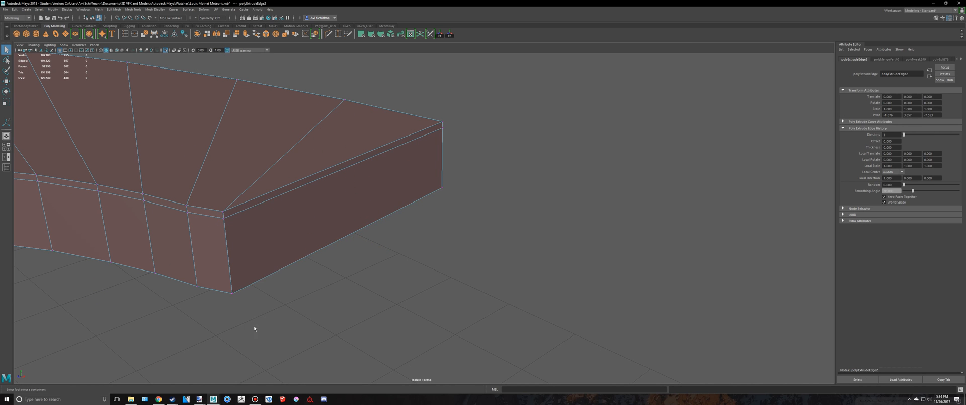
drag(253, 326, 215, 273)
click(133, 36)
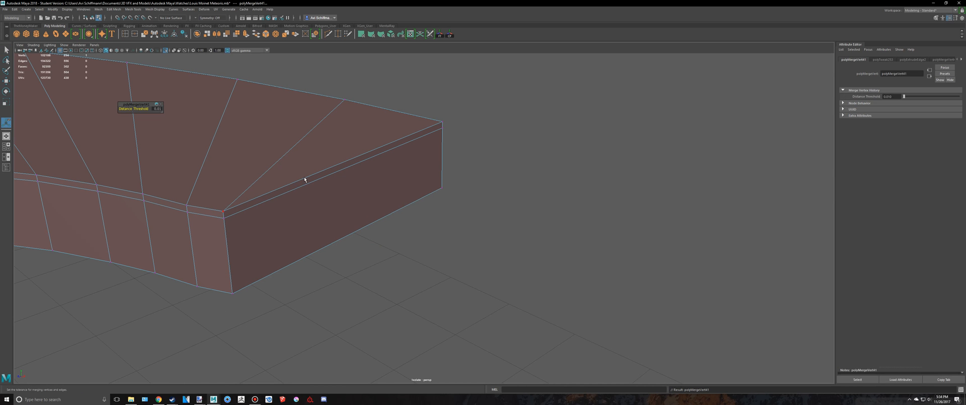
right_drag(302, 180, 328, 169)
key(ctrl+1)
Isolate the Meteorite side plate and extrude its lower end edge down to the depth of the inner wall
scroll(427, 195, down, 5)
alt+drag(427, 195, 475, 161)
click(494, 228)
key(ctrl+1)
scroll(473, 221, up, 5)
right_drag(475, 162, 473, 148)
click(479, 175)
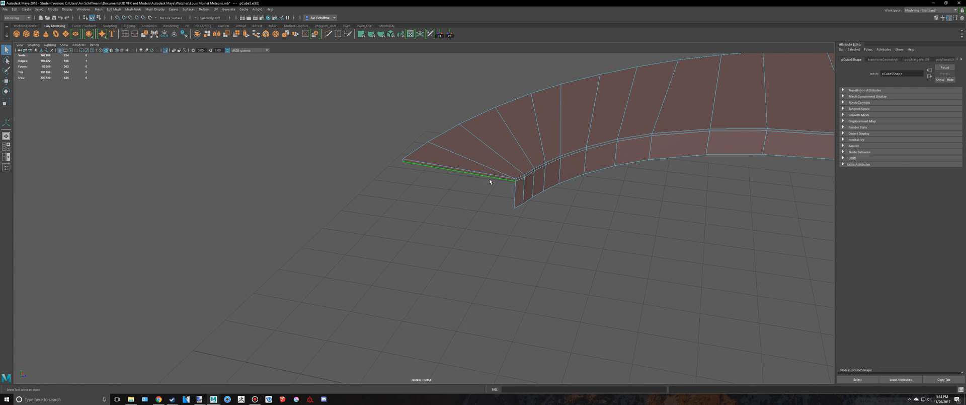
key(ctrl+e)
alt+drag(491, 181, 574, 177)
key(w)
drag(487, 82, 491, 121)
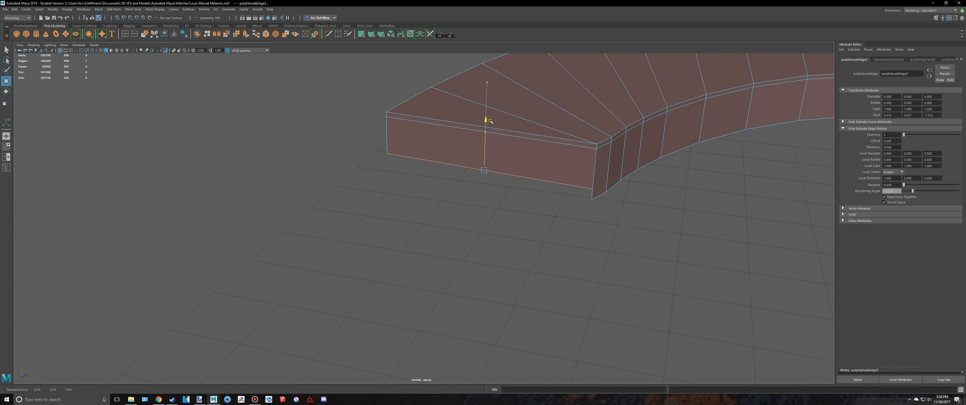
Merge the vertices at the Meteorite plate's lower inner corner and show the full dial again
right_drag(562, 152, 534, 155)
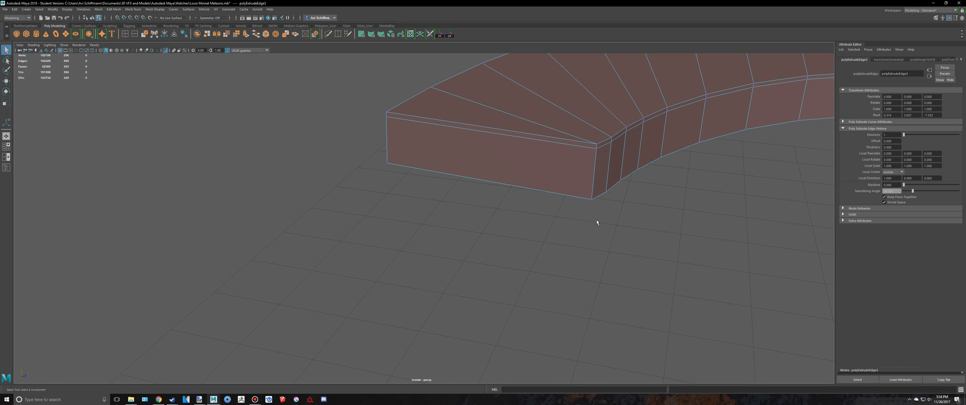
click(592, 199)
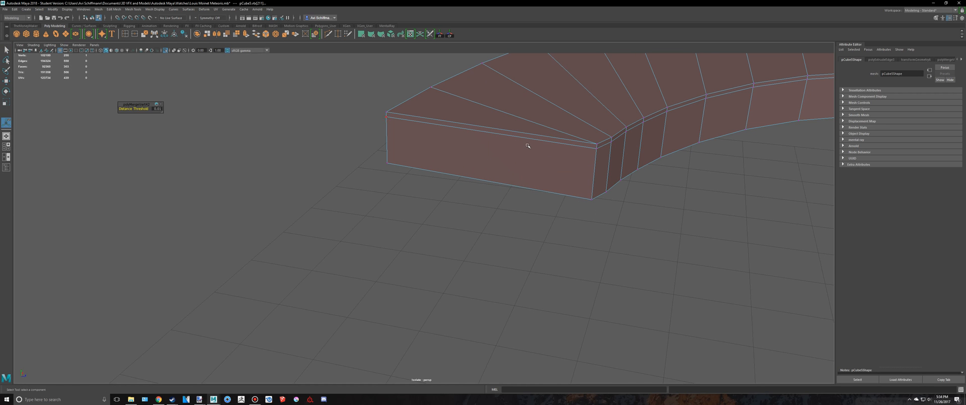
key(q)
right_drag(527, 145, 571, 130)
scroll(581, 234, down, 4)
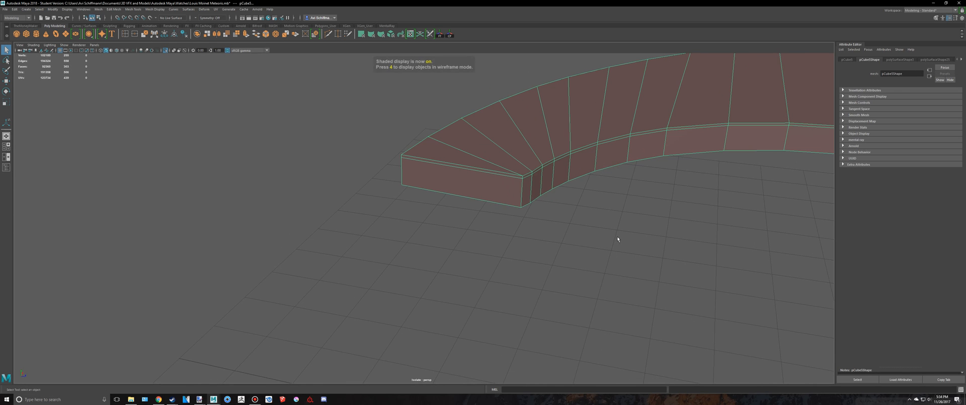
key(ctrl+1)
alt+drag(660, 191, 570, 204)
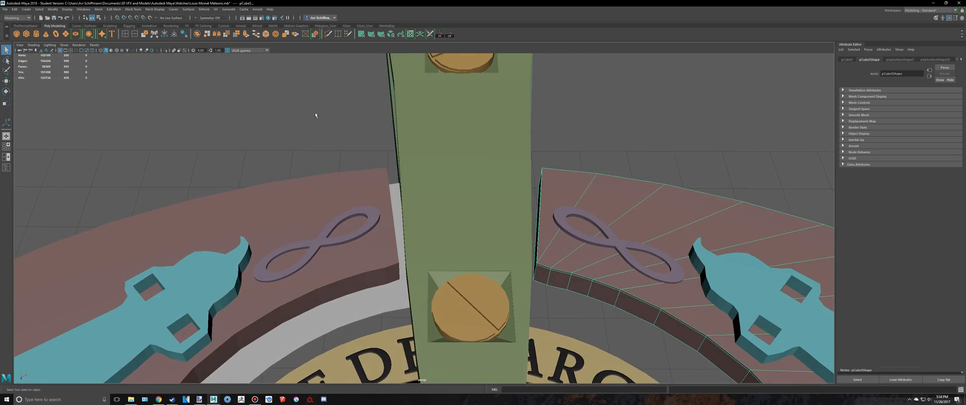
Deselect the plate, review the closed ends on both sides of the bridge, and save the scene
click(315, 114)
scroll(463, 171, down, 5)
alt+drag(496, 171, 488, 194)
scroll(488, 185, down, 5)
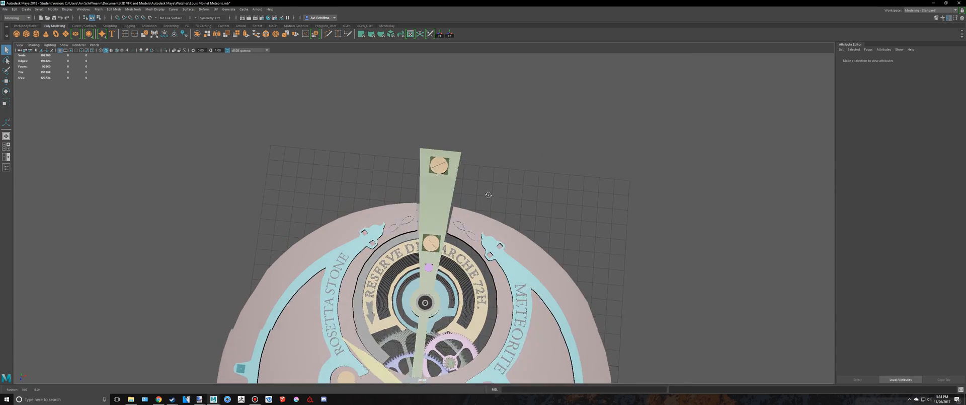
alt+middle_drag(502, 176, 506, 146)
alt+drag(503, 193, 451, 156)
scroll(451, 156, up, 5)
key(ctrl+s)
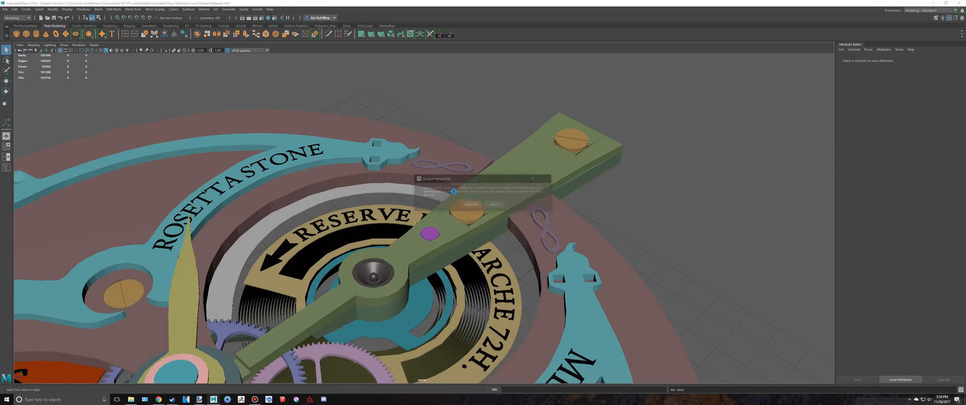
click(471, 204)
Examine the plate ends and stepped recess beside the bridge in the reference watch model
alt+drag(471, 205, 291, 184)
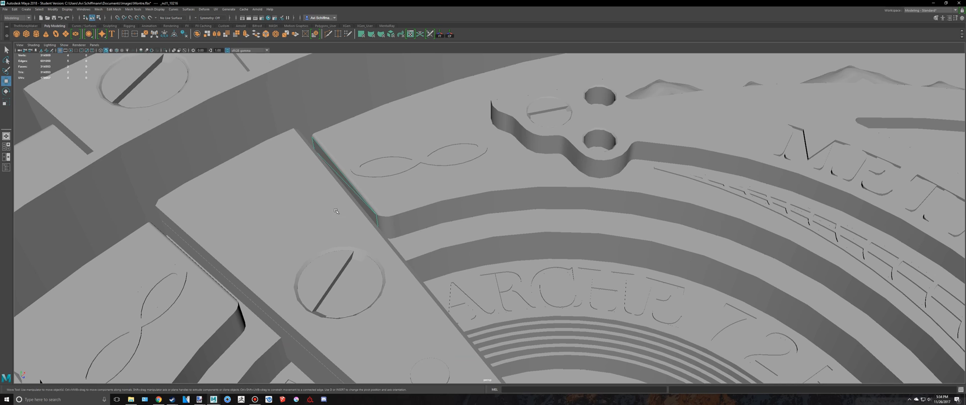
alt+drag(322, 211, 352, 228)
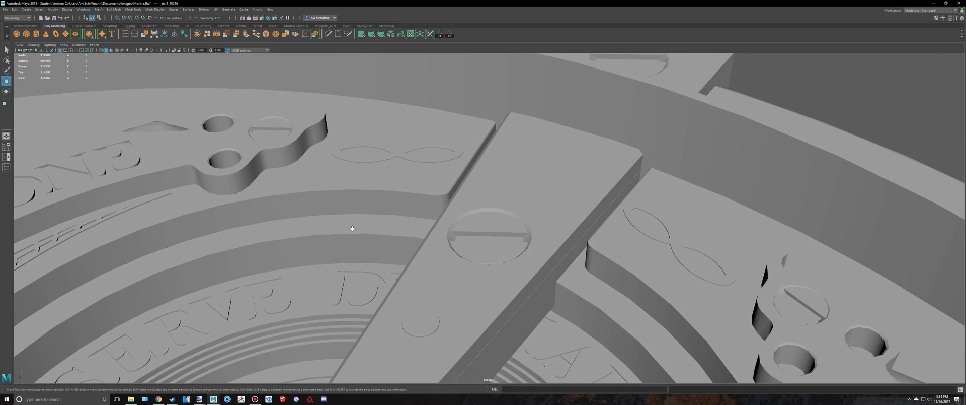
scroll(352, 228, down, 5)
alt+middle_drag(428, 197, 463, 185)
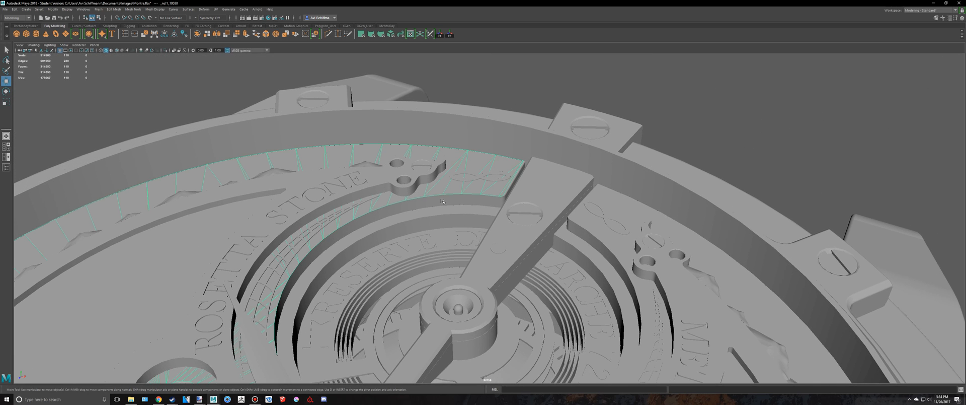
scroll(443, 201, down, 3)
key(alt+Tab)
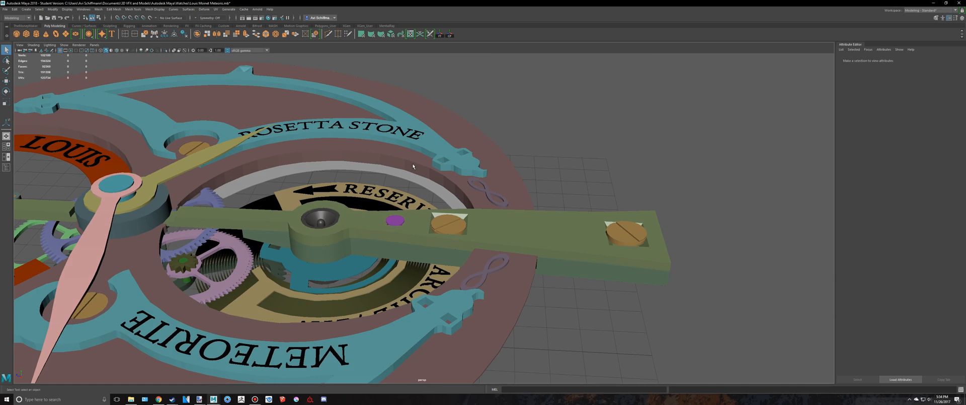
Compare the stepped ring around the power reserve dial between the working model and the reference model
click(411, 159)
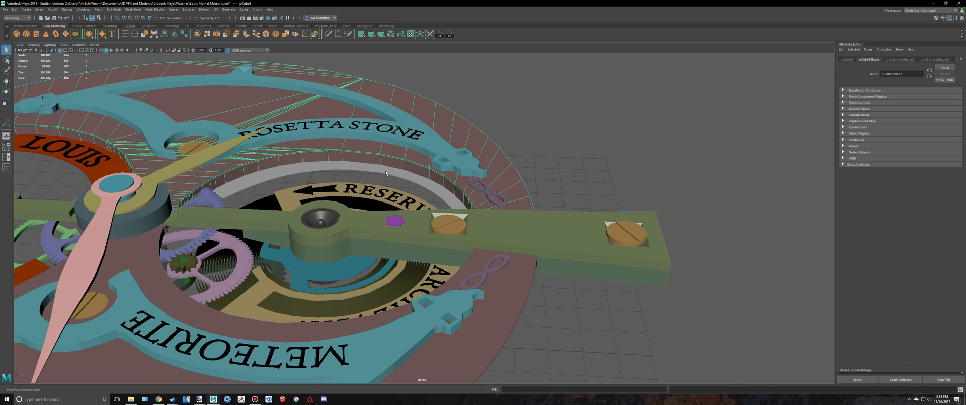
key(alt+Tab)
click(375, 237)
alt+drag(375, 237, 355, 217)
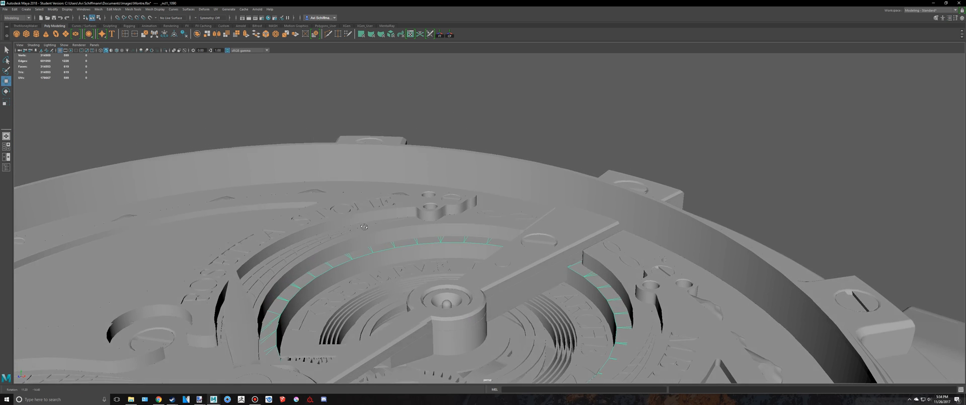
scroll(381, 277, up, 4)
scroll(378, 290, down, 4)
key(alt+Tab)
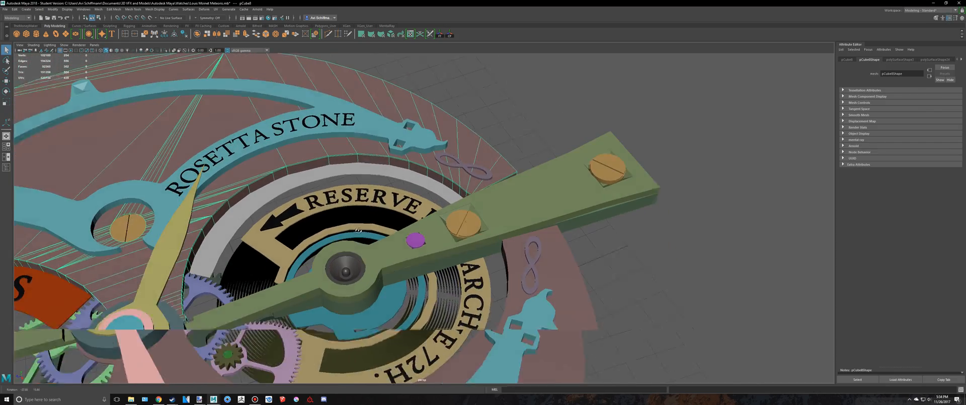
alt+drag(358, 230, 362, 235)
key(alt+Tab)
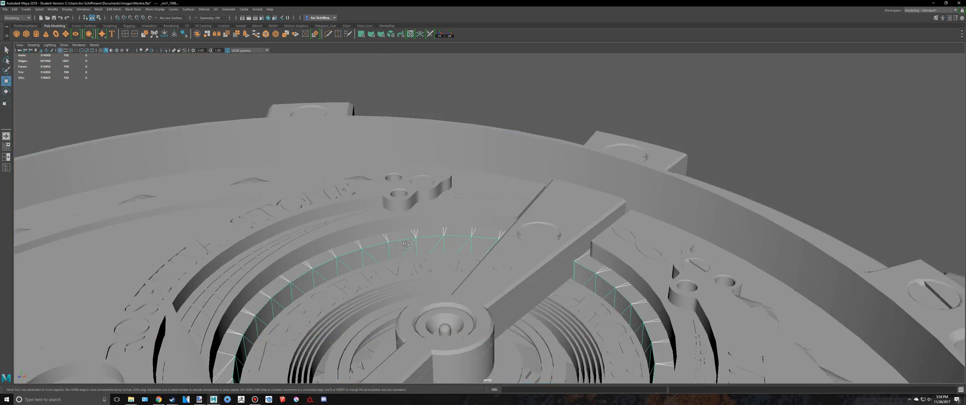
Inspect the reference model's ring and inner wall around the RESERVE DE MARCHE lettering, with and without smooth preview
alt+drag(375, 181, 587, 201)
scroll(349, 190, up, 5)
alt+drag(349, 190, 659, 276)
alt+middle_drag(658, 276, 702, 313)
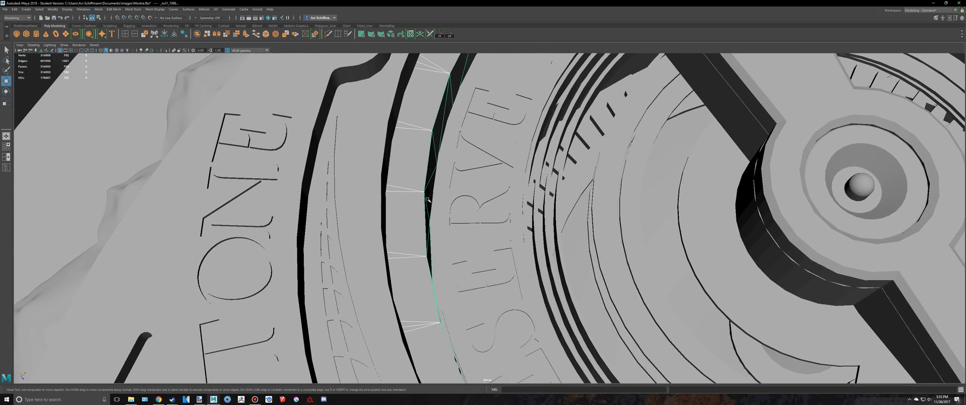
key(3)
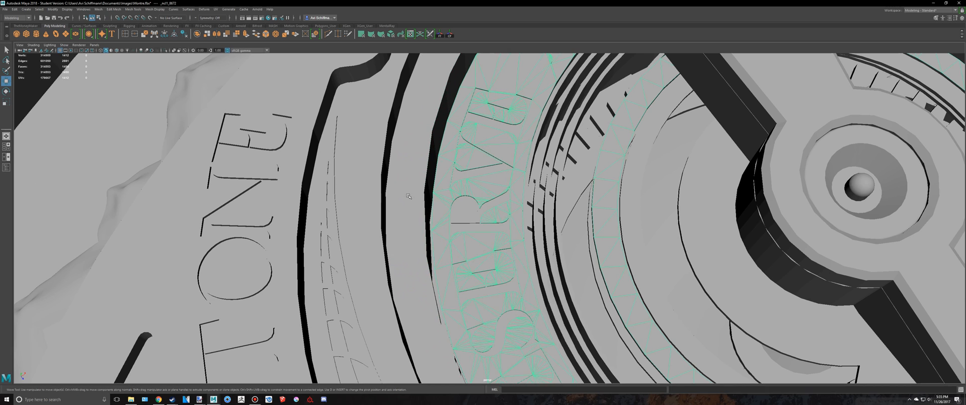
alt+drag(409, 195, 513, 298)
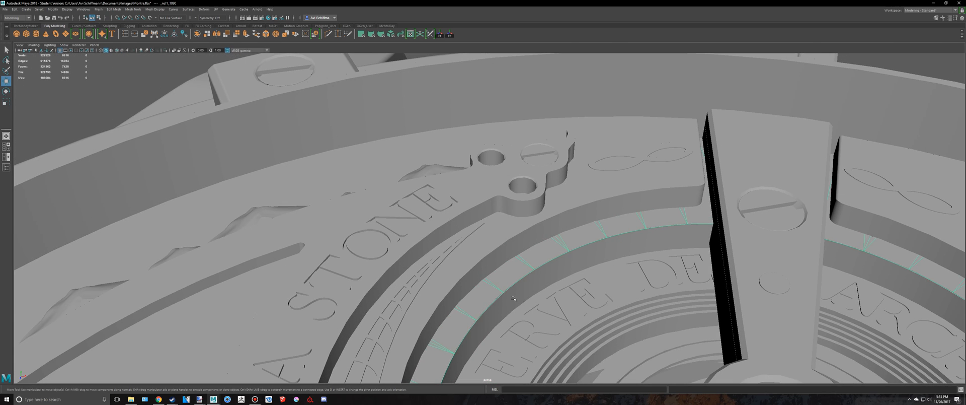
key(Delete)
scroll(521, 299, down, 3)
click(538, 275)
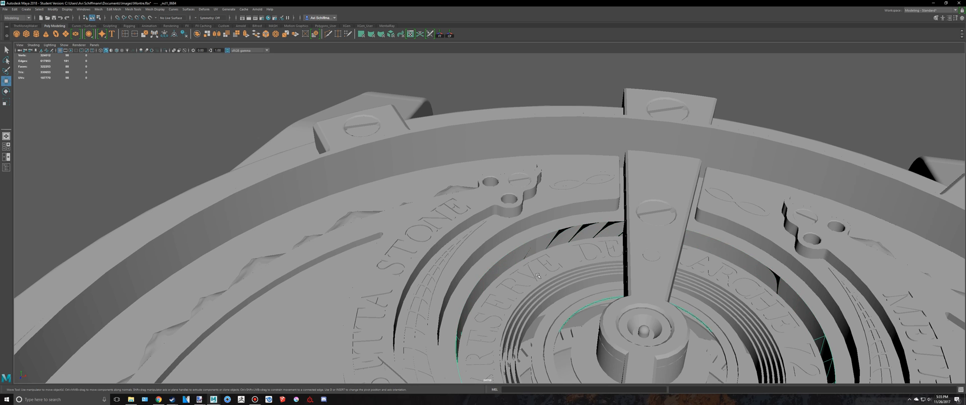
key(1)
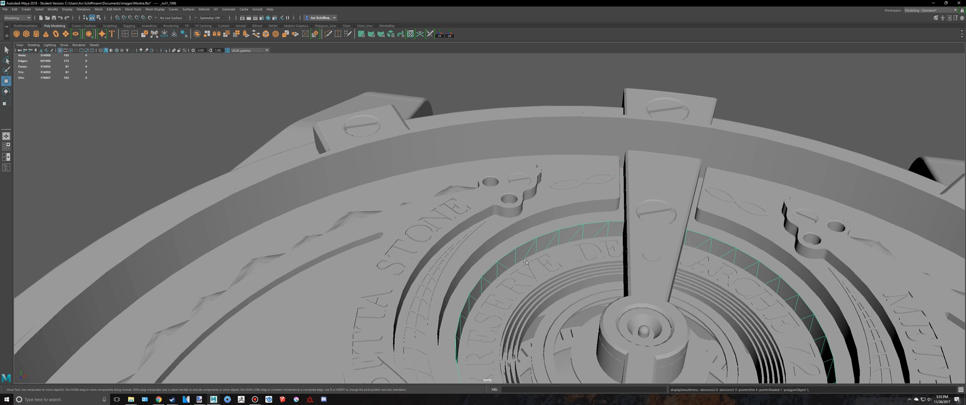
Check the ring around the power reserve dial in the browser's Louis Moinet renders and front-view photo
key(alt+Tab)
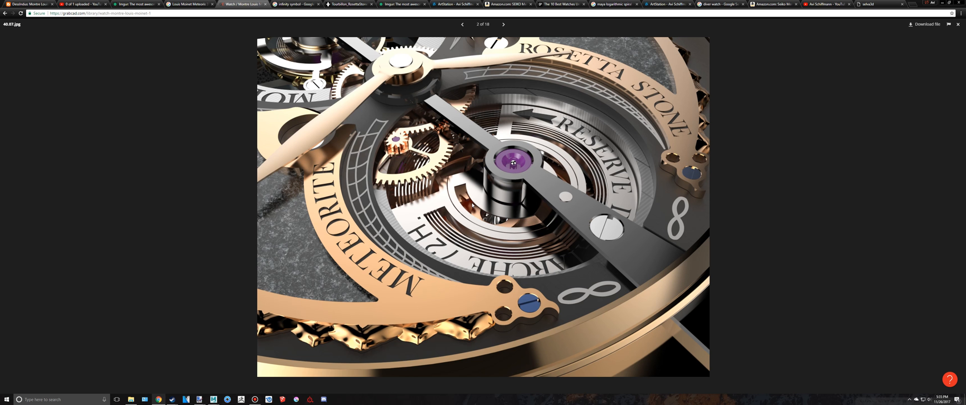
click(278, 3)
click(193, 3)
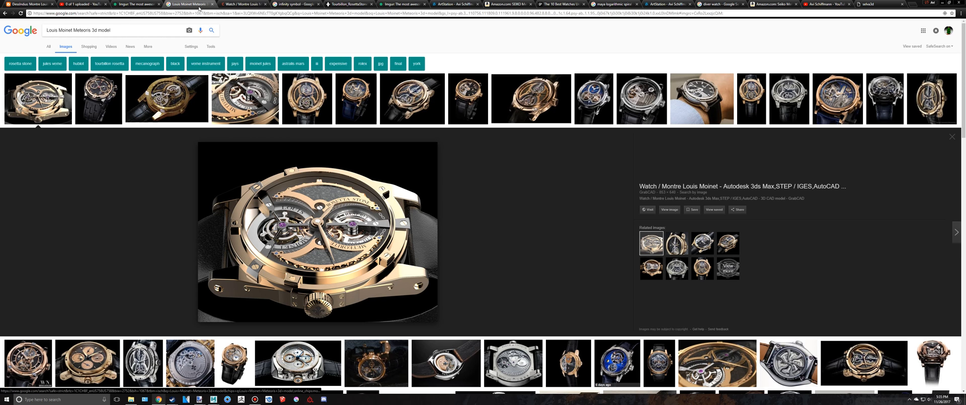
click(336, 4)
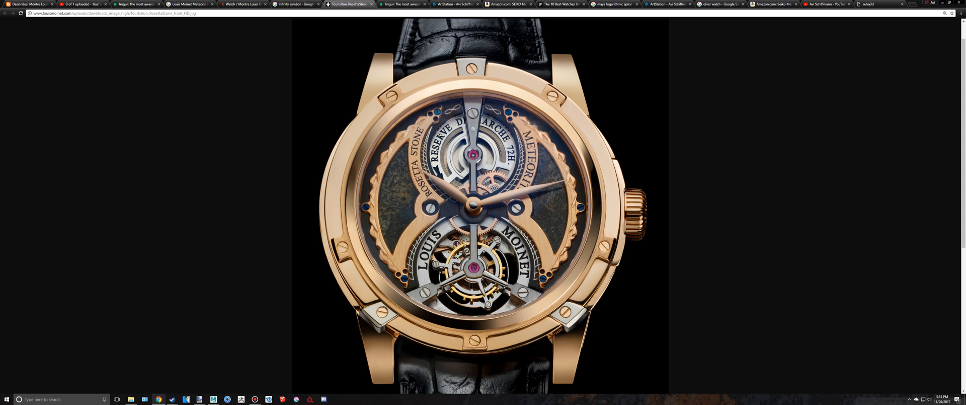
key(alt+Tab)
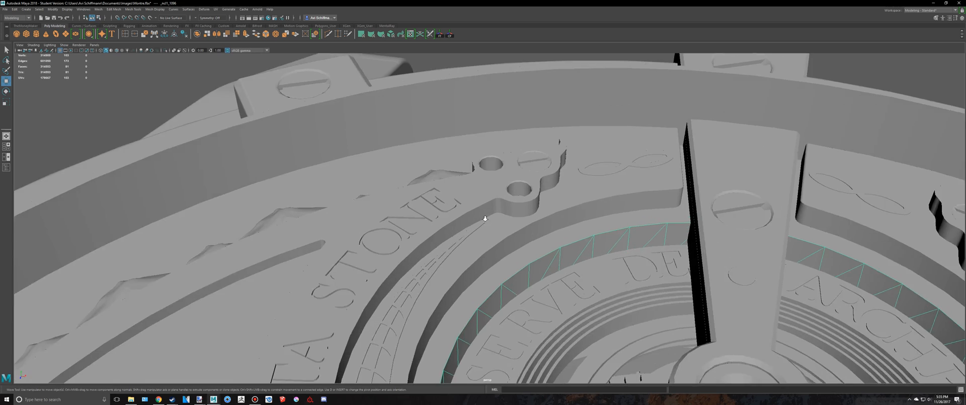
Switch back to the working dial model and save the scene
key(alt+Tab)
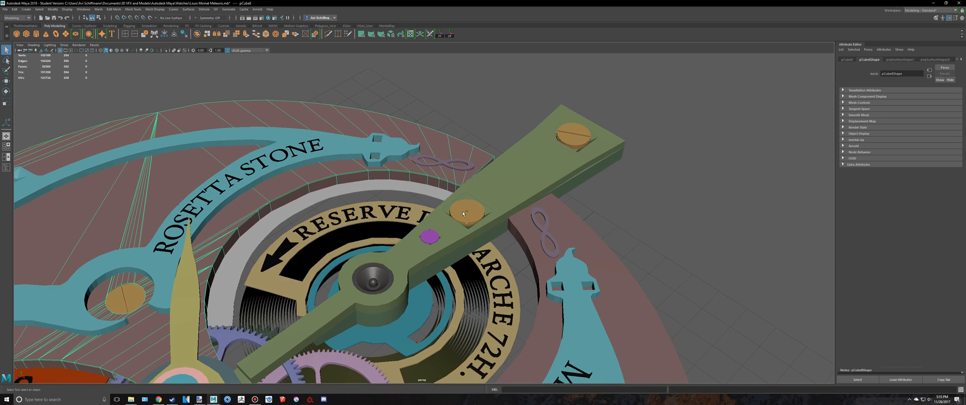
key(ctrl+s)
click(462, 204)
Assign a new Blinn material to the light grey ring around the power reserve dial and colour it teal green
scroll(402, 169, up, 4)
click(401, 165)
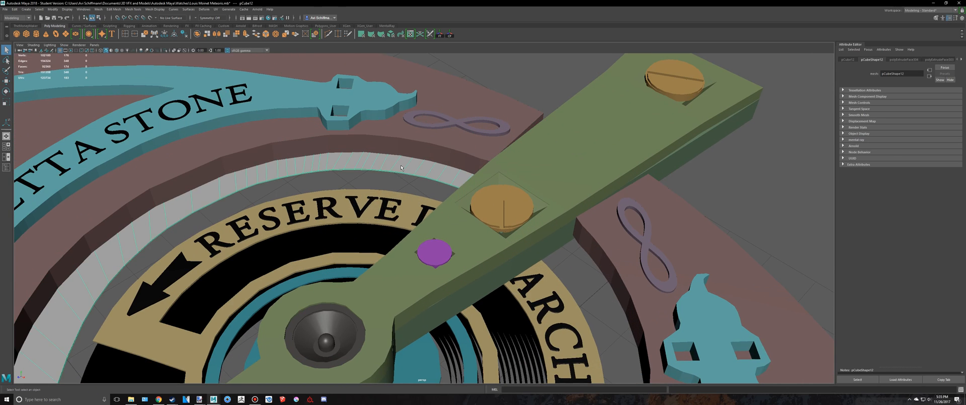
right_drag(402, 166, 443, 320)
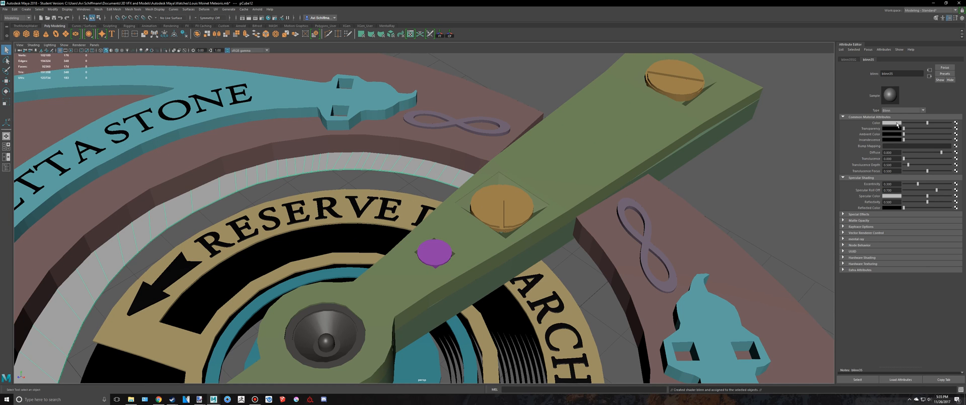
click(897, 123)
click(942, 131)
drag(943, 131, 943, 131)
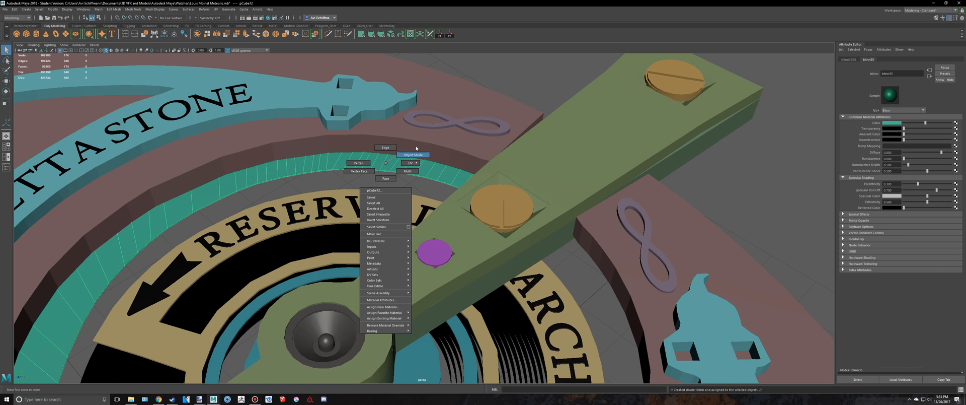
Return the teal ring to object mode, deselect it, and reopen its components for editing beside the bridge
right_drag(417, 149, 417, 150)
click(559, 68)
scroll(457, 147, down, 6)
alt+drag(457, 147, 384, 200)
scroll(425, 173, up, 6)
scroll(383, 191, up, 5)
click(381, 180)
right_drag(380, 179, 381, 175)
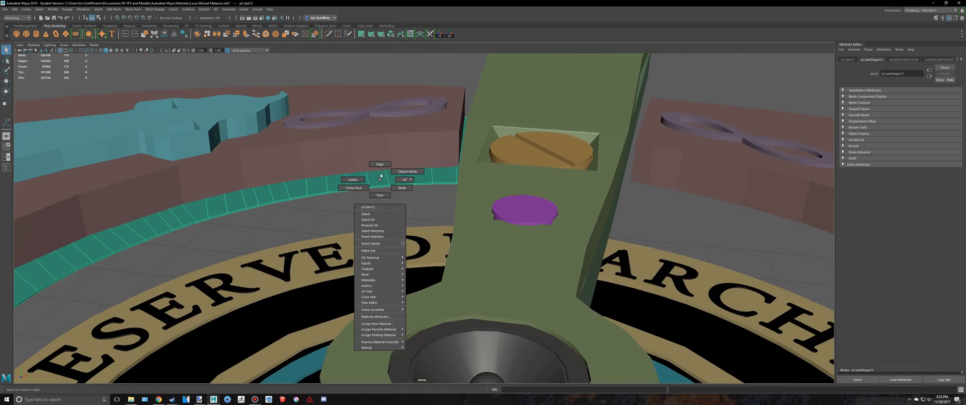
Switch to the reference watch model and hide the large mesh crossing the power reserve area
key(alt+Tab)
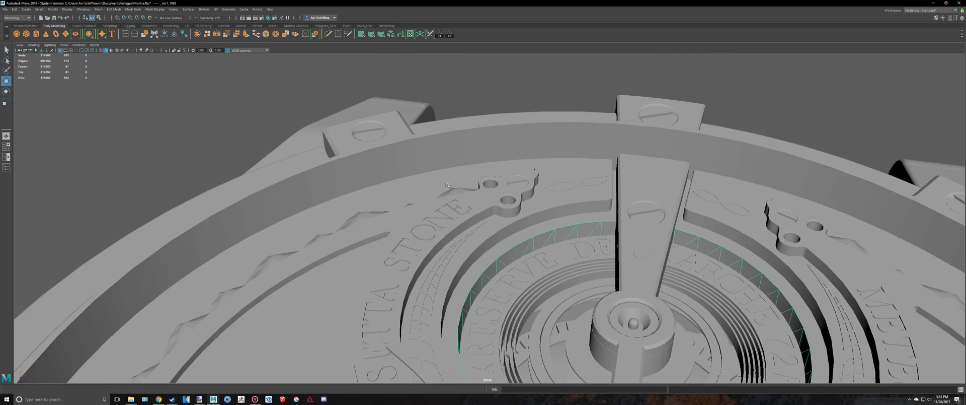
alt+drag(563, 245, 530, 125)
key(4)
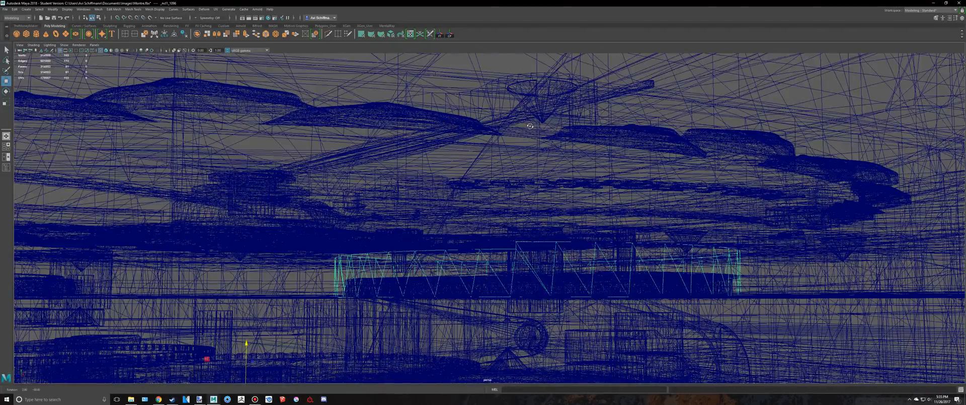
click(454, 295)
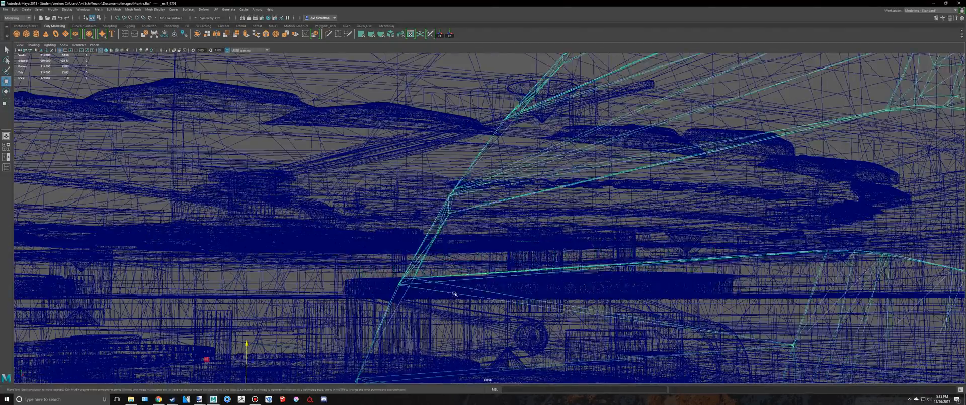
key(ctrl+h)
alt+drag(417, 276, 401, 268)
key(5)
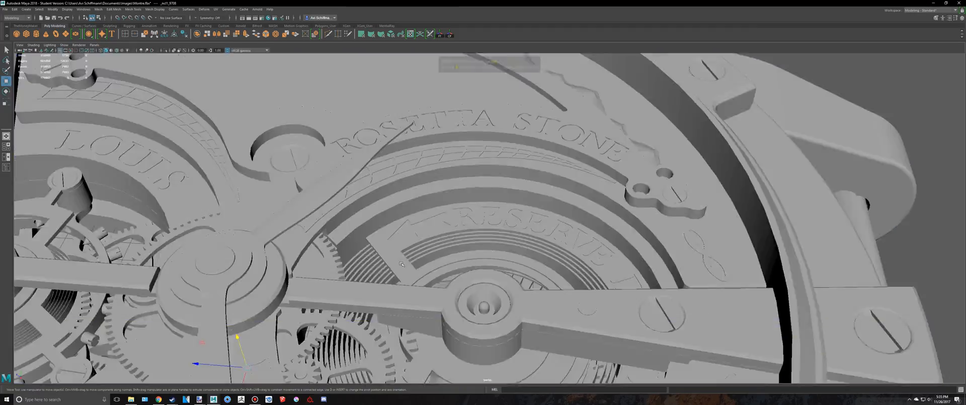
Examine the reference model's inner wall beside the RESERVE DE MARCHE arrow in shaded and wireframe display
scroll(422, 249, up, 4)
alt+middle_drag(421, 249, 643, 207)
scroll(643, 206, down, 1)
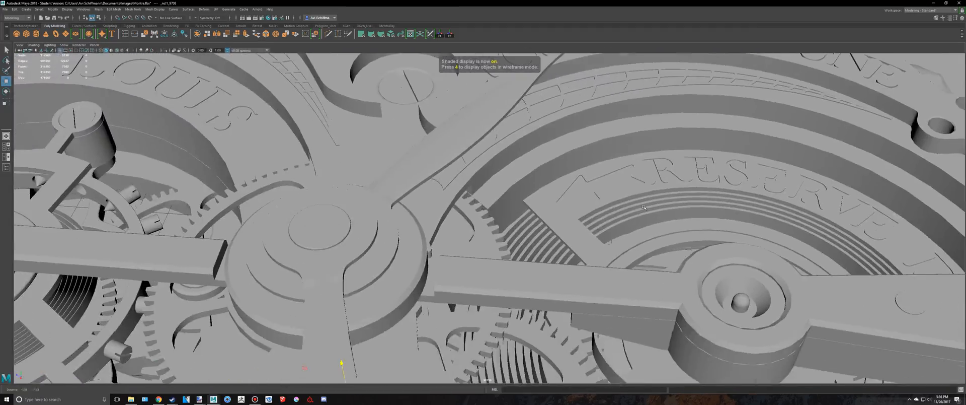
click(520, 230)
mouse_move(520, 236)
alt+mouse_down()
mouse_move(564, 221)
mouse_move(554, 233)
mouse_move(552, 219)
mouse_move(566, 214)
mouse_move(552, 269)
mouse_move(540, 247)
mouse_move(527, 250)
alt+mouse_up()
key(4)
key(5)
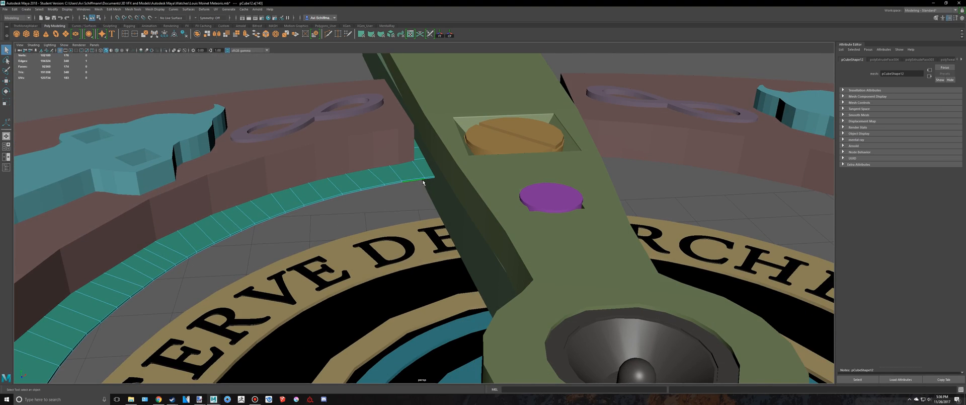
Select the teal ring's inner edges in the working dial model, including those at its end under the bridge
right_drag(423, 182, 409, 183)
scroll(411, 185, down, 5)
key(4)
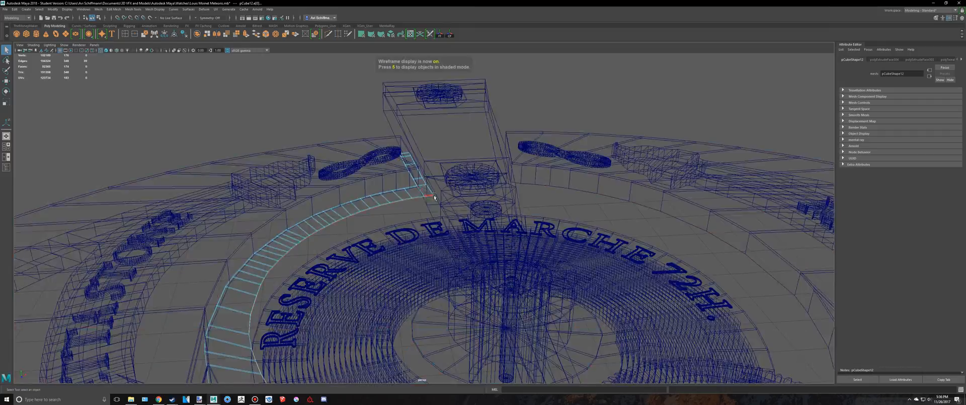
alt+drag(428, 195, 446, 228)
scroll(446, 227, up, 5)
alt+middle_drag(446, 227, 355, 210)
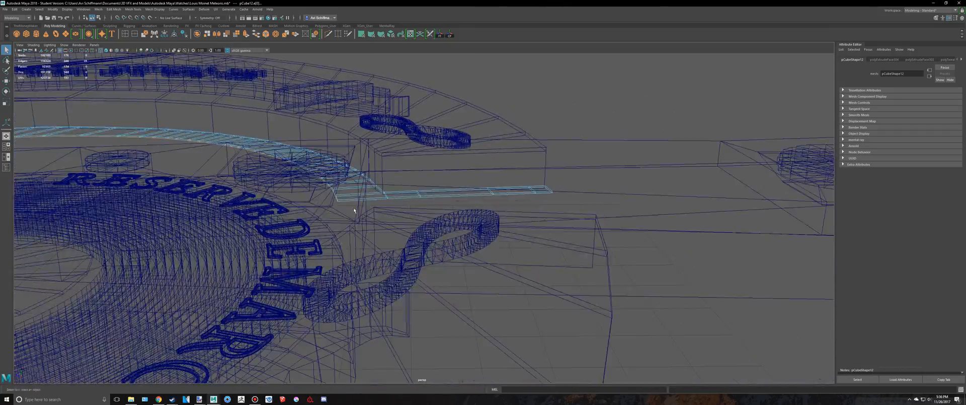
scroll(354, 210, up, 3)
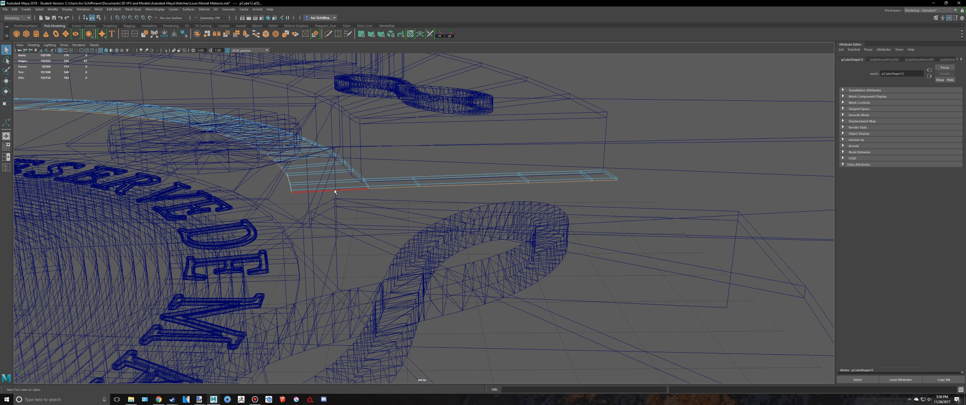
Check the power reserve ring's inner wall in the reference model and in the browser's front-view watch photo
key(alt+Tab)
alt+drag(624, 202, 725, 203)
alt+middle_drag(725, 203, 514, 209)
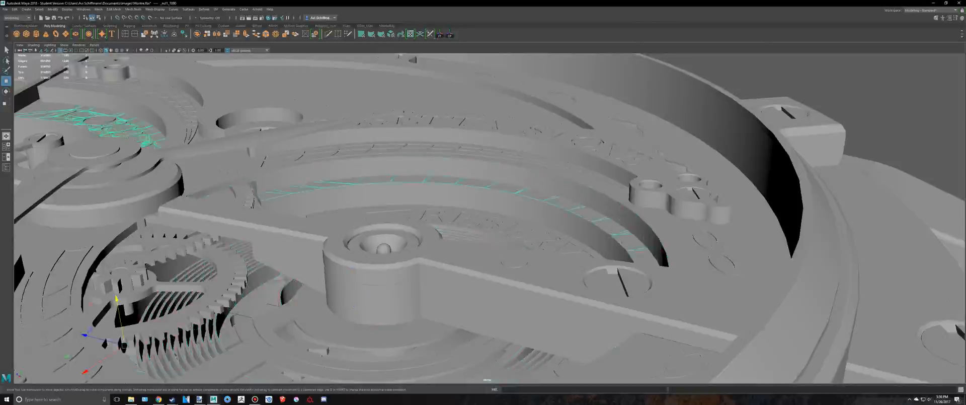
key(4)
mouse_move(669, 181)
alt+mouse_down()
mouse_move(654, 169)
mouse_move(730, 201)
mouse_move(676, 200)
mouse_move(678, 160)
alt+mouse_up()
scroll(675, 196, down, 3)
key(5)
key(alt+Tab)
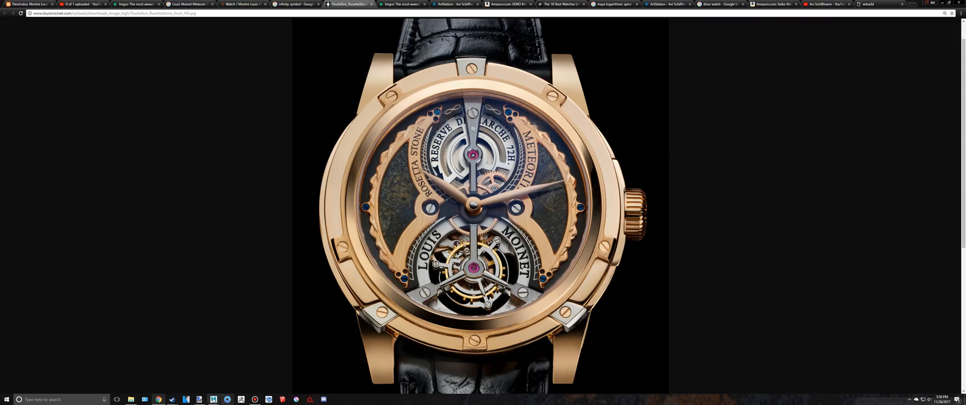
click(302, 381)
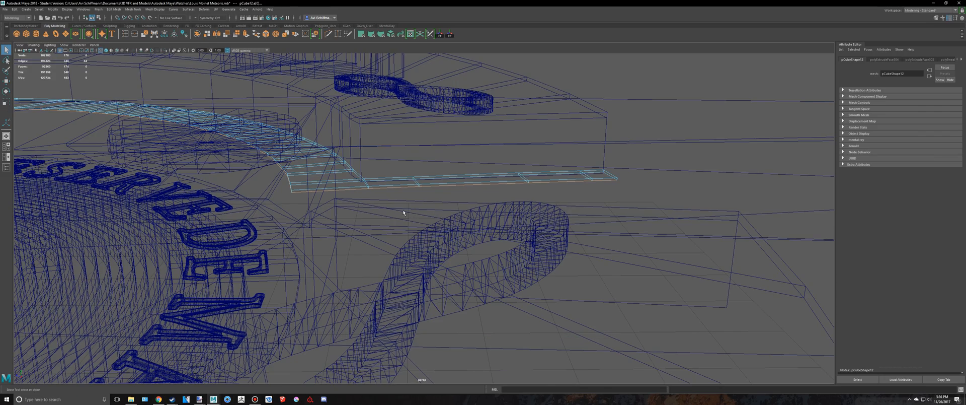
Refine the edge selection at the teal ring's bridge end, keeping the inner edge run selected for extrusion
mouse_move(404, 213)
alt+mouse_down()
mouse_move(459, 227)
mouse_move(468, 208)
mouse_move(445, 213)
mouse_move(442, 203)
mouse_move(440, 218)
mouse_move(460, 222)
alt+mouse_up()
key(5)
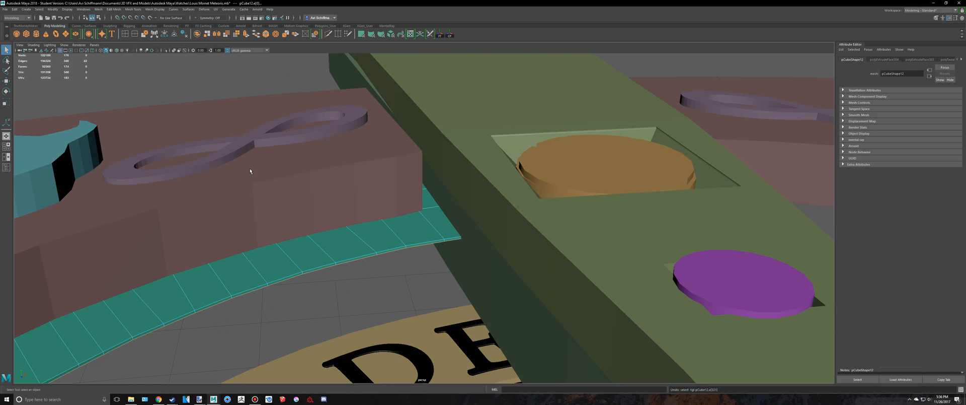
key(space)
scroll(267, 171, up, 4)
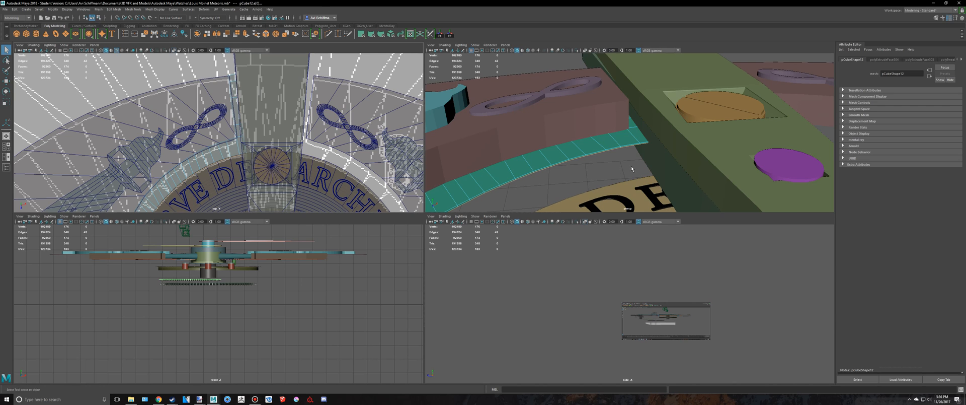
key(4)
alt+drag(632, 169, 661, 132)
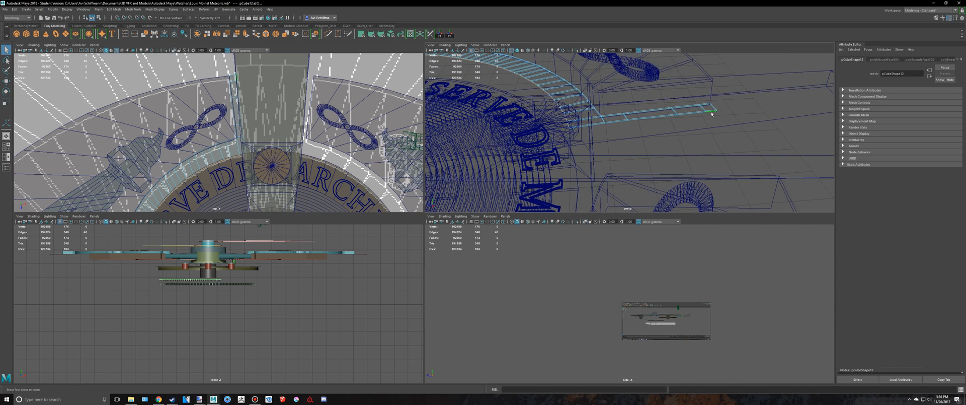
mouse_move(609, 136)
alt+mouse_down()
mouse_move(657, 163)
mouse_move(604, 154)
alt+mouse_up()
key(5)
scroll(595, 160, down, 8)
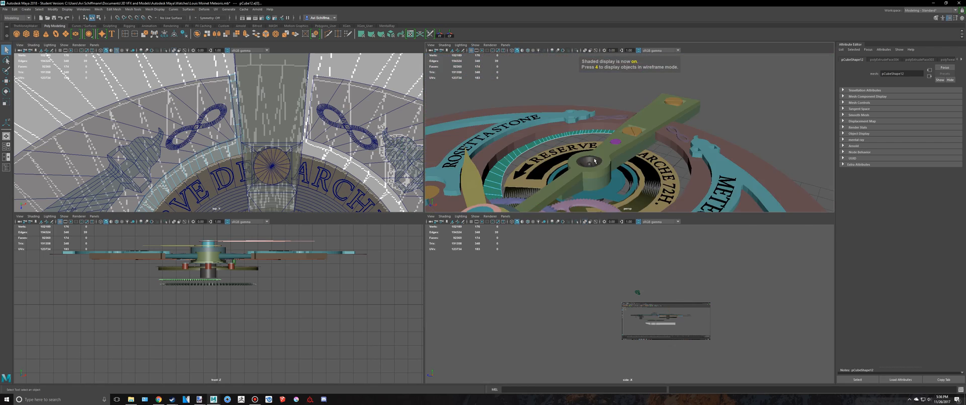
scroll(595, 160, down, 3)
scroll(586, 161, up, 5)
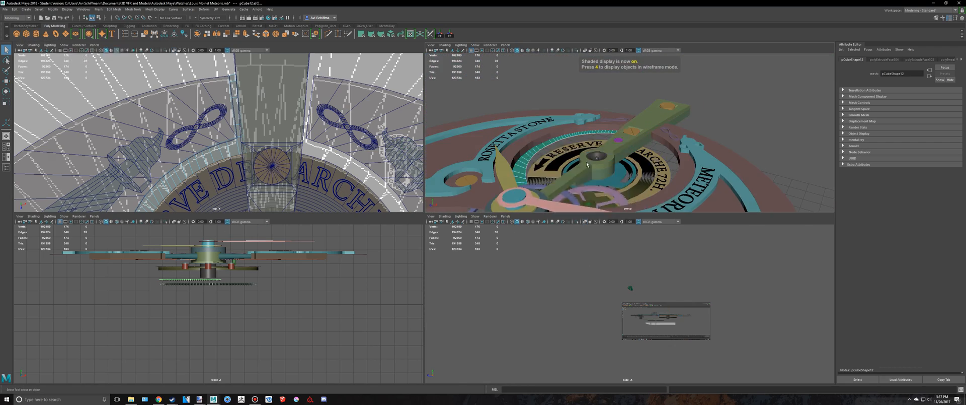
Extrude the teal ring's inner edges straight down to the underside of the gold RESERVE DE MARCHE plate
key(space)
alt+drag(384, 221, 292, 194)
scroll(281, 191, up, 5)
alt+middle_drag(262, 181, 449, 191)
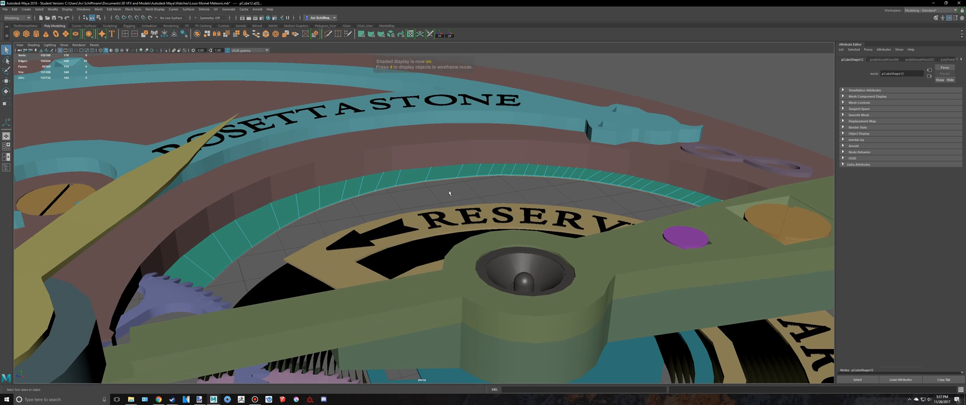
key(ctrl+e)
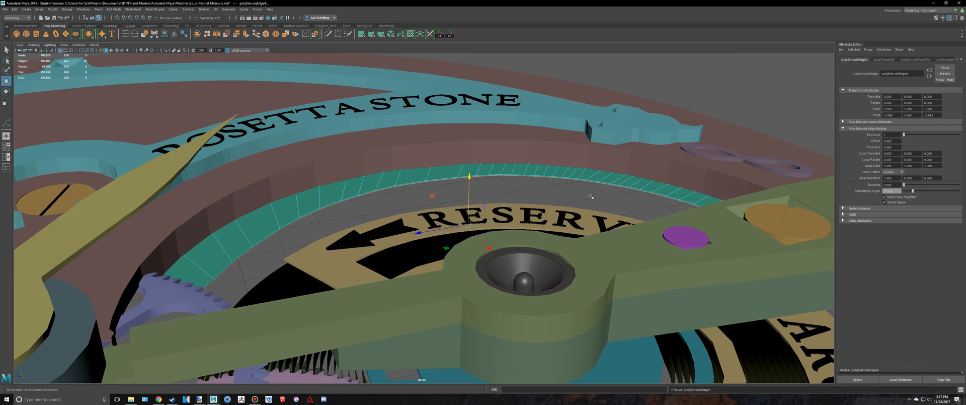
drag(468, 184, 535, 155)
scroll(543, 161, up, 3)
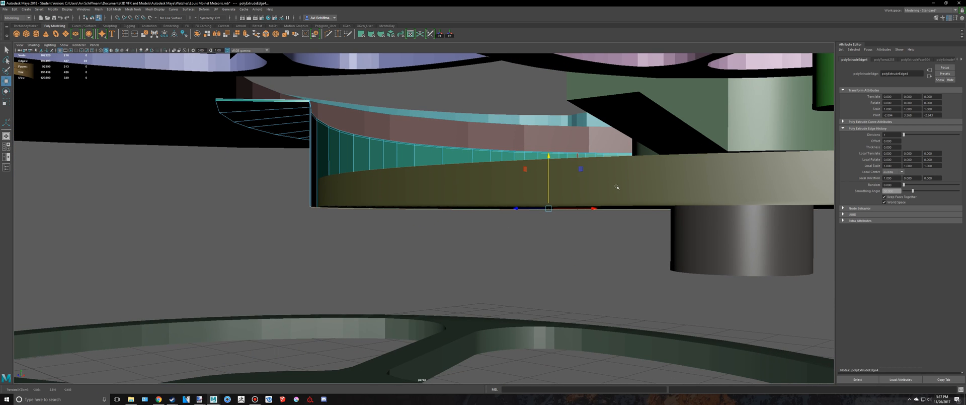
Return the teal ring to object mode, clear the selection, and save the scene
key(q)
right_drag(319, 159, 348, 149)
click(279, 182)
scroll(363, 166, down, 4)
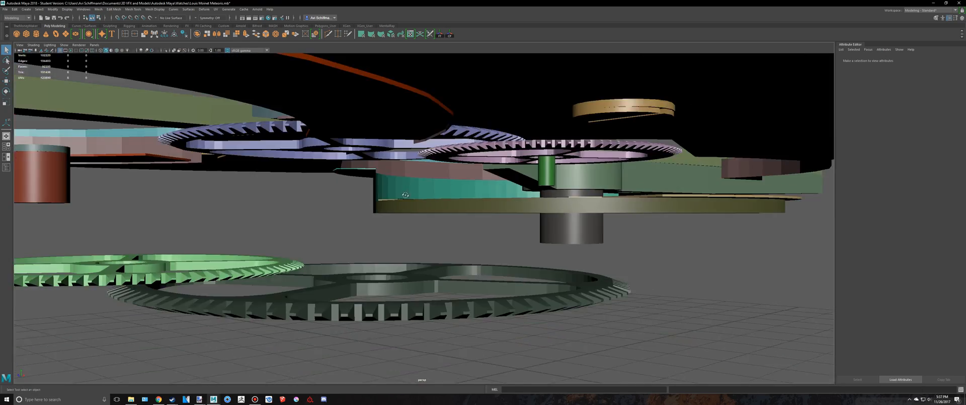
alt+drag(379, 161, 409, 233)
scroll(456, 220, down, 5)
scroll(408, 233, up, 5)
key(ctrl+s)
click(461, 204)
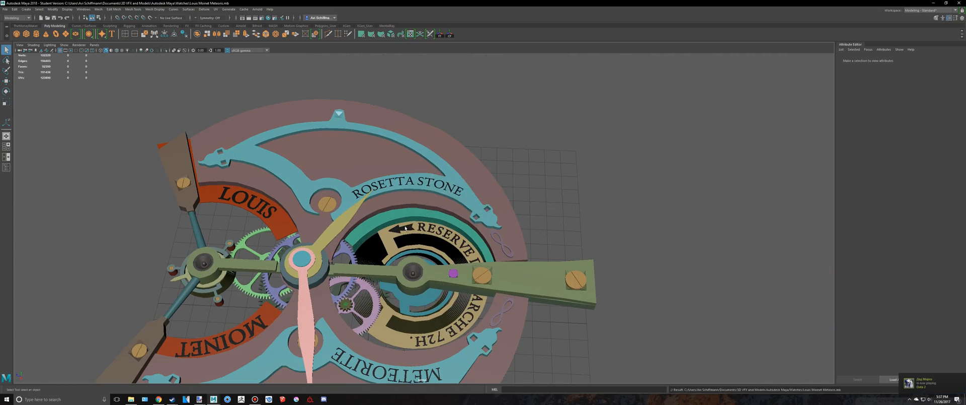
Inspect the teal ring's extruded wall from above, close to its end beside the purple gear
alt+drag(461, 204, 444, 214)
key(alt+Tab)
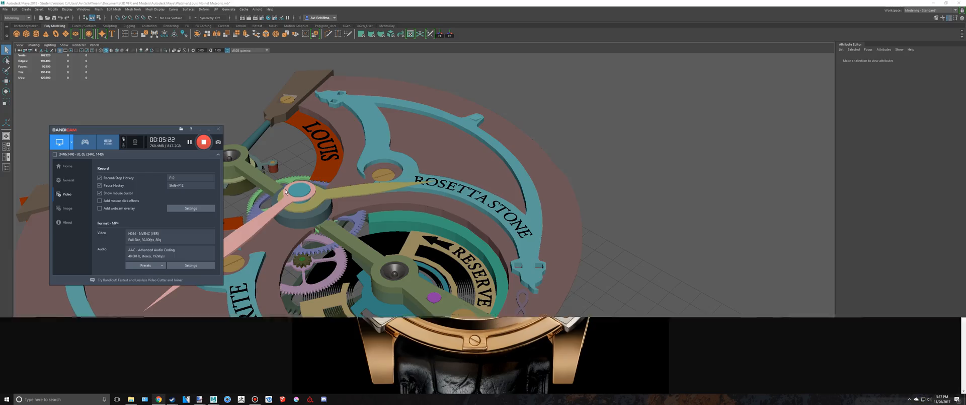
alt+drag(383, 236, 397, 255)
scroll(371, 250, up, 5)
alt+middle_drag(352, 247, 387, 244)
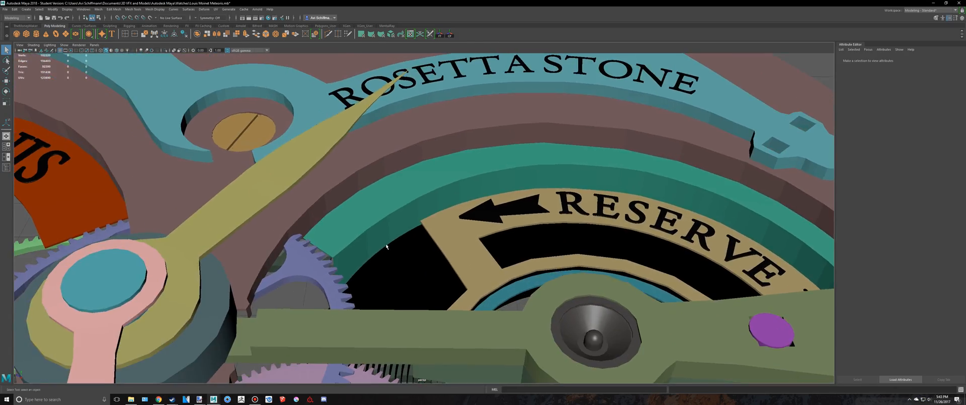
click(346, 238)
scroll(345, 239, up, 3)
alt+drag(345, 238, 325, 241)
Switch to the reference model and examine where the power reserve wall ends beside the gear teeth
key(alt+Tab)
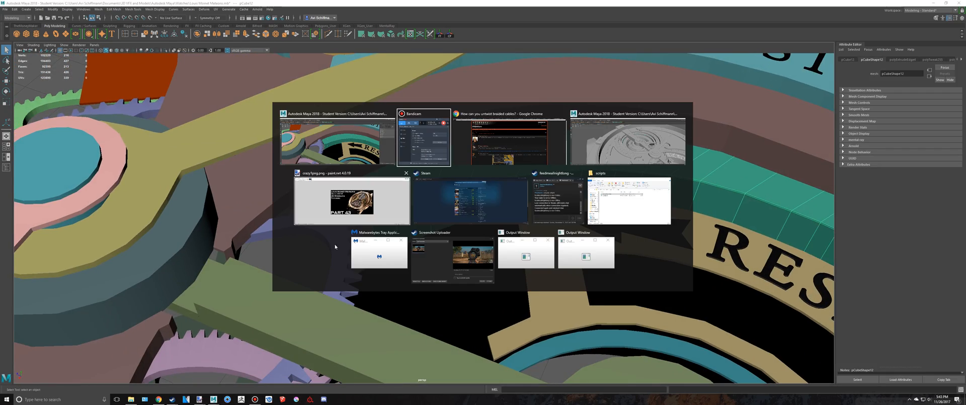
click(595, 131)
scroll(579, 151, up, 3)
alt+drag(539, 211, 386, 197)
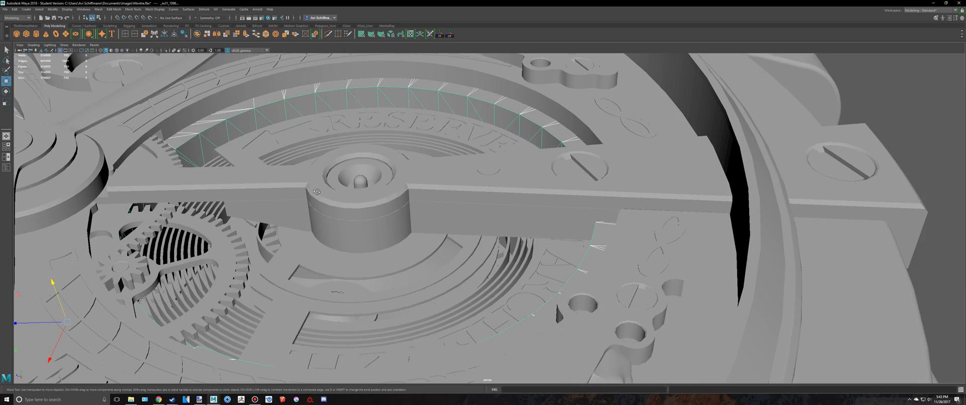
alt+drag(316, 191, 390, 154)
click(355, 148)
scroll(322, 146, up, 6)
alt+middle_drag(236, 114, 474, 148)
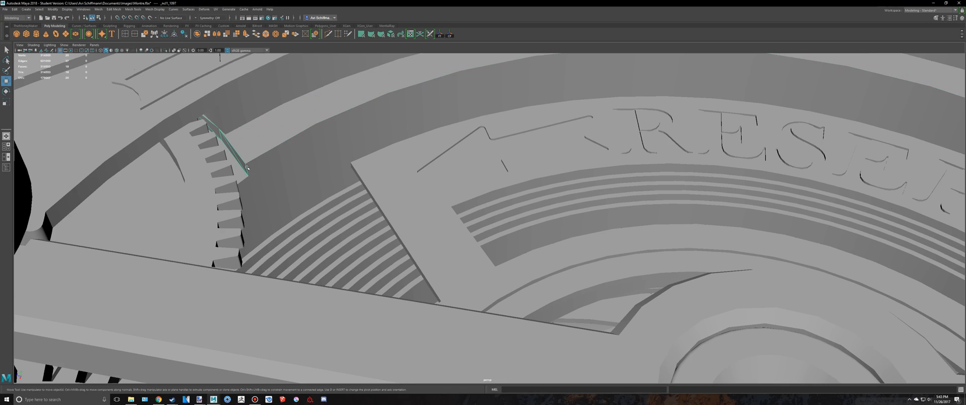
scroll(254, 166, down, 8)
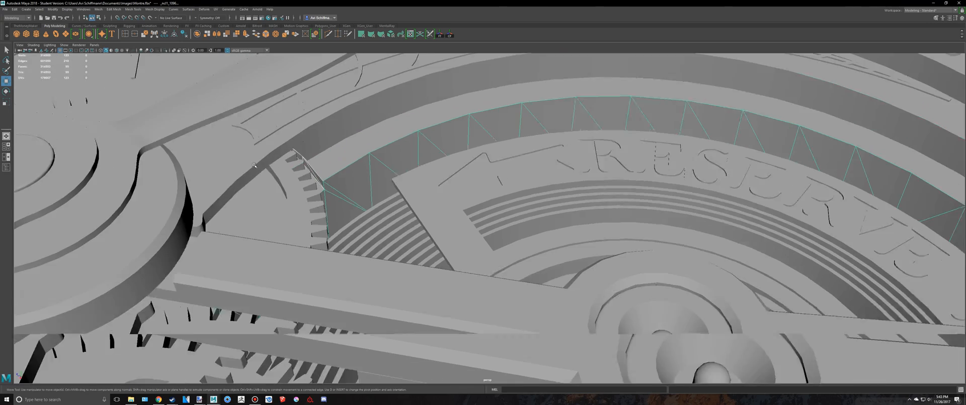
alt+drag(257, 165, 378, 187)
Compare the LOUIS plate's end near the central hub between the working dial and the reference model
key(alt+Tab)
scroll(376, 182, down, 2)
scroll(376, 182, down, 5)
alt+middle_drag(394, 202, 423, 180)
key(alt+Tab)
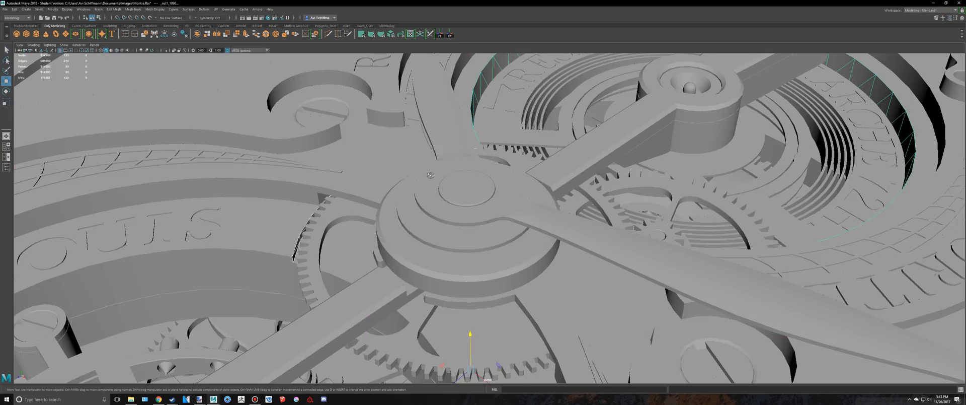
alt+drag(431, 176, 455, 171)
key(alt+Tab)
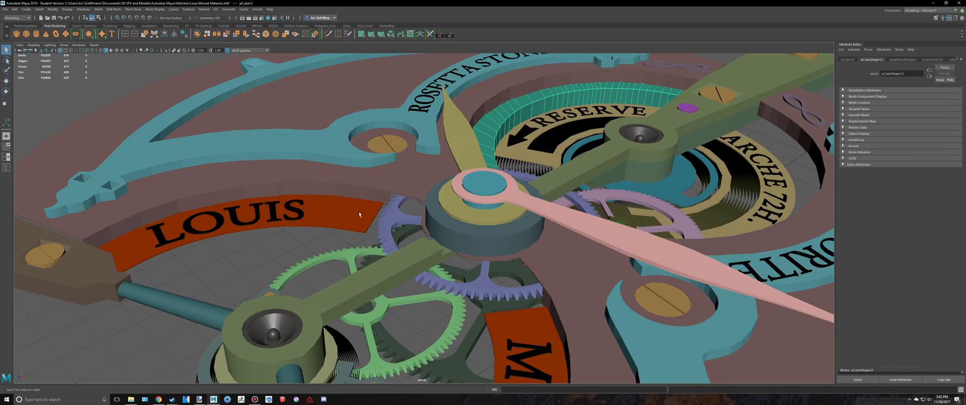
alt+drag(368, 220, 374, 236)
Show the LOUIS plate in the top view and switch it to vertex editing
key(space)
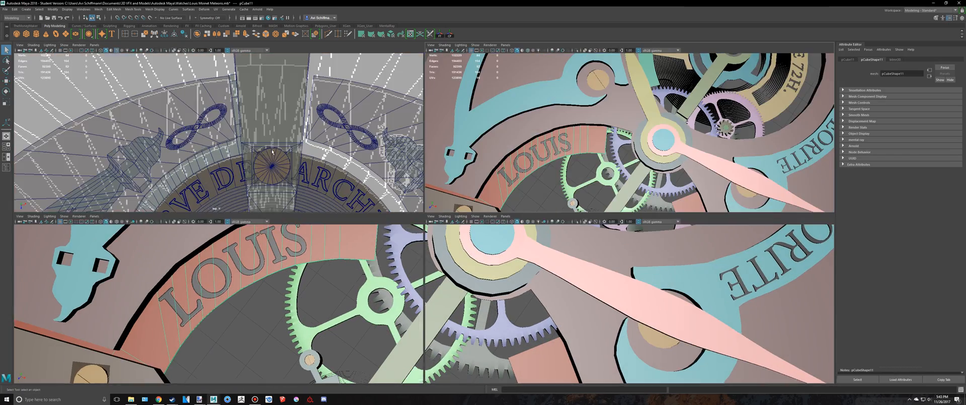
key(space)
scroll(281, 154, down, 5)
alt+middle_drag(352, 241, 490, 80)
scroll(491, 80, down, 2)
scroll(524, 75, up, 3)
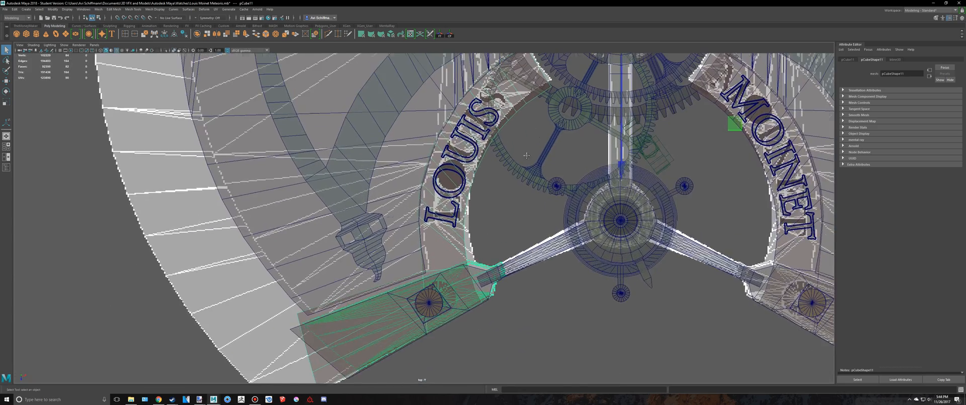
alt+middle_drag(557, 65, 471, 206)
scroll(471, 206, up, 2)
scroll(471, 206, up, 2)
right_drag(436, 147, 403, 137)
Move the outer corner vertices at the LOUIS plate's hub end toward the purple gear teeth
alt+middle_drag(458, 152, 433, 206)
scroll(432, 206, down, 4)
scroll(432, 207, up, 6)
scroll(432, 206, up, 4)
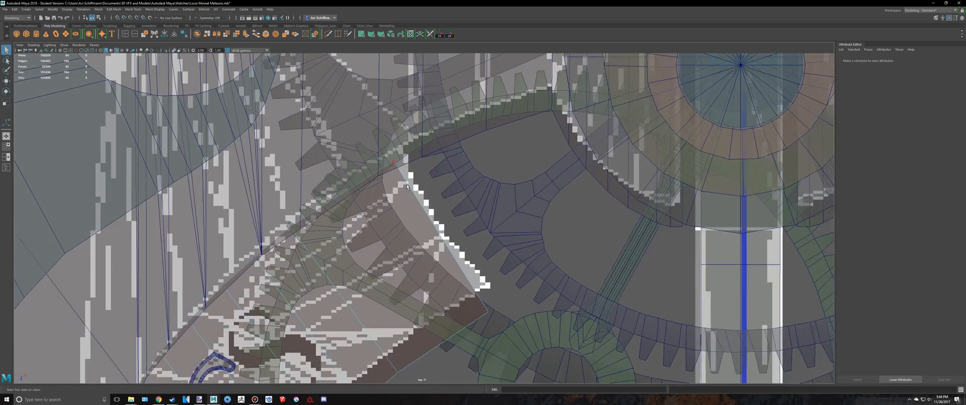
drag(325, 118, 324, 117)
alt+middle_drag(403, 148, 365, 260)
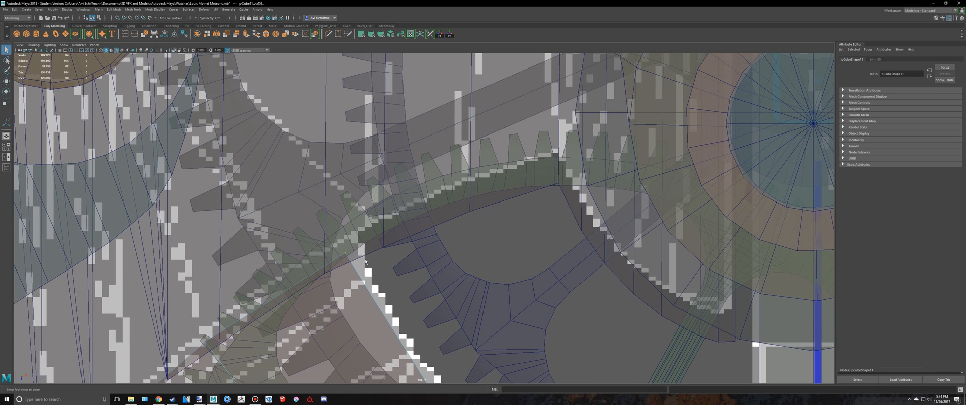
key(space)
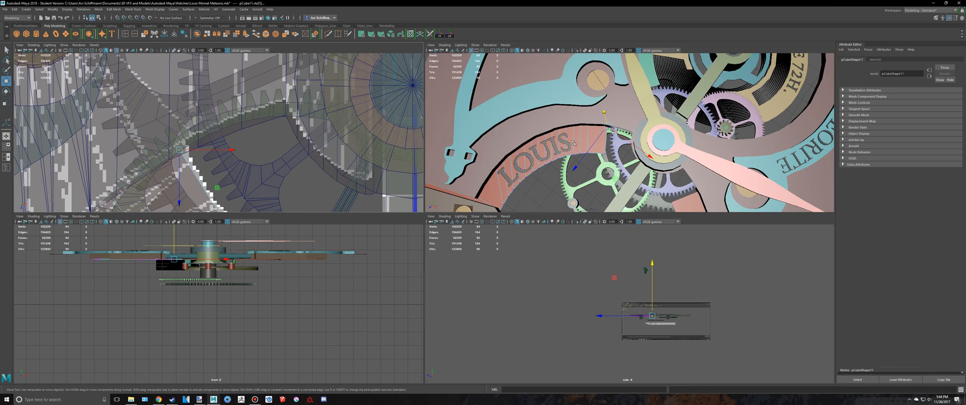
key(f)
scroll(237, 165, up, 4)
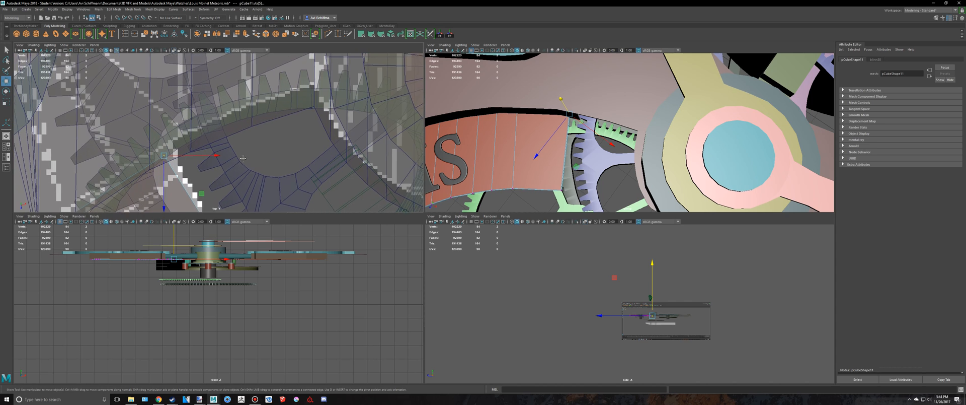
alt+middle_drag(237, 165, 246, 154)
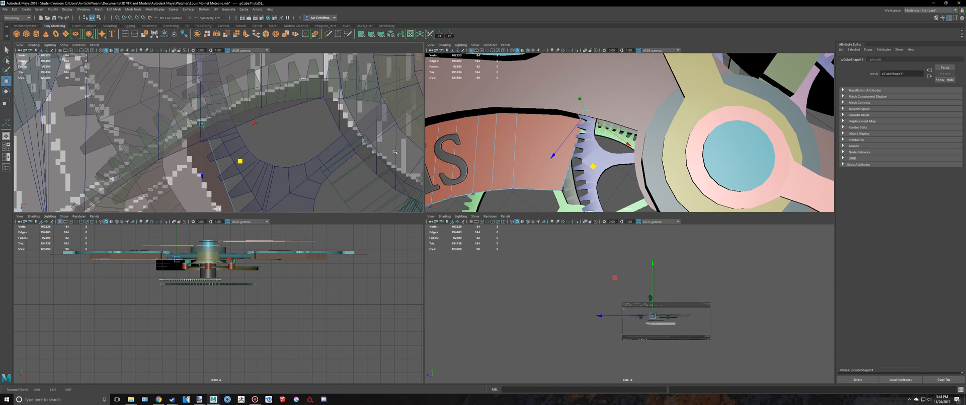
Move the inner corner vertices of the LOUIS plate's hub end outward to extend that side too
scroll(227, 159, up, 3)
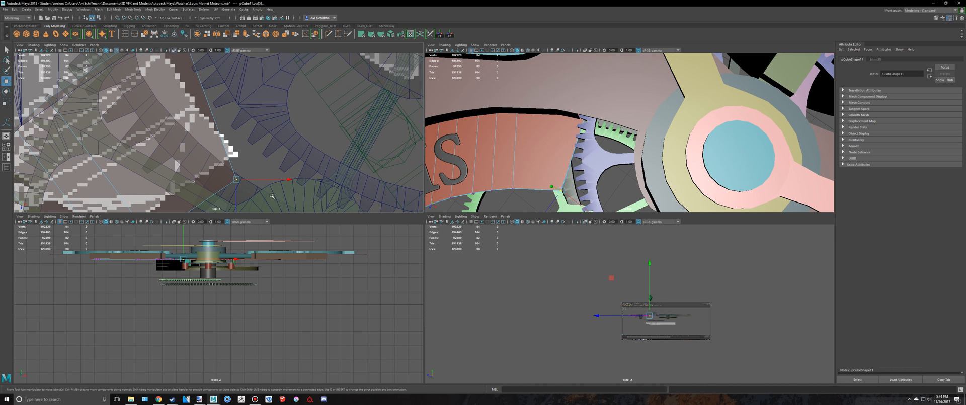
scroll(279, 191, down, 7)
scroll(279, 191, up, 3)
alt+middle_drag(275, 188, 254, 164)
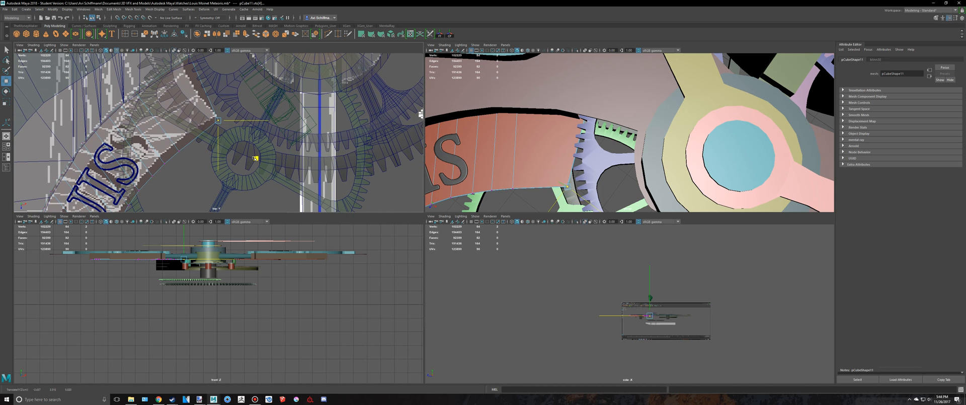
Switch to Chrome and examine the watch reference images for the LOUIS plate and power reserve ring ends
key(alt+Tab)
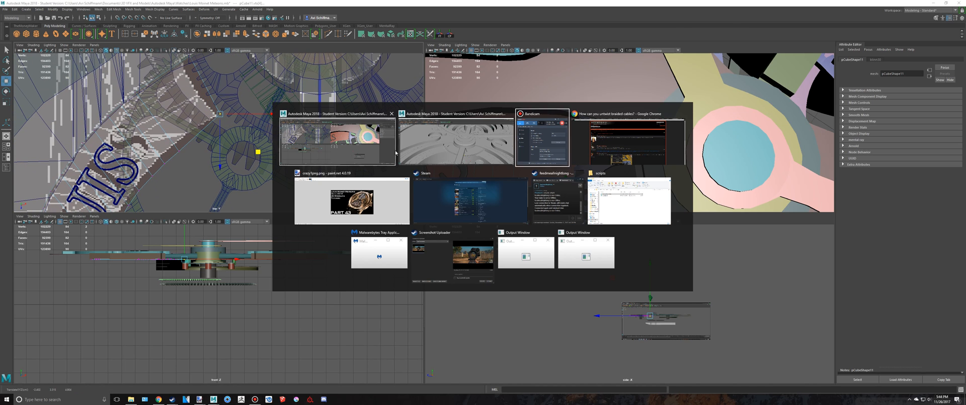
key(alt+Tab)
click(329, 3)
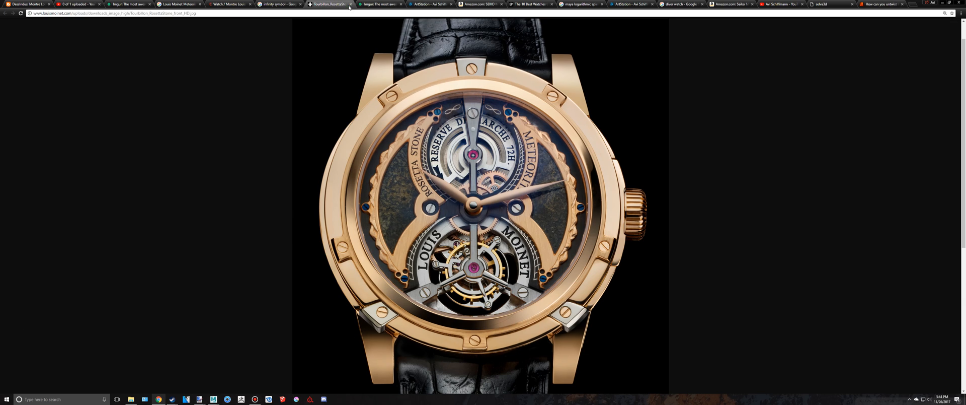
click(272, 3)
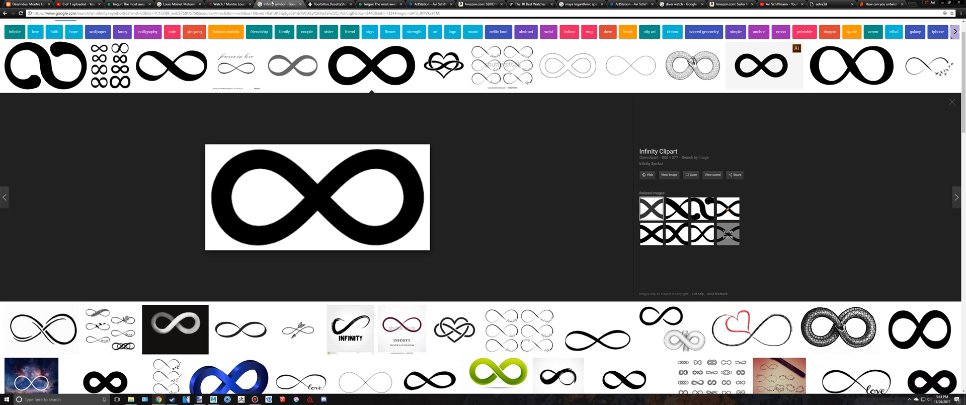
click(379, 3)
click(189, 4)
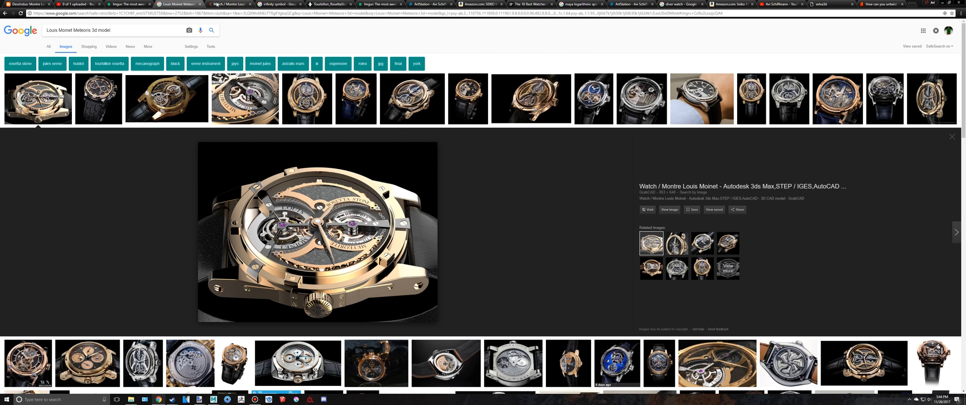
click(221, 3)
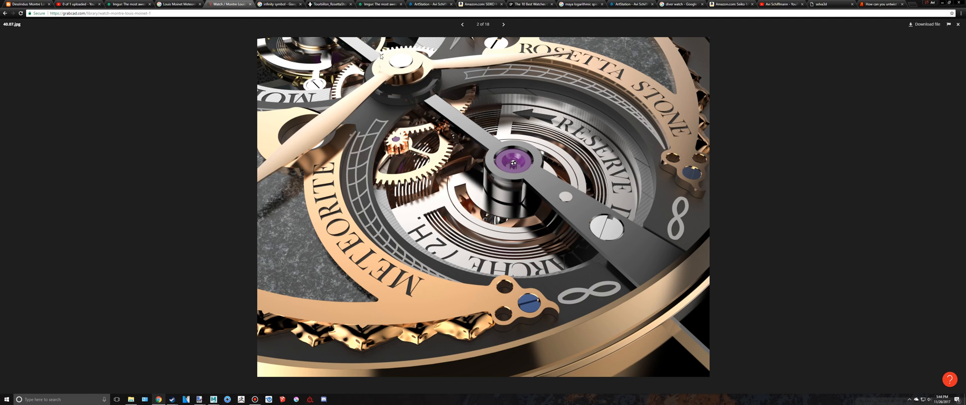
click(269, 2)
click(328, 4)
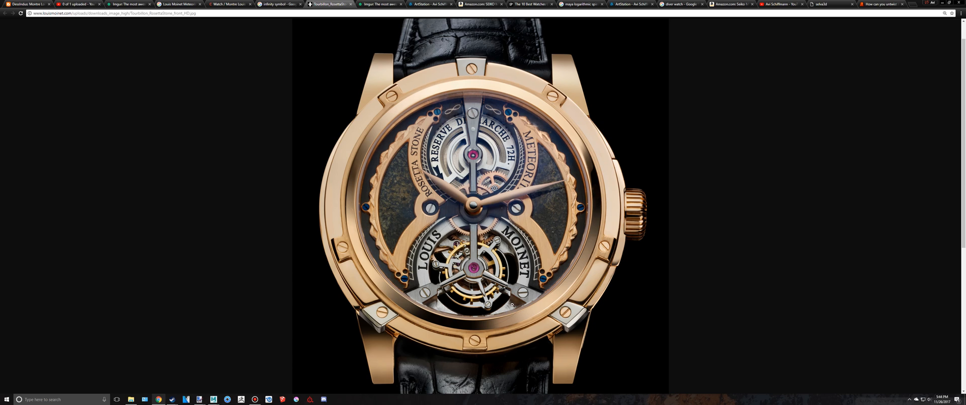
Switch to the reference model in Maya and examine the plate and ring ends around the central hub from above
key(alt+Tab)
scroll(504, 283, down, 6)
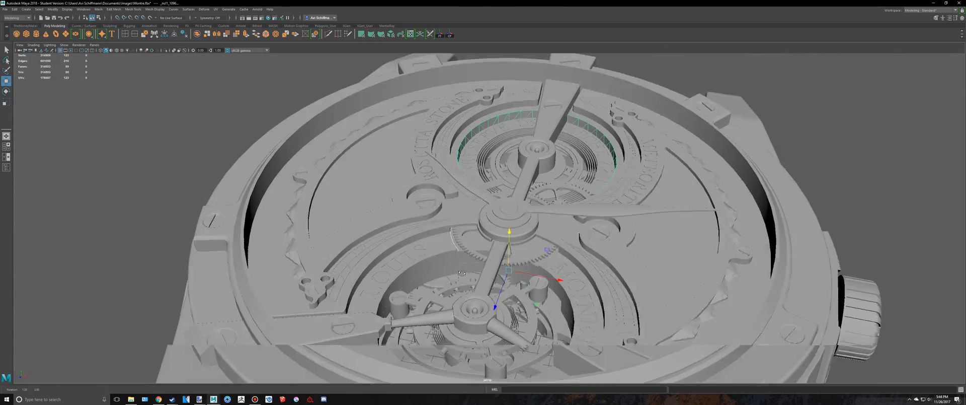
alt+drag(485, 272, 578, 245)
scroll(467, 265, up, 5)
scroll(529, 232, up, 2)
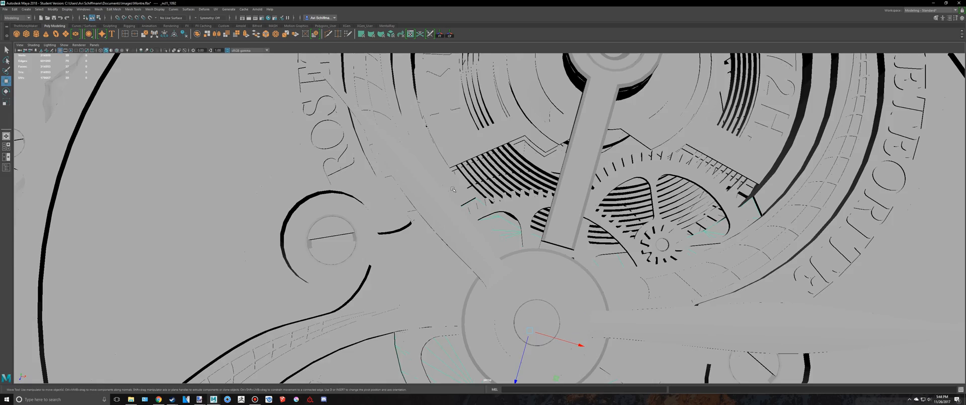
mouse_move(453, 190)
alt+mouse_down()
mouse_move(352, 151)
mouse_move(388, 212)
mouse_move(453, 199)
alt+mouse_up()
click(400, 219)
Return to the working dial and inspect the LOUIS plate's extended end beside the purple gear in perspective
key(alt+Tab)
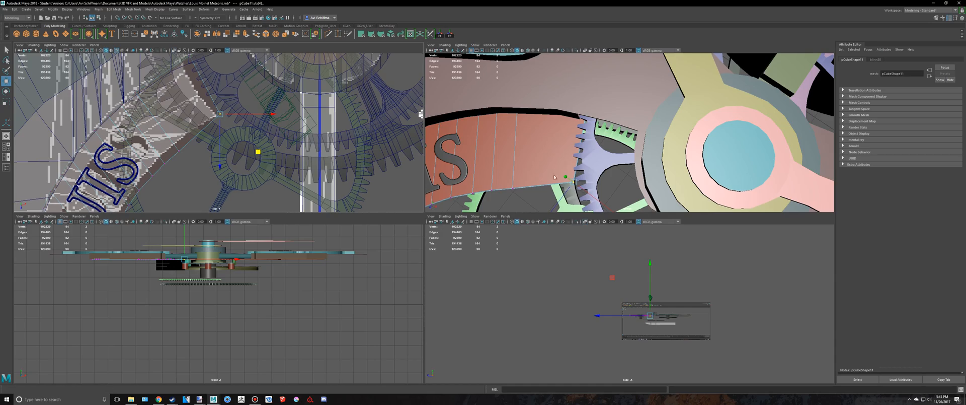
key(space)
alt+drag(554, 177, 351, 152)
alt+middle_drag(533, 291, 458, 221)
alt+drag(456, 222, 547, 223)
click(255, 399)
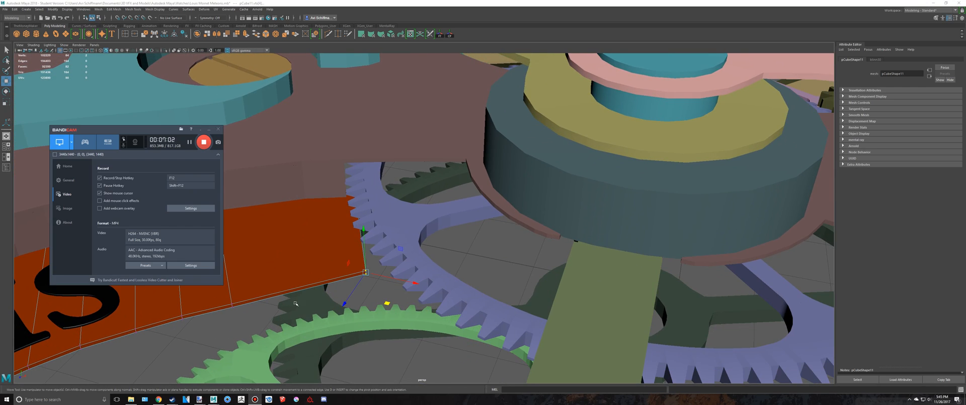
Delete the orange plate beneath the MOINET lettering
scroll(427, 277, down, 10)
alt+drag(430, 279, 412, 300)
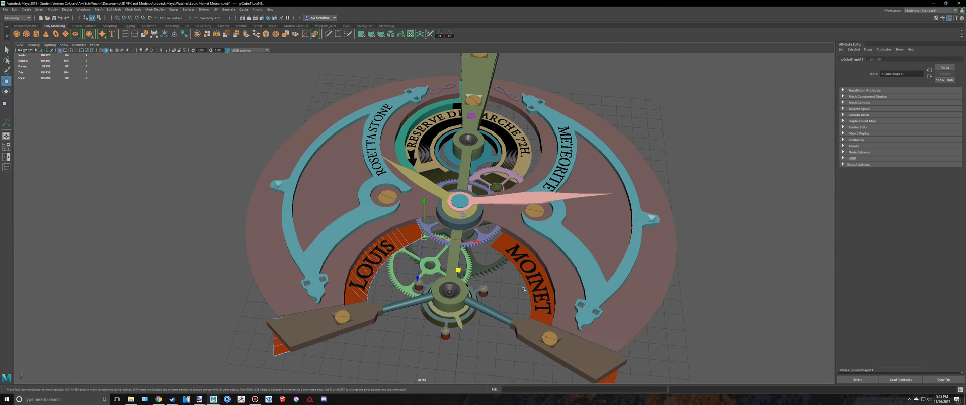
key(Delete)
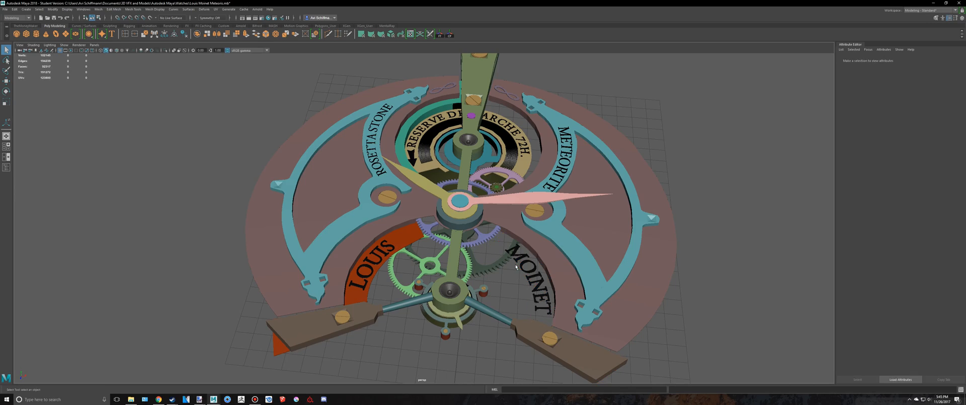
Select the LOUIS plate and inspect its hub end against the gears from above and from the underside
click(399, 247)
scroll(413, 244, up, 15)
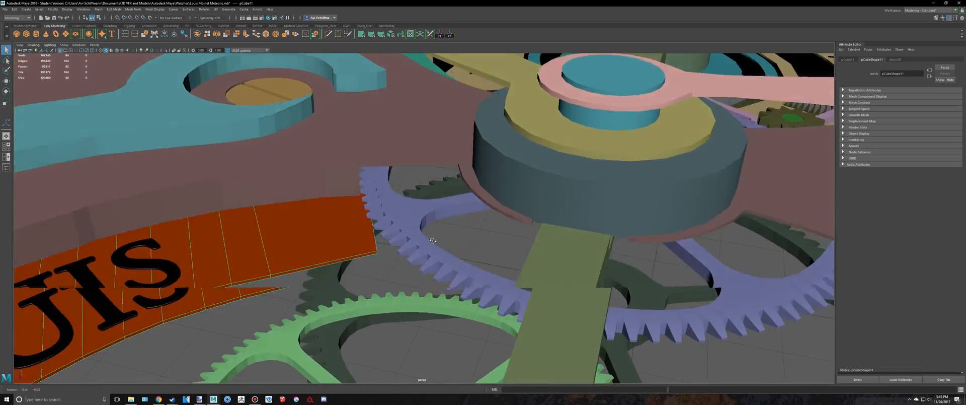
alt+drag(432, 241, 410, 231)
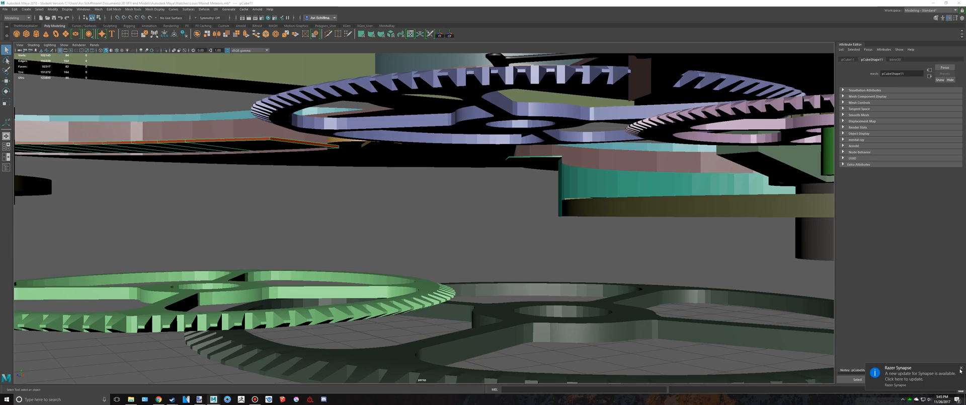
click(961, 369)
alt+drag(584, 233, 350, 175)
Move both corners of the LOUIS plate's hub end farther under the purple gear teeth using its vertices in the top view
key(space)
key(space)
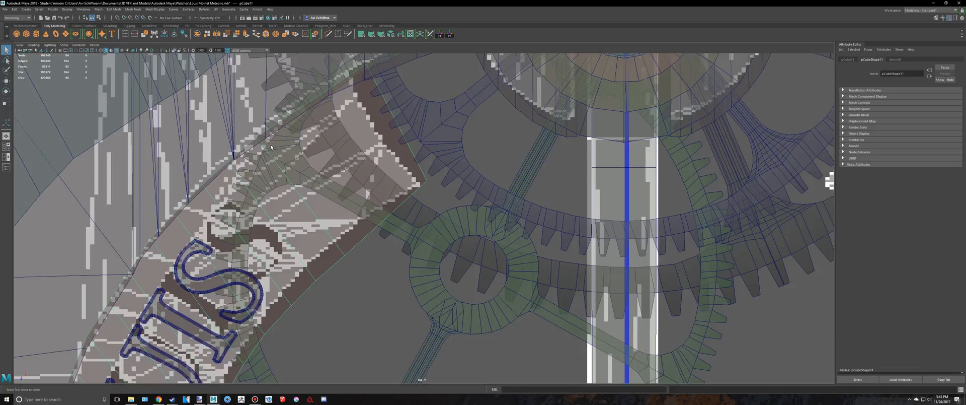
scroll(252, 135, up, 3)
alt+middle_drag(323, 120, 322, 212)
right_drag(344, 129, 330, 130)
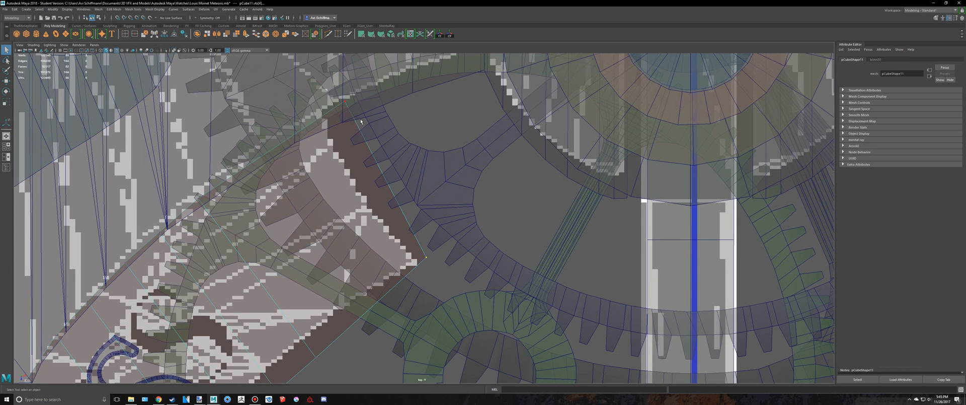
alt+middle_drag(373, 121, 367, 182)
key(w)
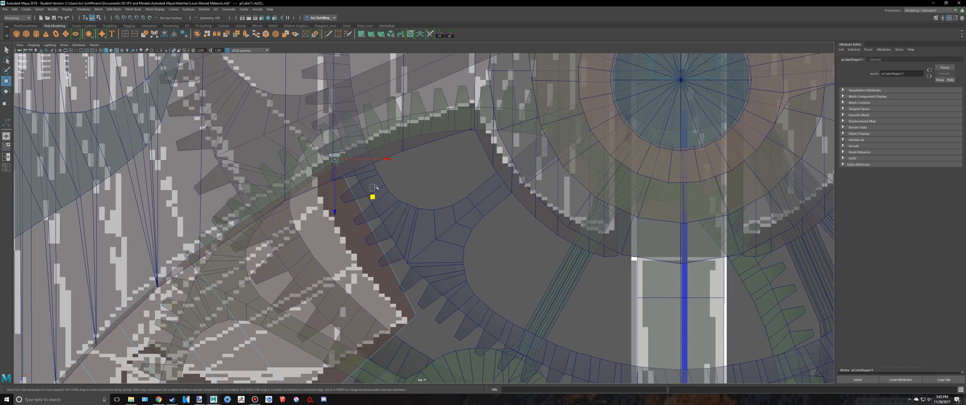
key(ctrl+z)
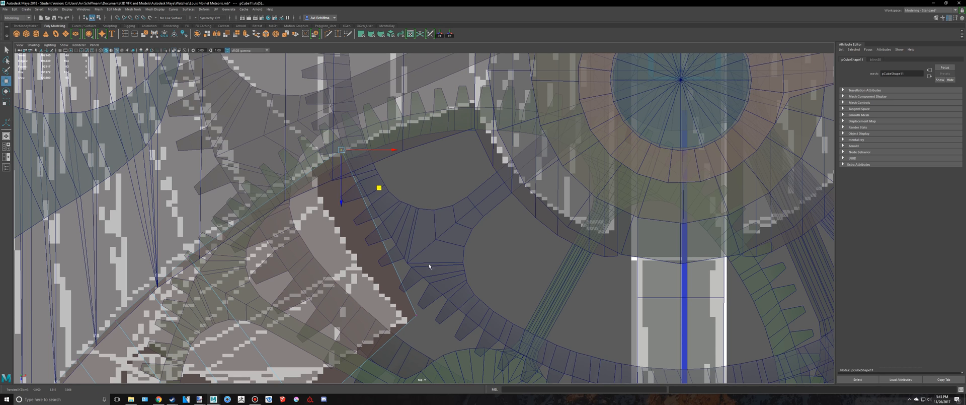
middle_drag(454, 351, 458, 333)
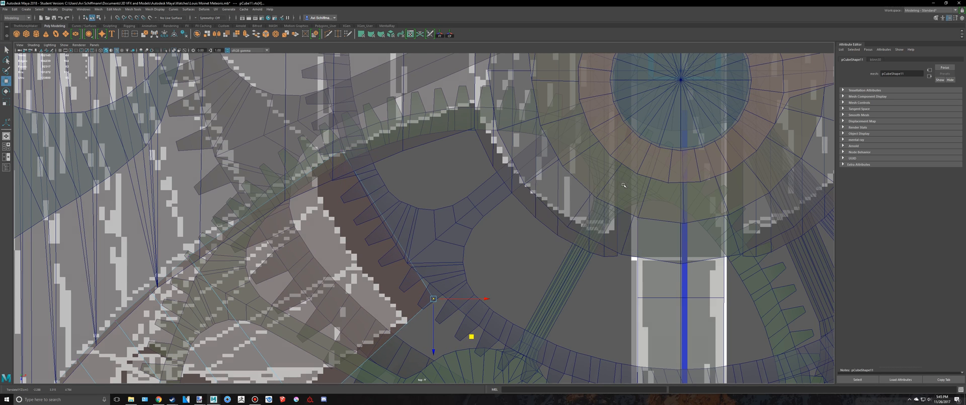
Select the teal power reserve ring and inspect its end beside the purple gear in perspective
key(space)
key(space)
mouse_move(569, 178)
alt+mouse_down()
mouse_move(576, 197)
mouse_move(623, 208)
mouse_move(725, 178)
alt+mouse_up()
click(548, 220)
scroll(550, 219, up, 4)
alt+drag(552, 217, 544, 216)
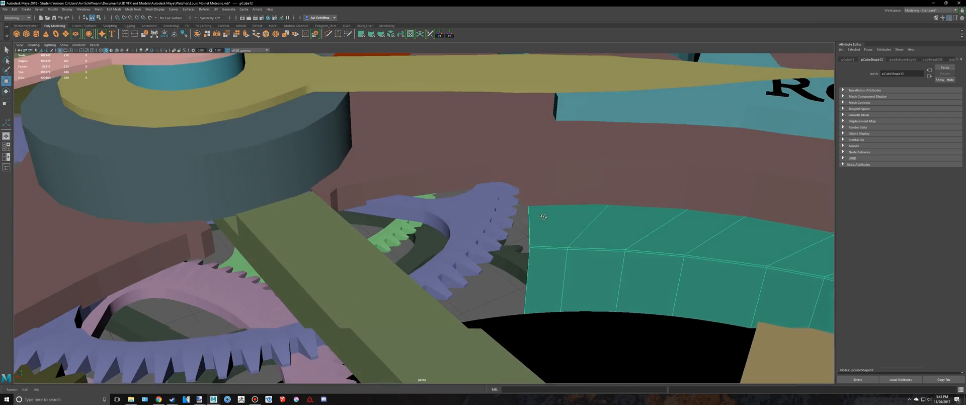
Move the teal ring's end vertices toward the central hub in the top view, extending the ring to the purple gear
key(space)
key(space)
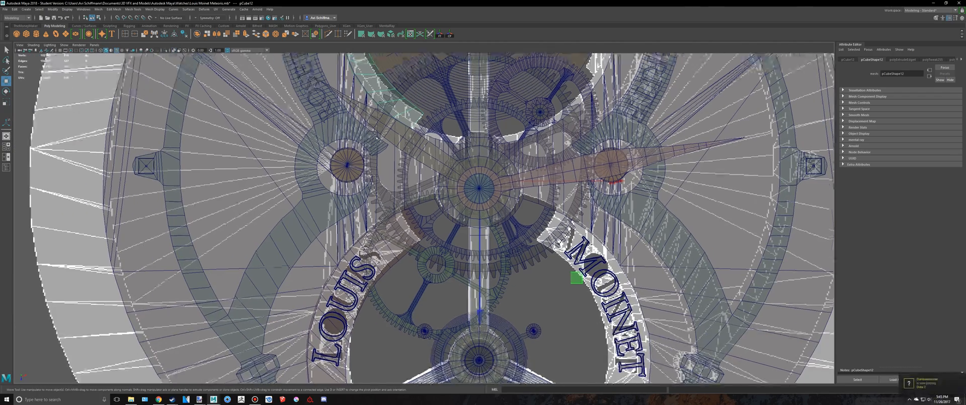
alt+middle_drag(376, 137, 395, 210)
scroll(394, 210, up, 5)
key(q)
click(500, 230)
drag(500, 230, 462, 176)
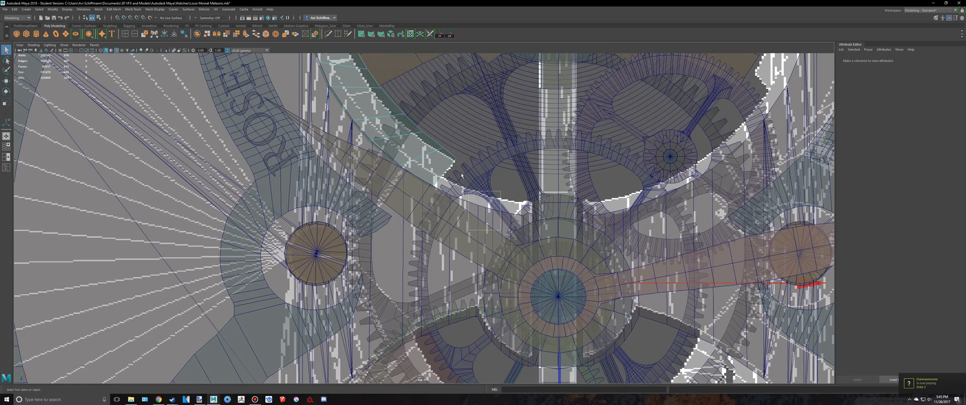
drag(450, 146, 450, 146)
scroll(446, 176, up, 2)
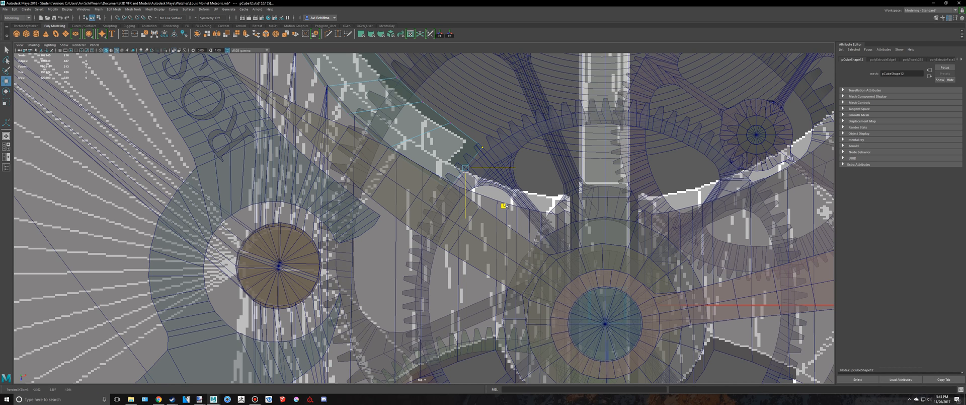
Check the teal ring's extended end in wireframe and shaded display, and return the ring to object mode
key(space)
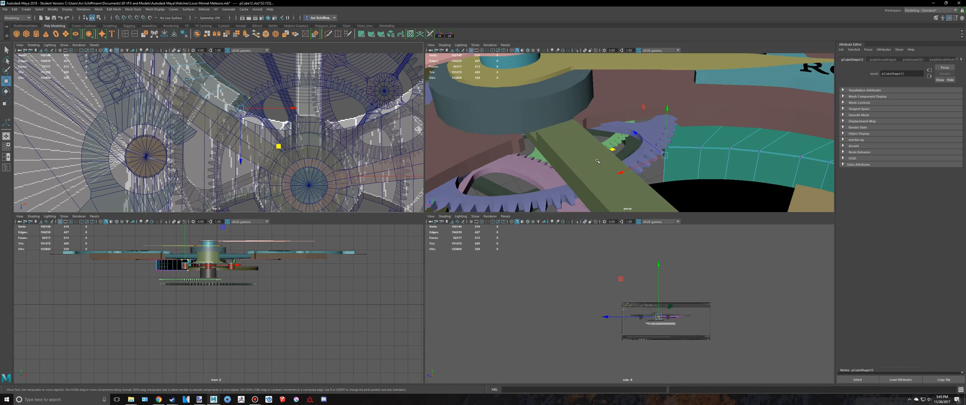
key(space)
mouse_move(582, 162)
alt+mouse_down()
mouse_move(572, 167)
mouse_move(587, 161)
alt+mouse_up()
key(4)
scroll(584, 166, down, 3)
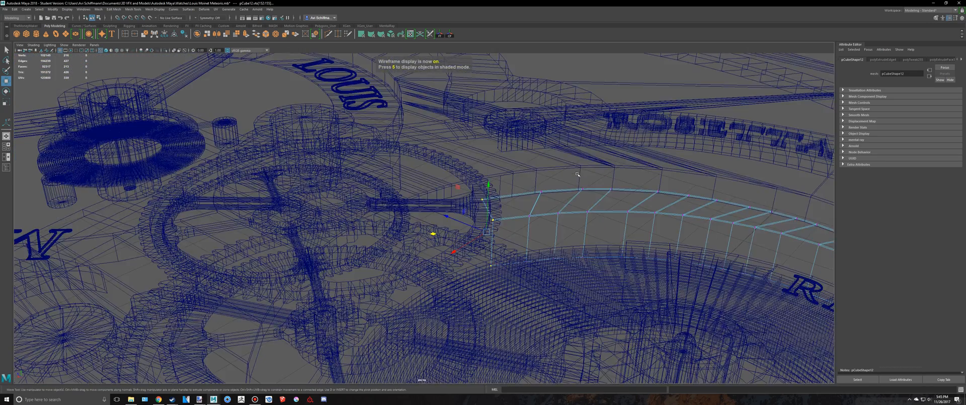
key(5)
right_drag(542, 212, 582, 181)
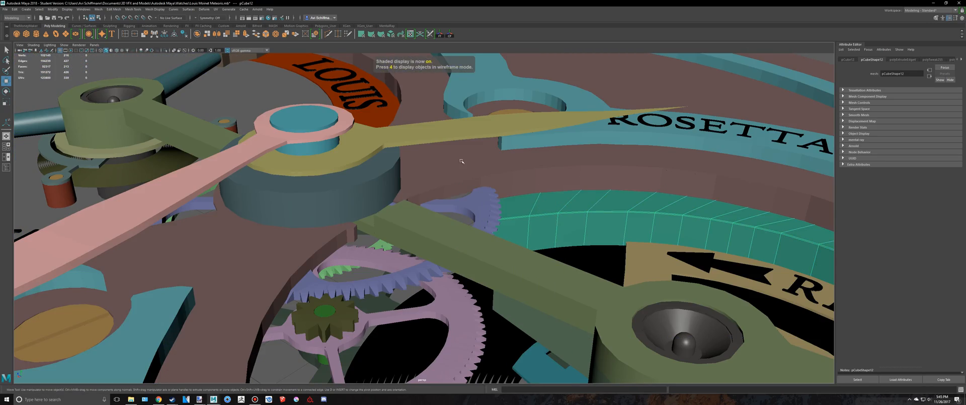
Isolate the LOUIS plate together with the teal power reserve ring and inspect their hub-side ends in perspective
shift+click(375, 116)
scroll(375, 117, down, 5)
key(ctrl+1)
scroll(456, 165, up, 4)
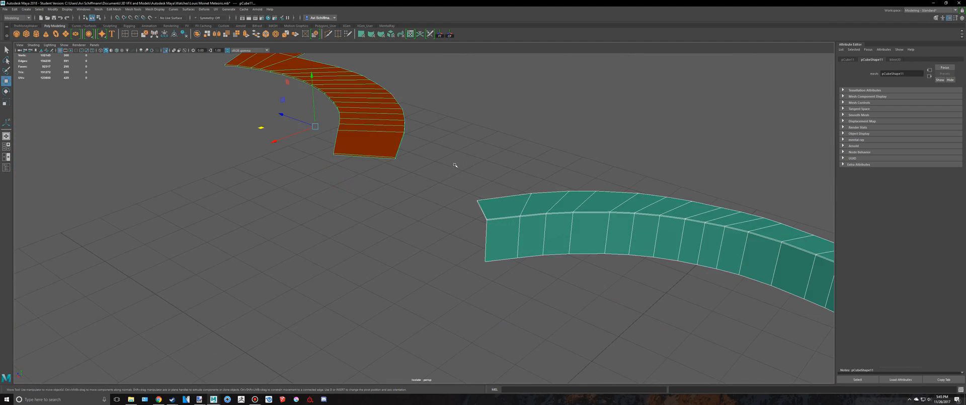
alt+drag(455, 165, 410, 164)
click(461, 164)
scroll(462, 165, up, 3)
Switch to the grey reference watch scene and examine the engraved LOUIS and MOINET plate, isolated and within the full assembly
key(alt+Tab)
key(alt+Tab)
key(ctrl+1)
scroll(410, 164, down, 4)
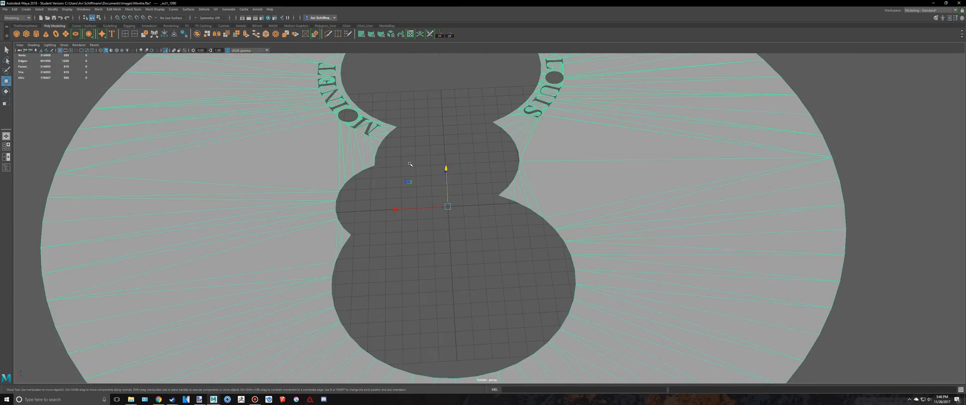
scroll(410, 164, down, 3)
key(ctrl+1)
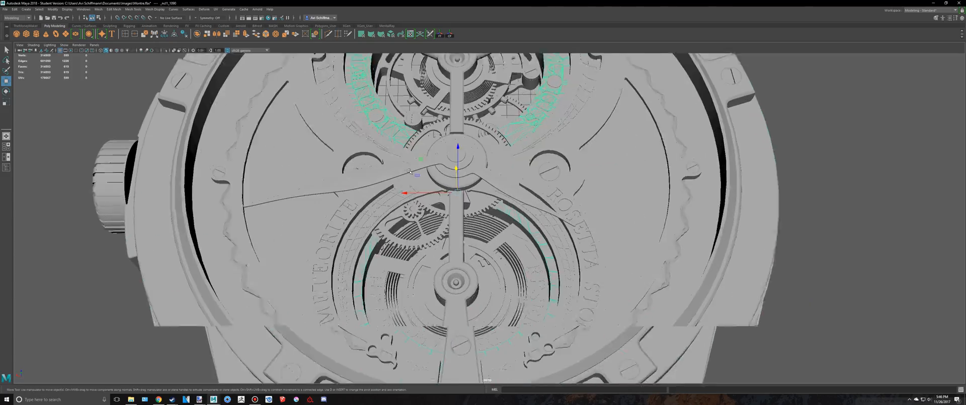
alt+drag(408, 172, 435, 251)
key(4)
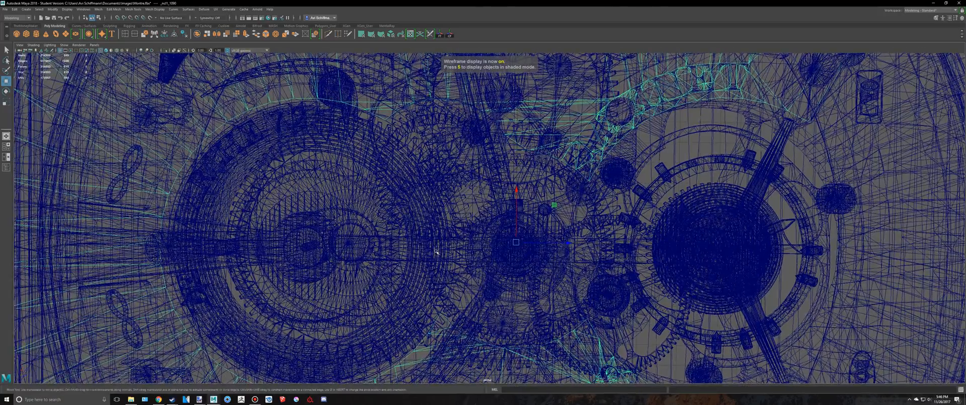
Compare the area around the central hub and purple gear between the colored model and the reference scene
key(alt+Tab)
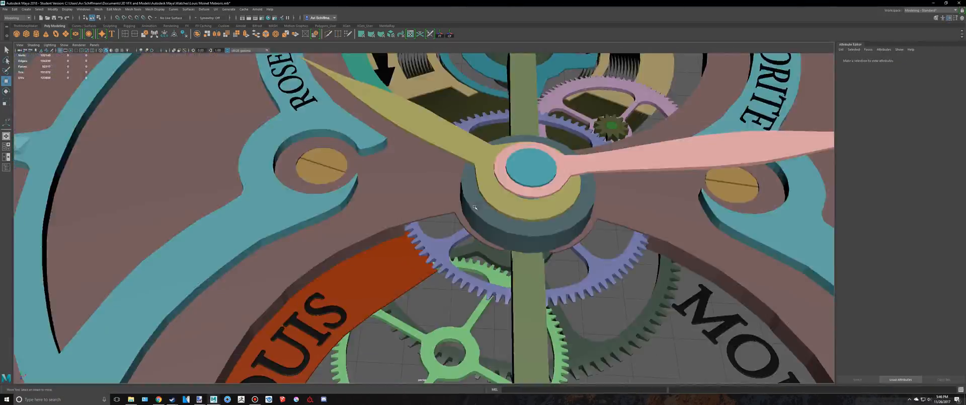
scroll(474, 207, down, 5)
alt+drag(474, 206, 418, 241)
scroll(388, 289, up, 3)
key(alt+Tab)
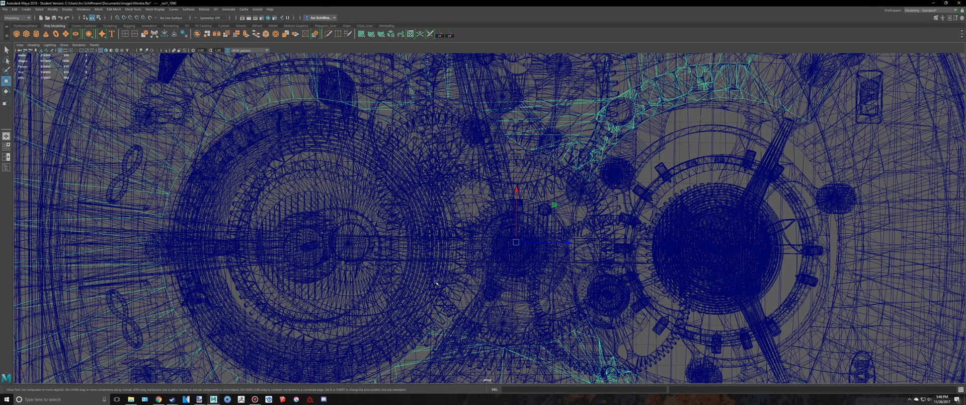
key(5)
mouse_move(426, 244)
alt+mouse_down()
mouse_move(446, 196)
mouse_move(483, 173)
alt+mouse_up()
key(alt+Tab)
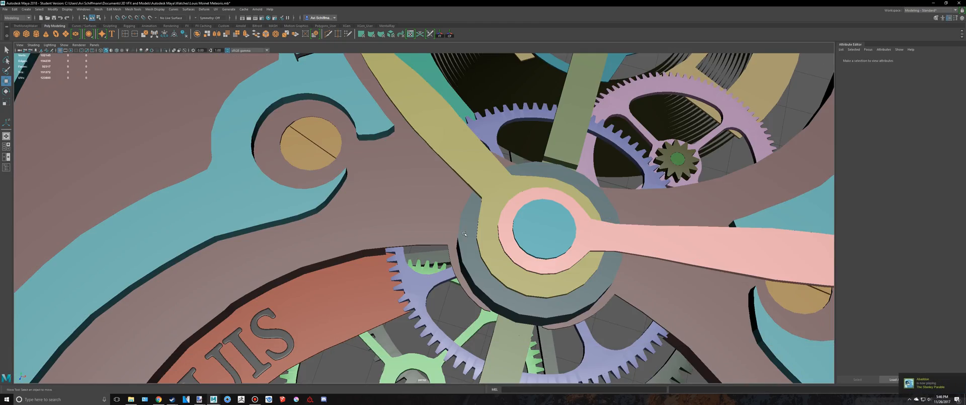
Move the vertices of the LOUIS plate's hub end back from the purple gear in the top view
alt+drag(433, 272, 402, 183)
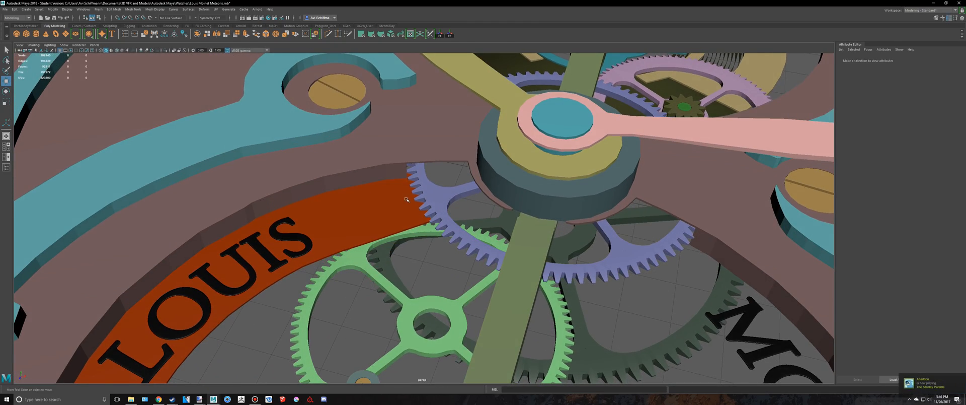
click(406, 199)
key(space)
key(space)
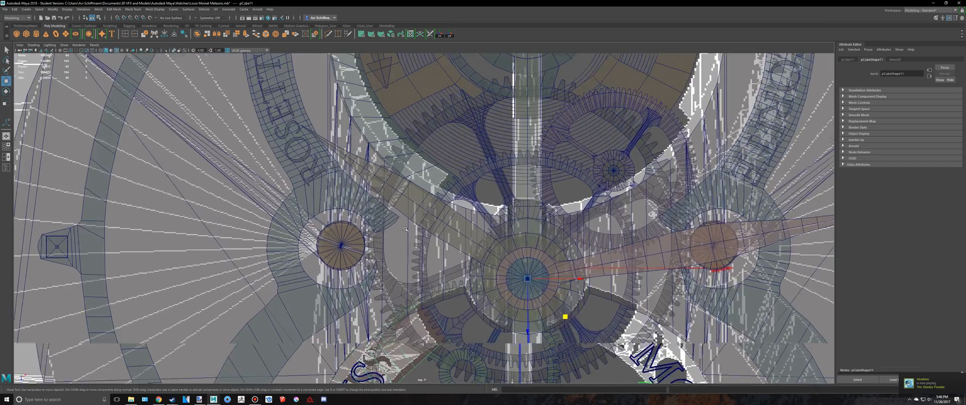
mouse_move(426, 238)
right_down()
mouse_move(427, 217)
mouse_move(416, 228)
right_up()
scroll(443, 260, up, 5)
scroll(418, 225, up, 3)
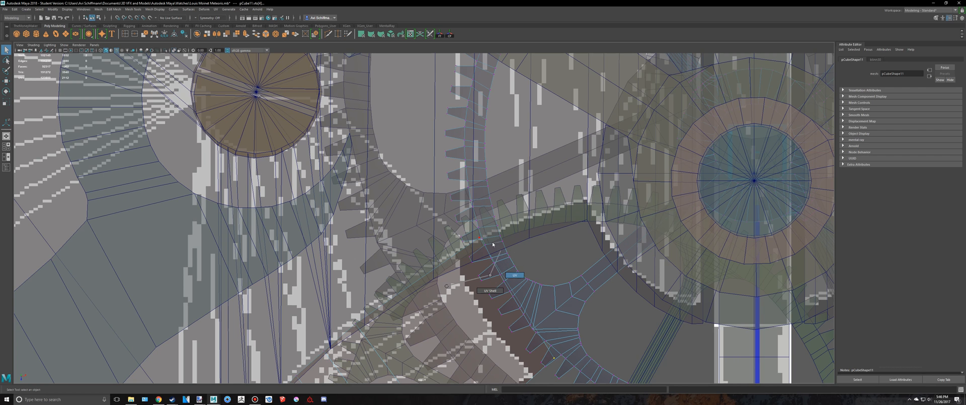
right_drag(445, 286, 443, 282)
right_drag(403, 231, 509, 216)
click(456, 291)
scroll(483, 277, up, 3)
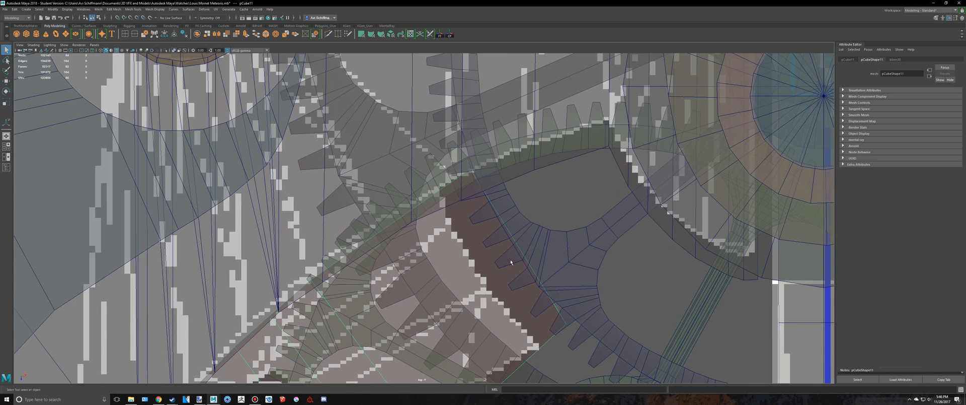
right_drag(450, 229, 484, 192)
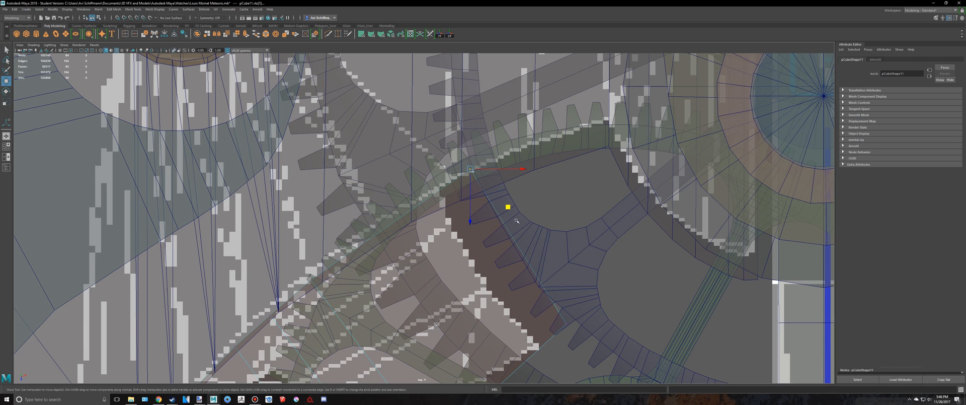
middle_drag(506, 208, 471, 227)
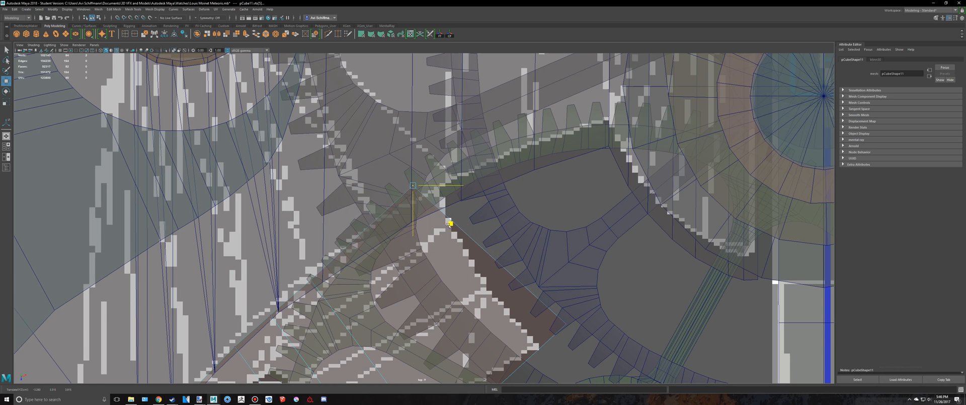
alt+middle_drag(585, 352, 561, 339)
scroll(561, 337, down, 12)
key(q)
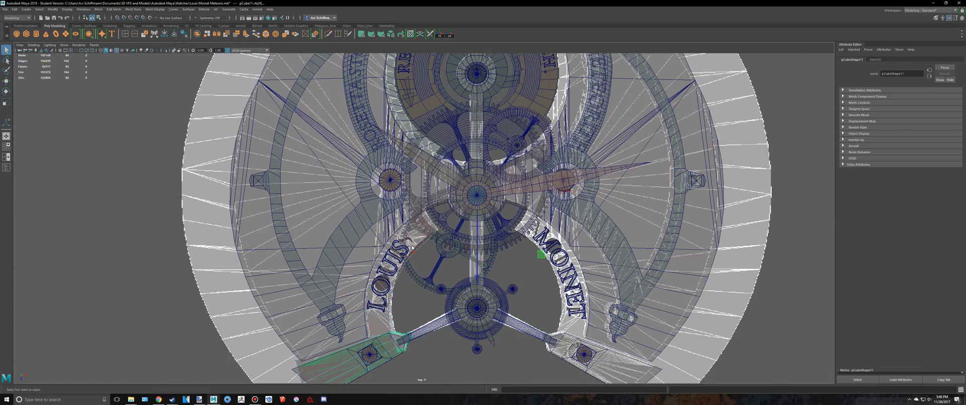
Return to object mode and move the reference image plane sideways in the top view, clear of the watch model
right_drag(410, 239, 426, 229)
click(158, 172)
scroll(201, 182, down, 8)
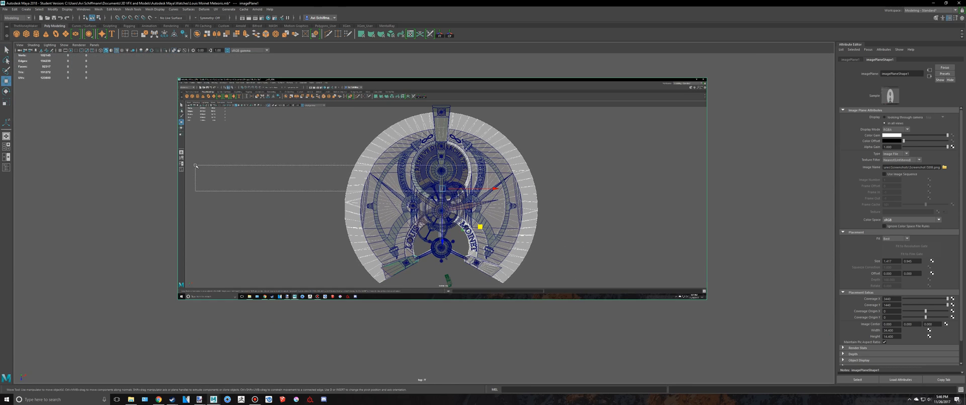
drag(196, 165, 195, 165)
drag(496, 189, 19, 190)
scroll(345, 217, up, 4)
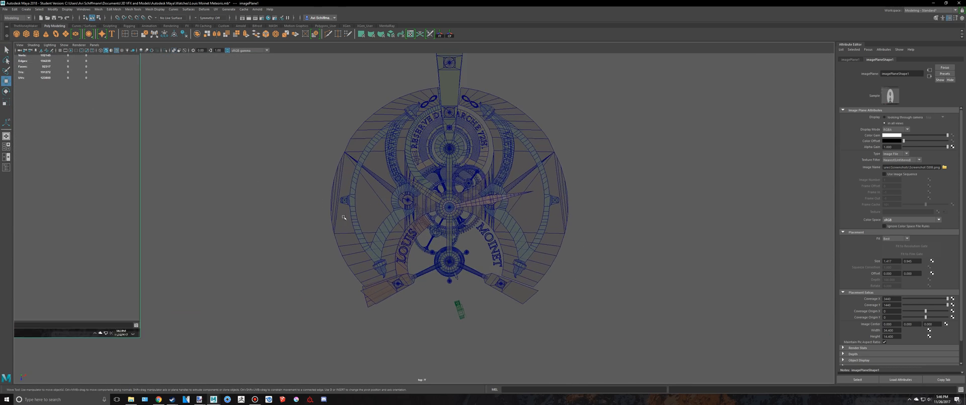
scroll(344, 217, up, 8)
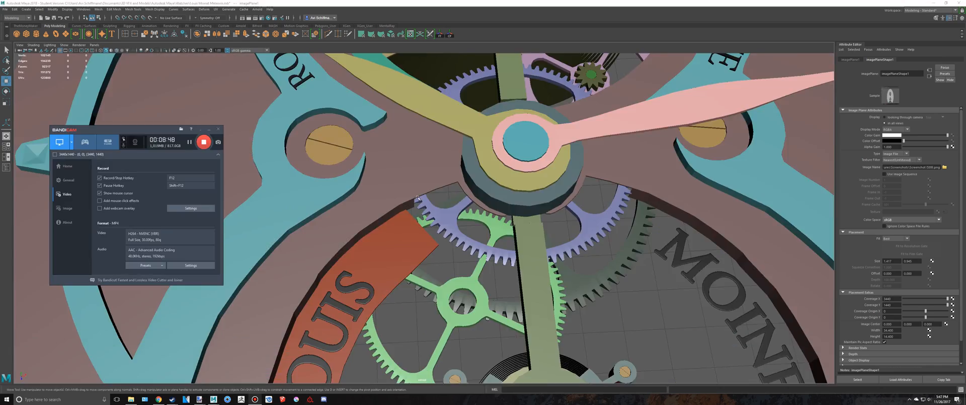
Reposition the outer corner vertices at the LOUIS plate's hub end in the top view
alt+drag(453, 216, 475, 219)
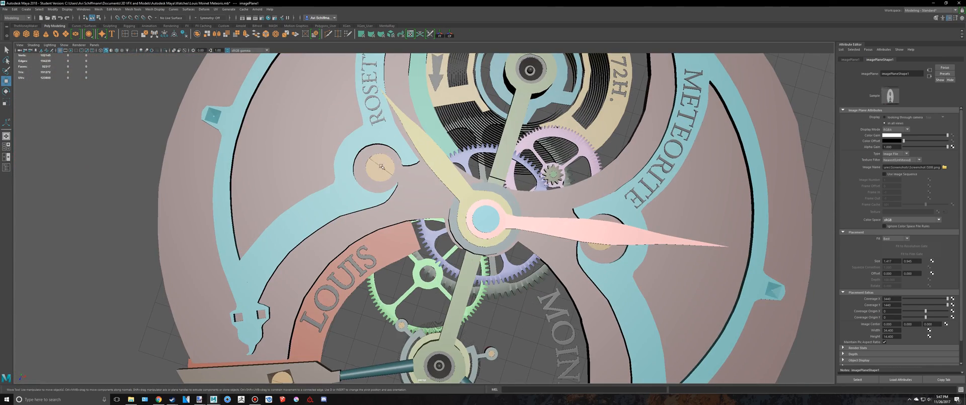
key(space)
key(space)
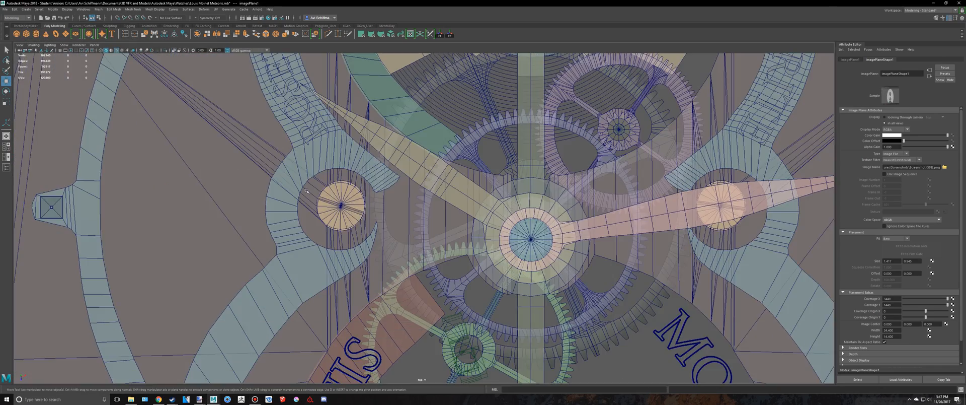
click(411, 295)
alt+middle_drag(411, 296, 387, 223)
scroll(388, 224, up, 3)
key(q)
right_drag(384, 215, 355, 213)
drag(349, 163, 388, 201)
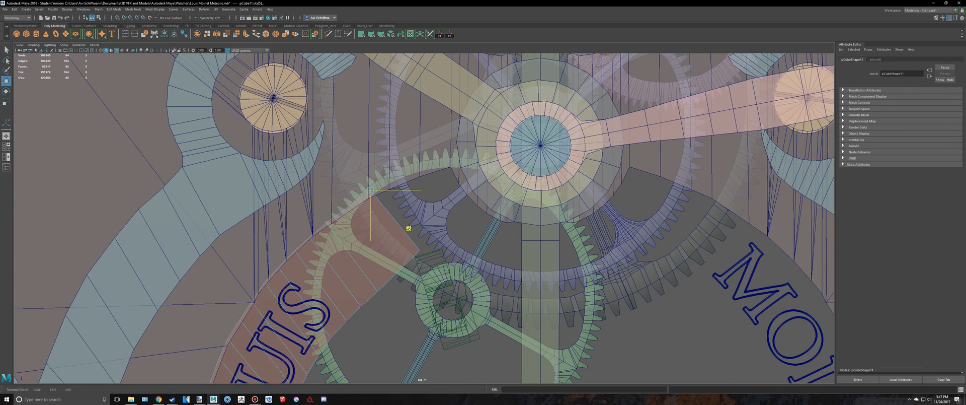
Extrude the end face of the LOUIS plate and move the new face toward the hub, beneath the purple gear
right_drag(379, 218, 387, 198)
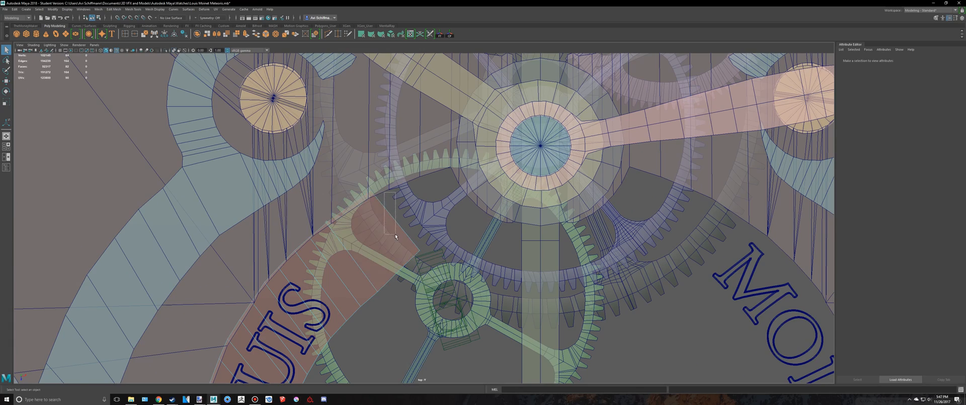
drag(396, 234, 380, 235)
scroll(382, 234, up, 2)
key(w)
alt+middle_drag(426, 216, 421, 272)
scroll(427, 267, down, 4)
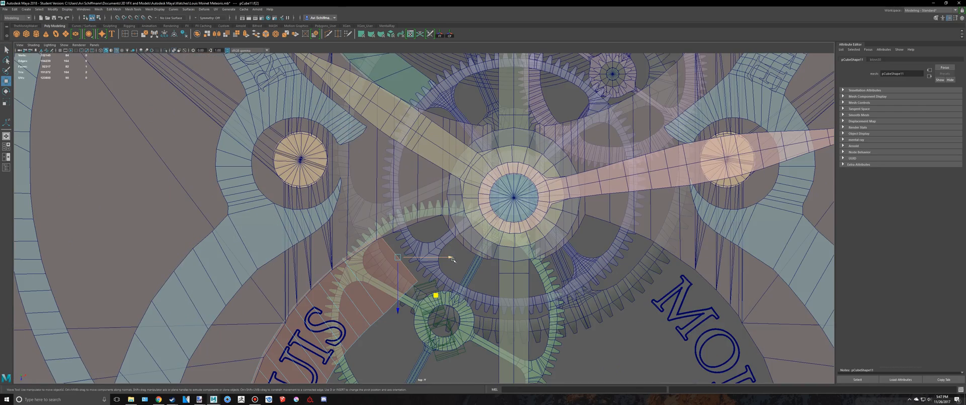
scroll(450, 243, up, 3)
key(ctrl+e)
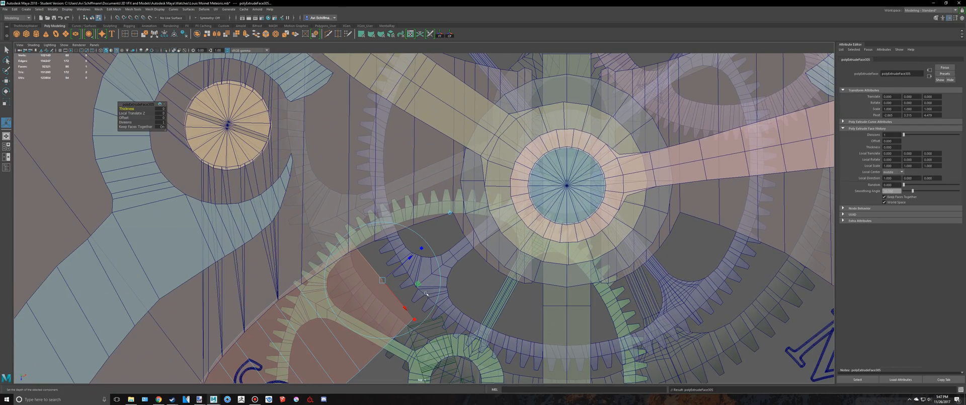
key(w)
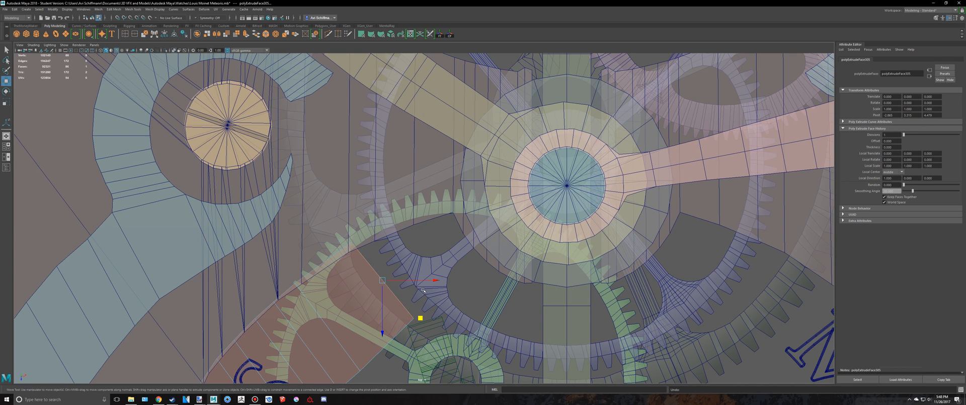
middle_drag(417, 316, 446, 293)
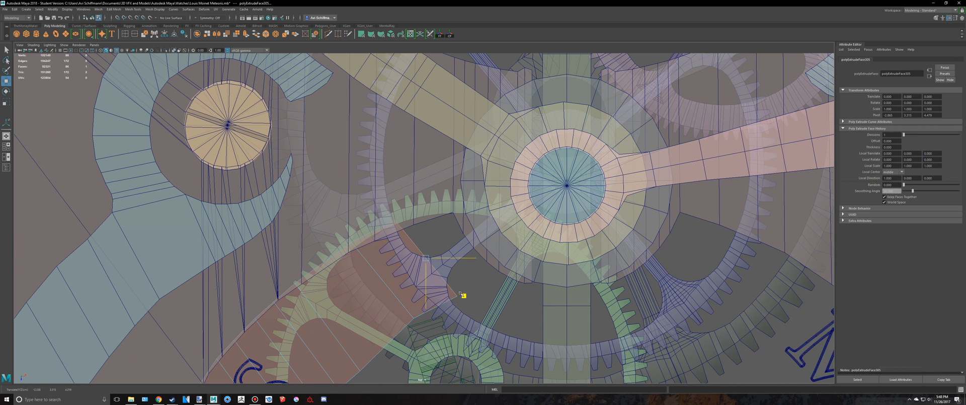
Check how the engraved plate runs beneath the dial in the reference scene, using wireframe and shaded display
key(space)
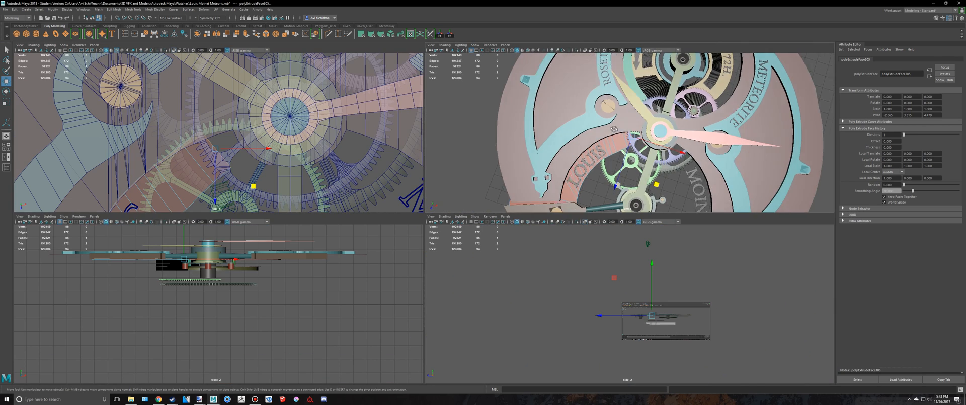
key(alt+Tab)
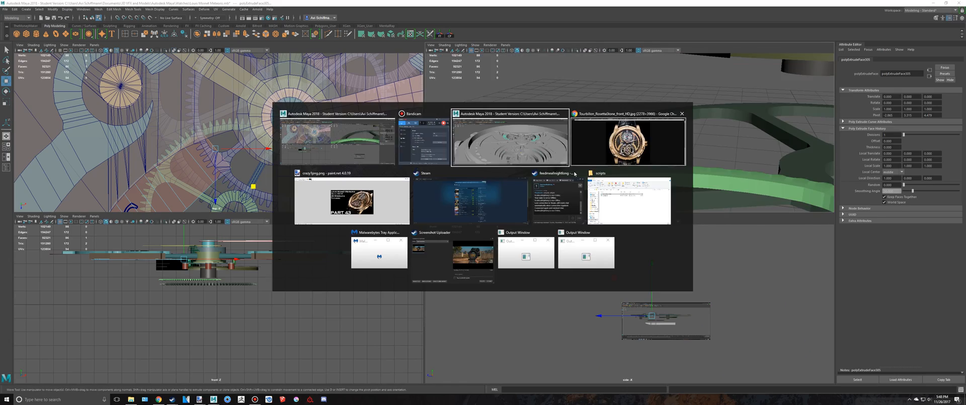
mouse_move(454, 204)
alt+mouse_down()
mouse_move(522, 220)
mouse_move(584, 192)
mouse_move(699, 174)
mouse_move(784, 198)
alt+mouse_up()
key(4)
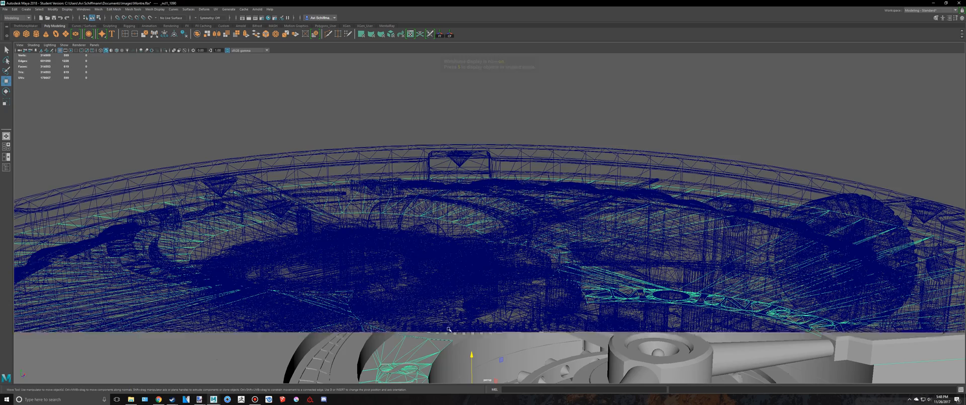
key(5)
mouse_move(363, 293)
alt+mouse_down()
mouse_move(358, 316)
mouse_move(384, 312)
mouse_move(402, 279)
alt+mouse_up()
key(alt+Tab)
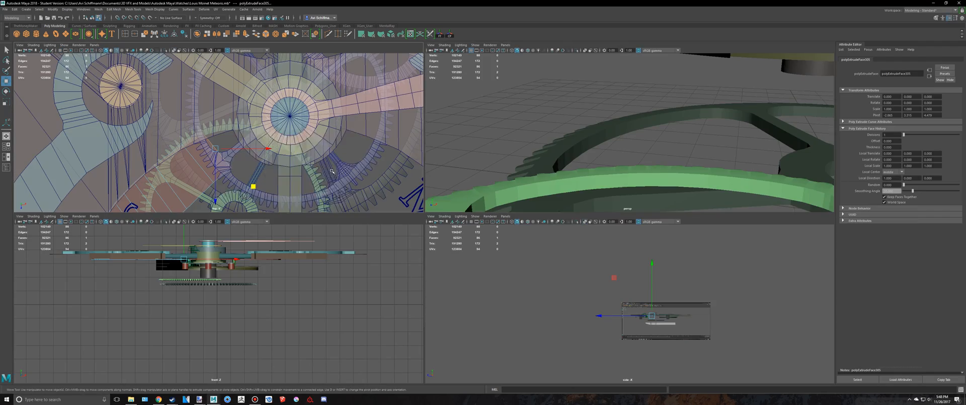
Move the LOUIS plate's extruded end face away from the hub toward the dial screw, underneath the main dial plate
key(space)
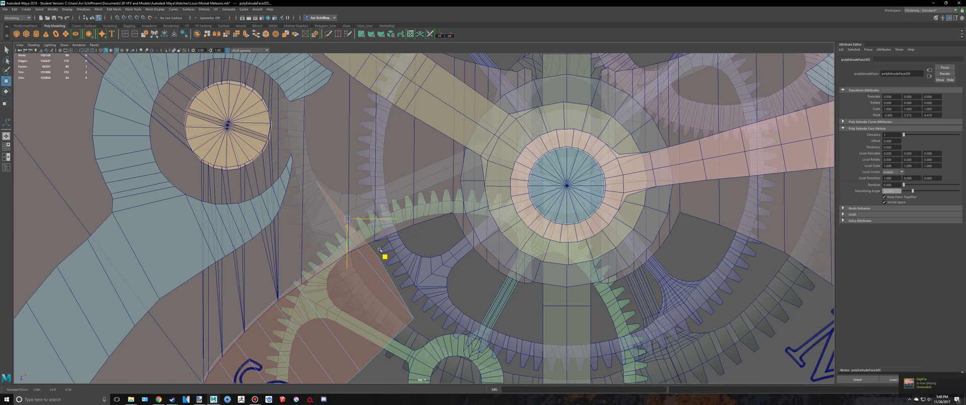
scroll(350, 230, up, 1)
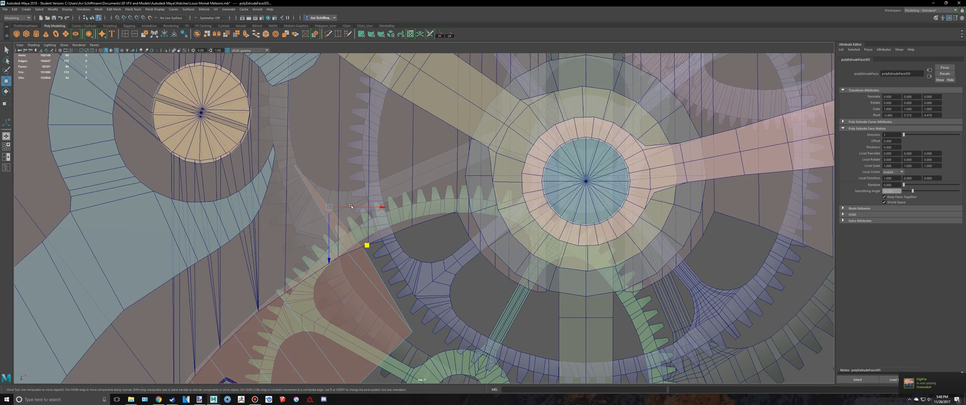
alt+middle_drag(353, 188, 409, 287)
scroll(409, 286, down, 8)
scroll(440, 251, up, 2)
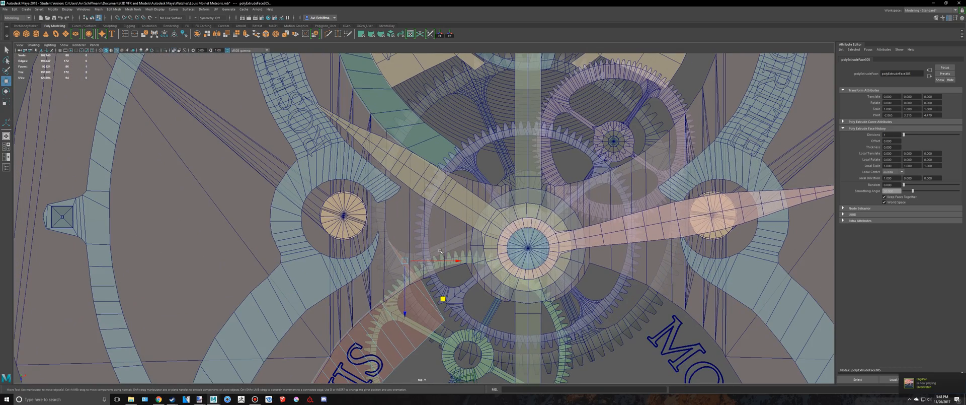
Compare the LOUIS plate's new end section in the top view with the engraved plate in the reference scene
key(alt+Tab)
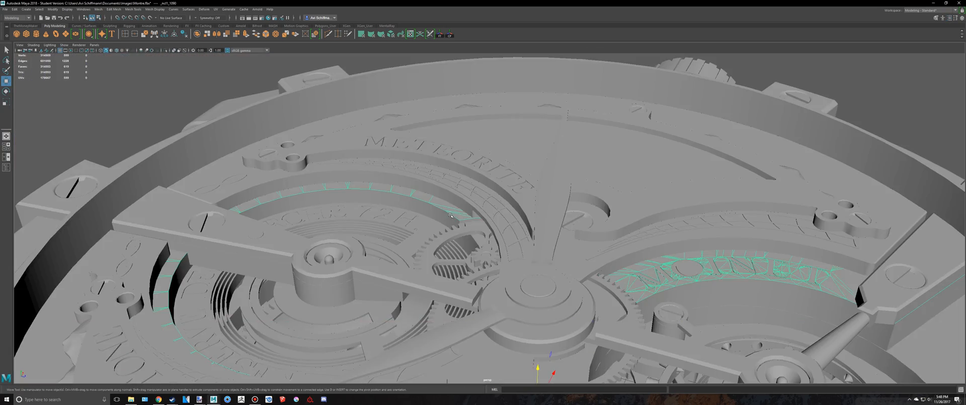
alt+drag(498, 237, 503, 282)
scroll(518, 195, up, 2)
key(alt+Tab)
scroll(450, 282, down, 3)
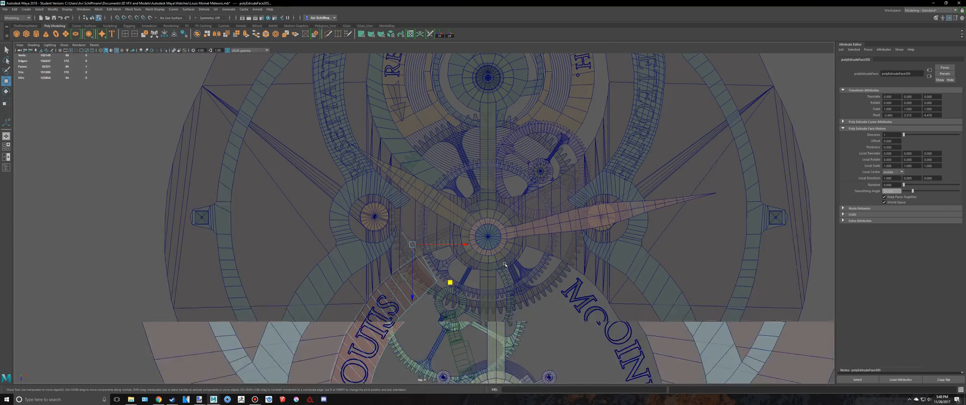
key(alt+Tab)
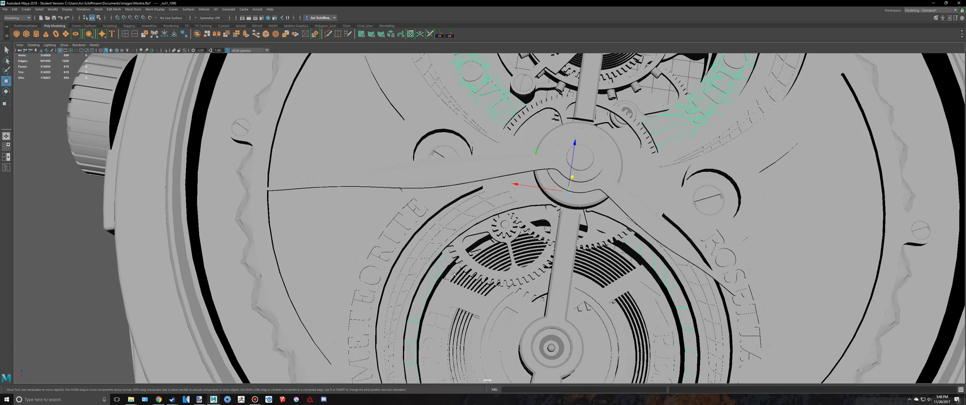
Check the plates around the hub in the reference scene, and undo the last move of the LOUIS plate's end face
alt+drag(483, 273, 474, 253)
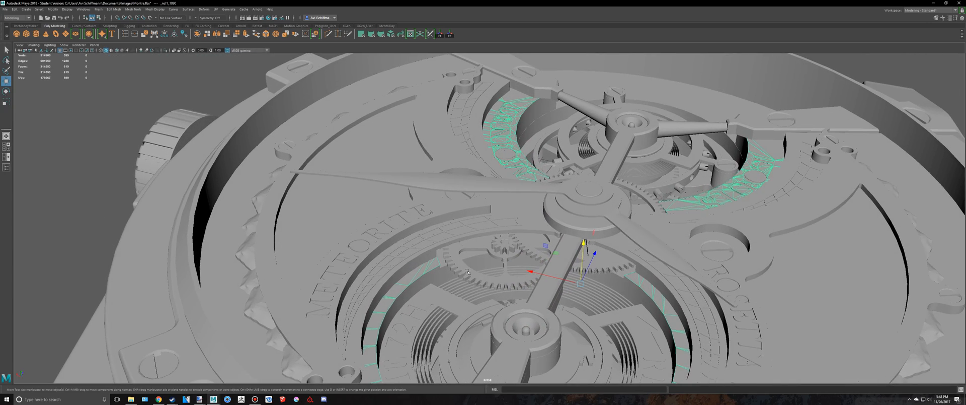
key(alt+Tab)
scroll(448, 282, up, 5)
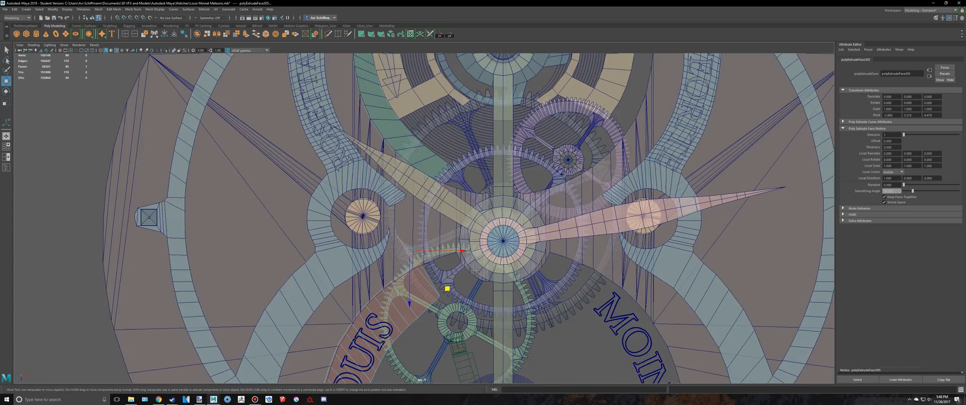
scroll(491, 244, up, 2)
key(ctrl+z)
key(space)
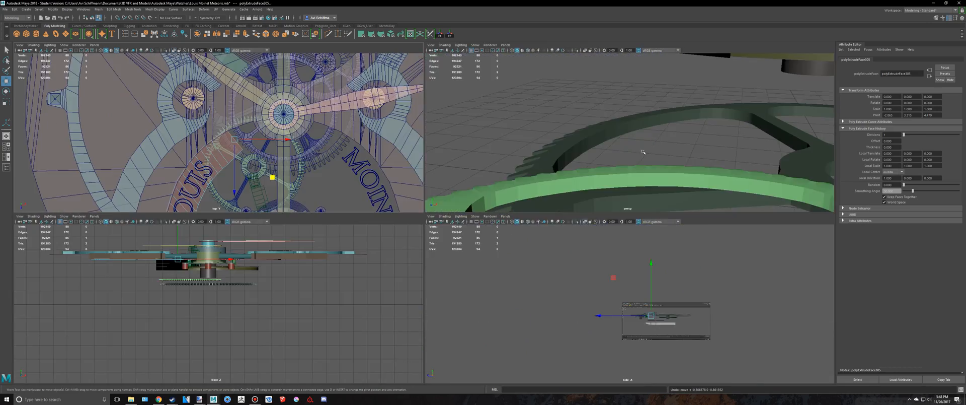
Compare how the plates and gears meet beneath the hub in the reference scene and in the watch model
key(space)
scroll(642, 153, down, 3)
key(f)
scroll(598, 213, down, 6)
scroll(598, 213, down, 2)
alt+drag(473, 262, 458, 278)
scroll(491, 290, down, 5)
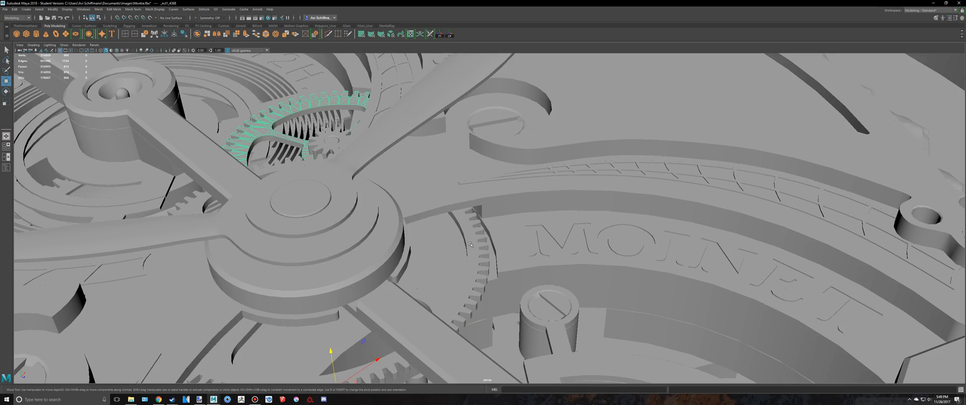
click(470, 244)
alt+drag(471, 244, 523, 245)
key(alt+Tab)
key(alt+Tab)
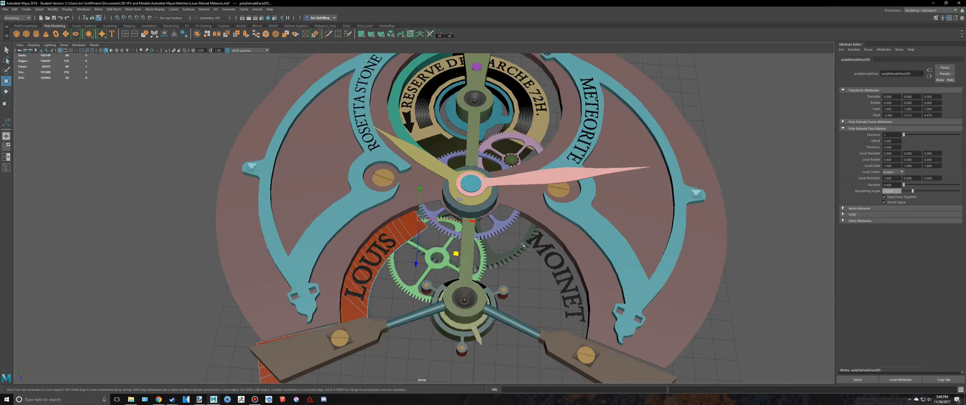
Adjust the position of the LOUIS plate's end face beneath the green gear in the top view
scroll(523, 245, up, 5)
key(space)
key(space)
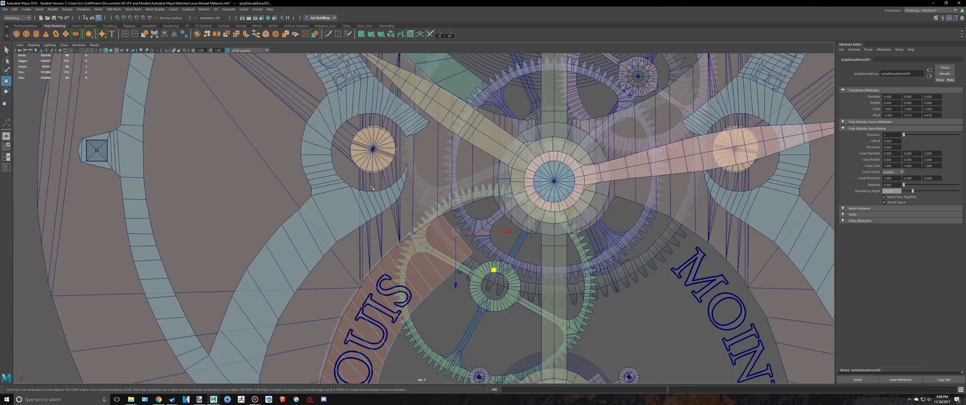
scroll(372, 188, up, 4)
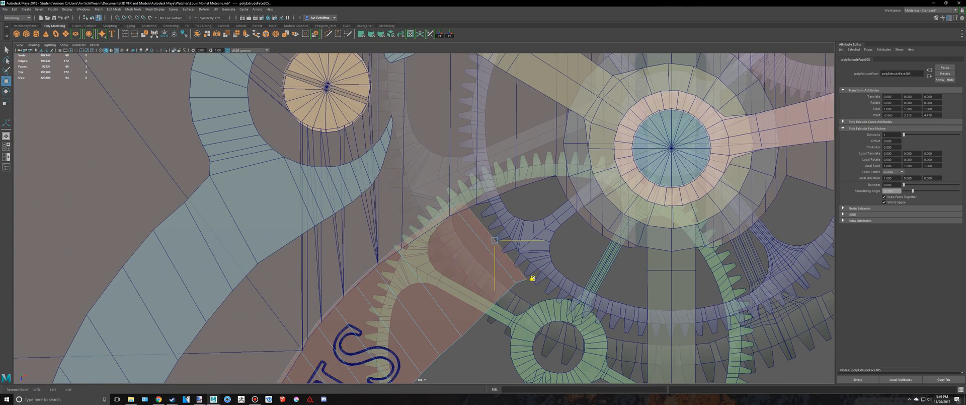
scroll(546, 270, up, 2)
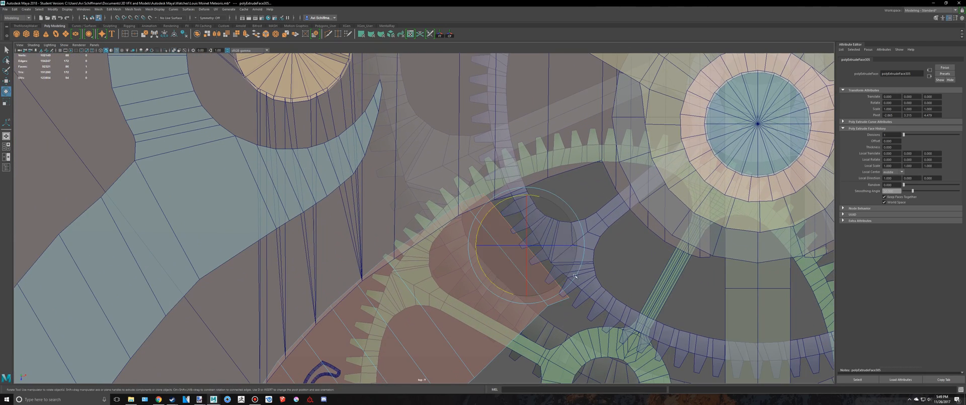
scroll(564, 278, down, 3)
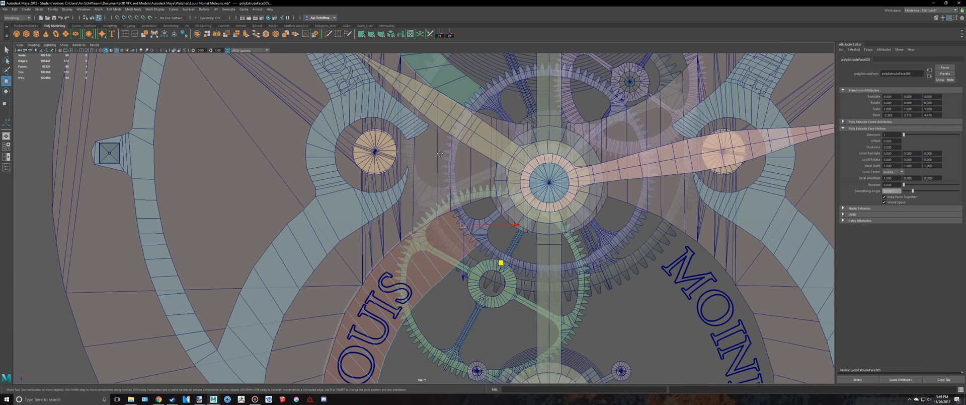
Isolate the LOUIS plate and the green curved plate above it in the top view
alt+middle_drag(440, 153, 411, 180)
key(ctrl+1)
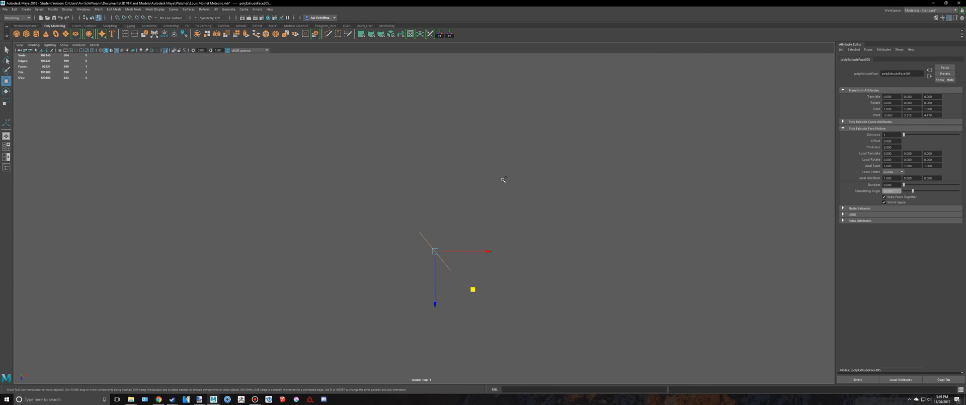
key(ctrl+1)
scroll(503, 180, down, 3)
key(q)
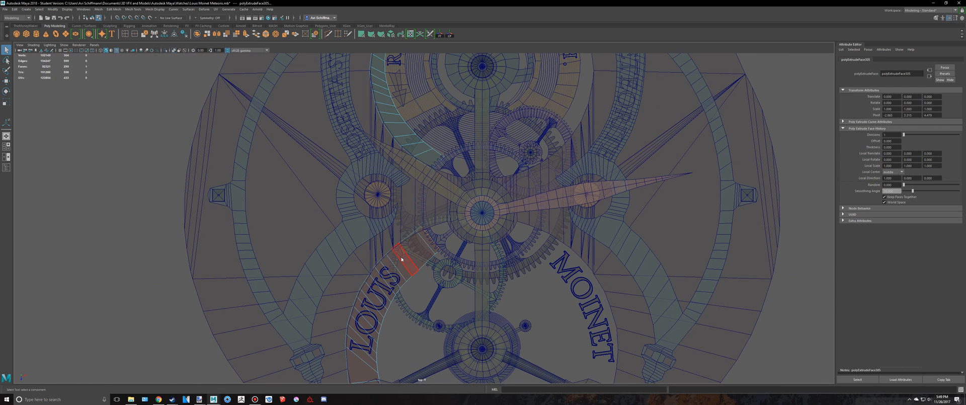
right_drag(401, 239, 440, 214)
click(426, 154)
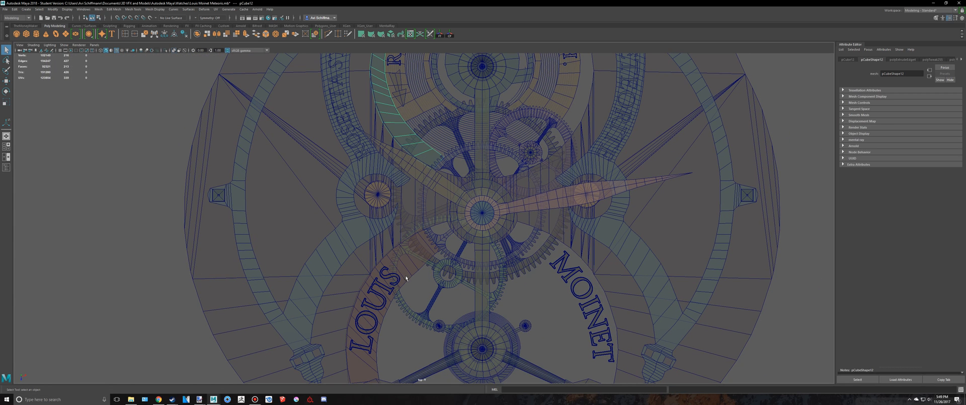
key(ctrl+1)
scroll(423, 261, up, 3)
right_drag(424, 231, 423, 217)
right_drag(420, 242, 424, 247)
scroll(431, 259, up, 2)
click(430, 258)
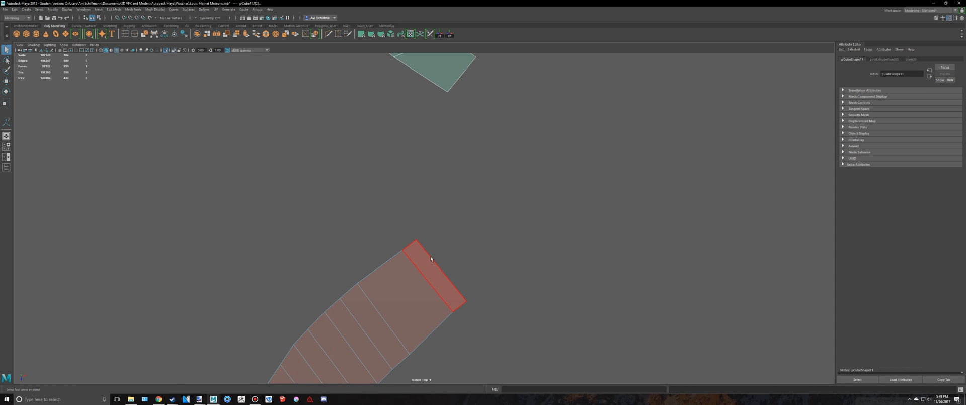
scroll(503, 244, down, 2)
key(ctrl+e)
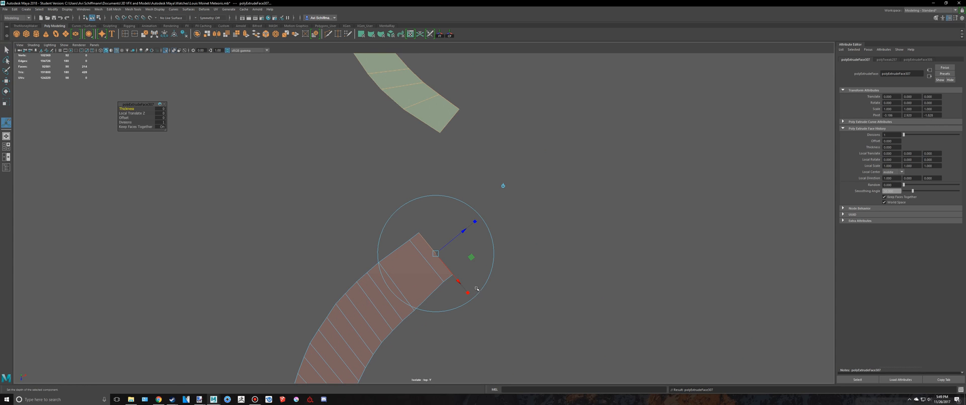
drag(477, 264, 494, 231)
key(ctrl+z)
key(ctrl+z)
Select only the end face of the LOUIS plate on its hub side, using the perspective view
key(q)
right_drag(430, 233, 431, 248)
drag(434, 217, 443, 275)
scroll(447, 277, up, 3)
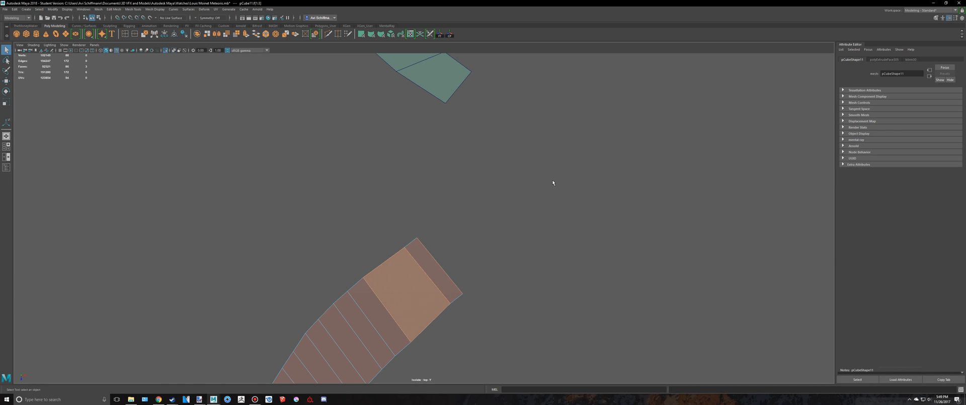
key(space)
alt+drag(575, 166, 570, 128)
scroll(574, 128, up, 4)
alt+middle_drag(585, 129, 700, 223)
scroll(661, 155, up, 3)
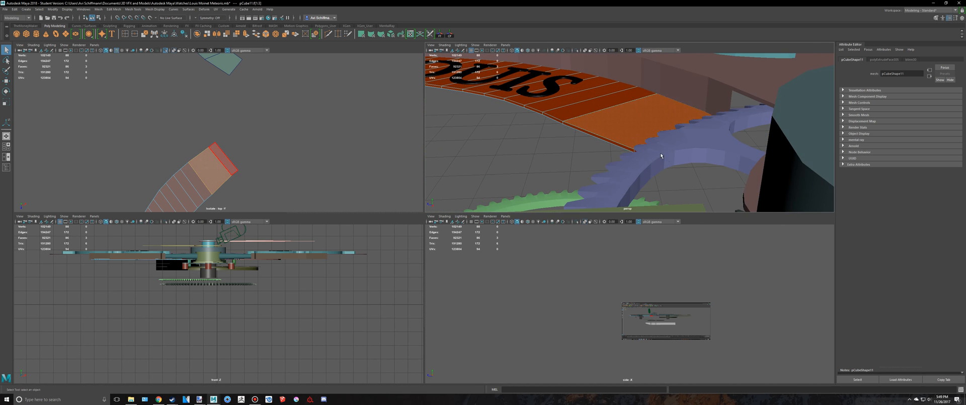
key(4)
click(673, 157)
key(5)
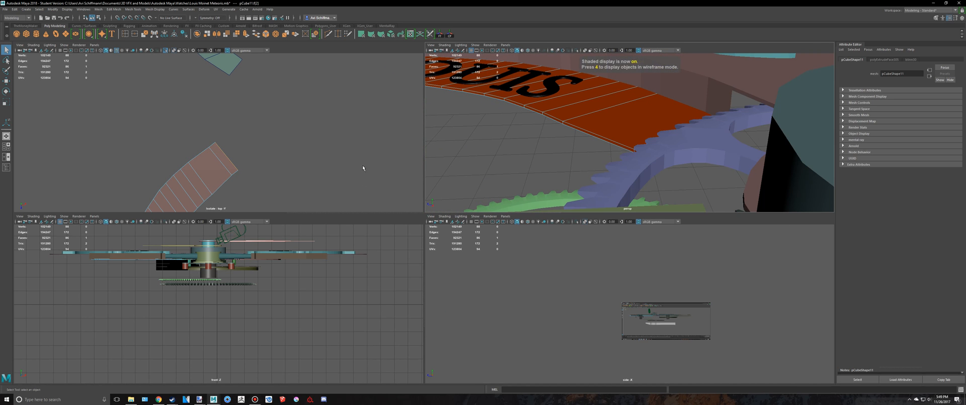
Extrude the LOUIS plate's end face and move the new face toward the tip of the green curved plate
key(space)
scroll(466, 233, up, 5)
key(ctrl+e)
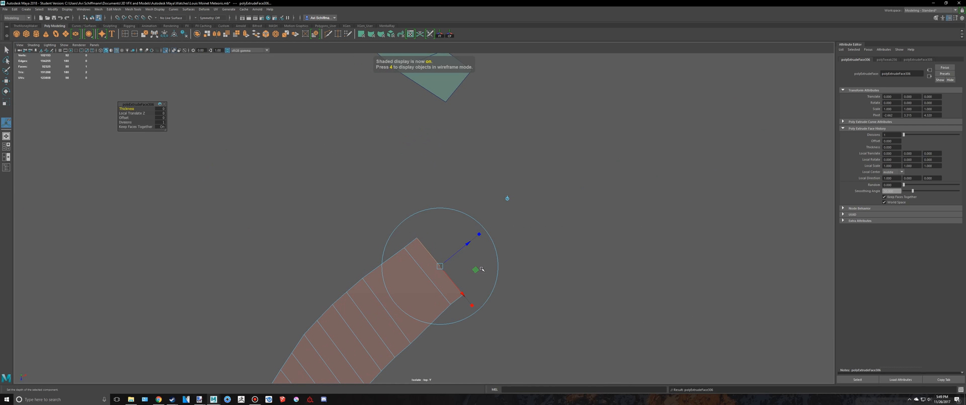
drag(492, 255, 513, 231)
key(ctrl+z)
key(w)
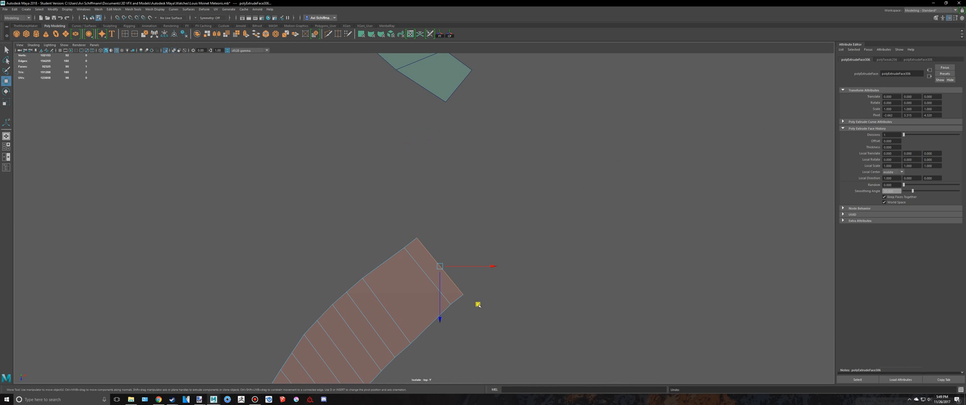
drag(480, 303, 507, 248)
alt+middle_drag(508, 248, 476, 316)
Extrude a second section from the LOUIS plate's end and continue the bend toward the green curved plate
key(ctrl+e)
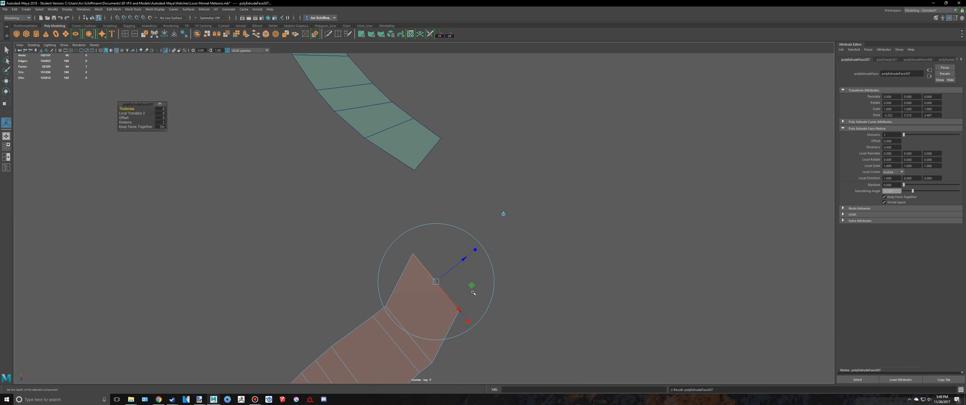
drag(477, 280, 500, 244)
key(ctrl+z)
key(w)
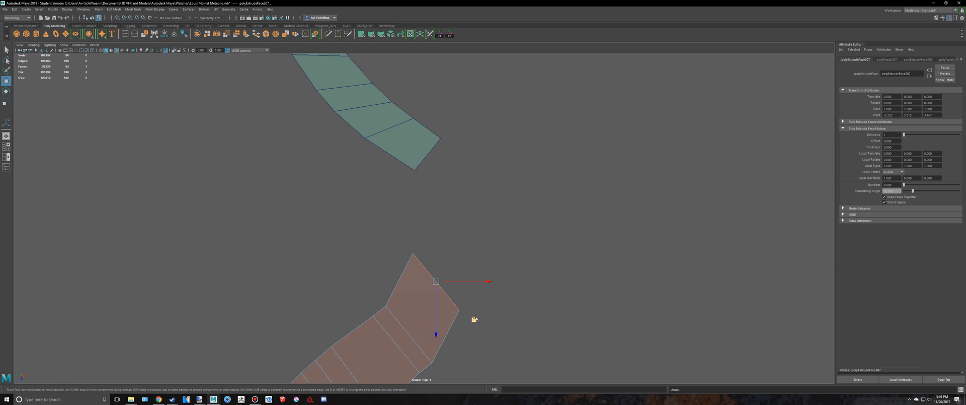
drag(475, 318, 494, 241)
alt+middle_drag(495, 242, 480, 286)
Extrude a third, shorter section up to the green plate's tip, and compare the layout with the reference scene
key(ctrl+e)
key(w)
drag(479, 286, 394, 246)
key(alt+Tab)
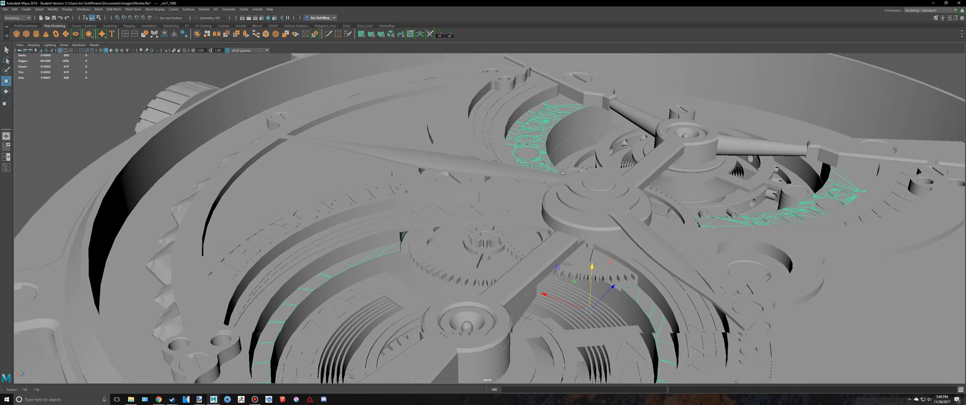
alt+drag(461, 187, 425, 197)
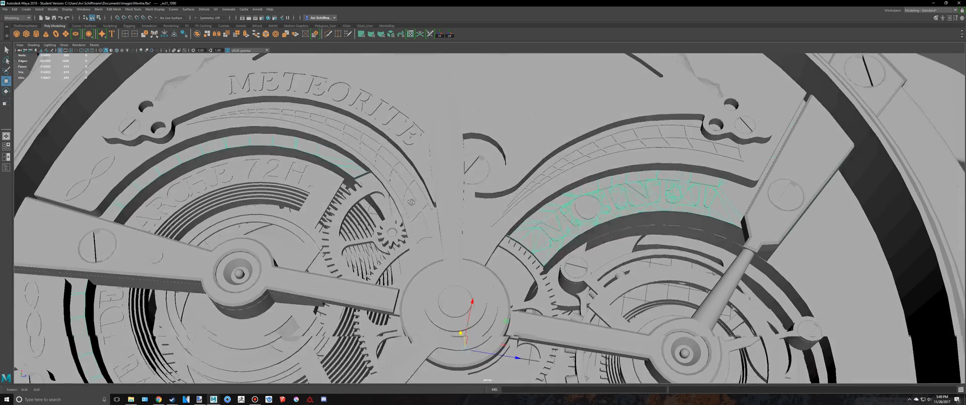
key(alt+Tab)
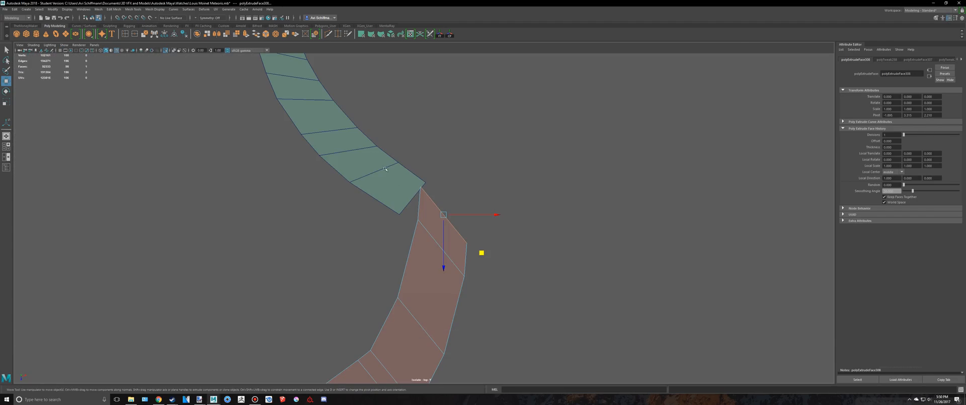
Rotate, move and scale the LOUIS plate's end face to line up with the end edge of the green plate
key(e)
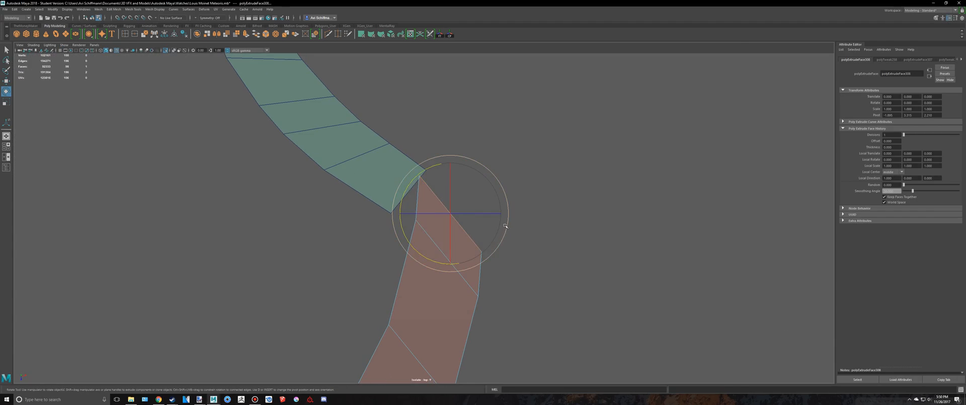
drag(411, 183, 470, 240)
key(w)
middle_drag(488, 251, 442, 225)
key(r)
middle_drag(397, 196, 447, 175)
drag(371, 150, 374, 155)
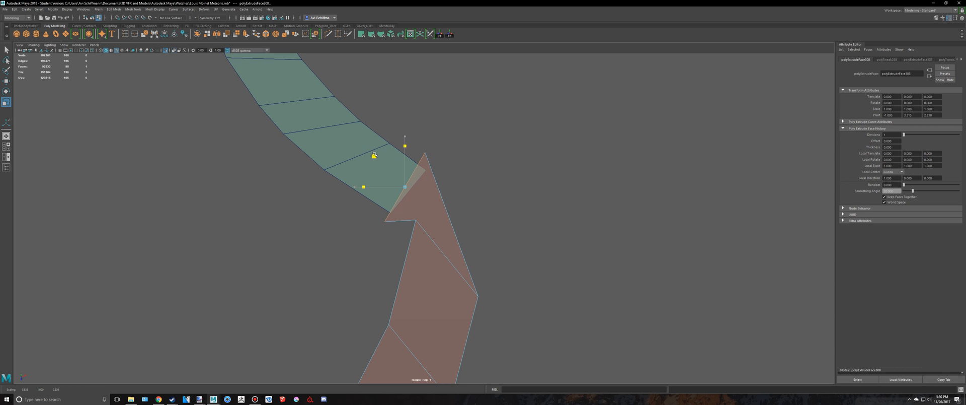
Move the LOUIS plate's corner vertices to even out the last bend and match the green plate's end edge
key(q)
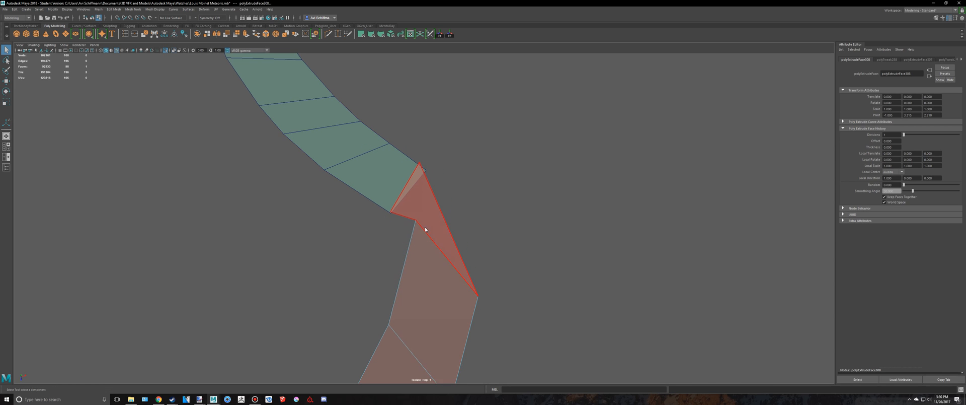
drag(409, 212, 409, 213)
key(w)
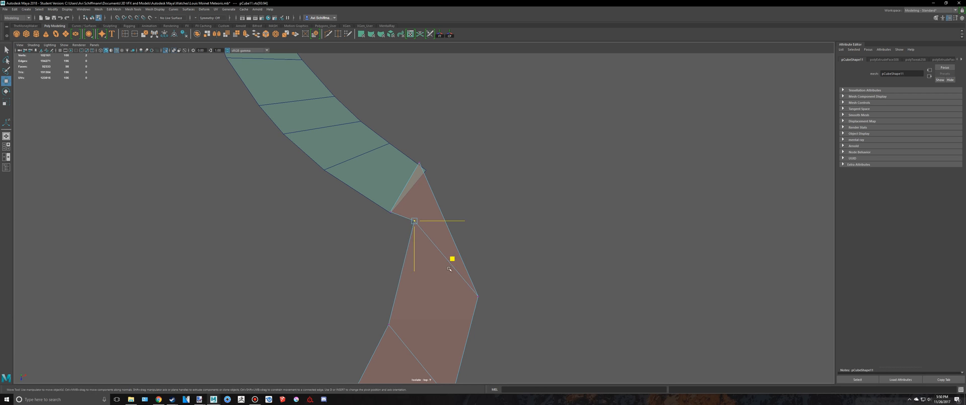
drag(450, 269, 429, 309)
scroll(441, 185, up, 3)
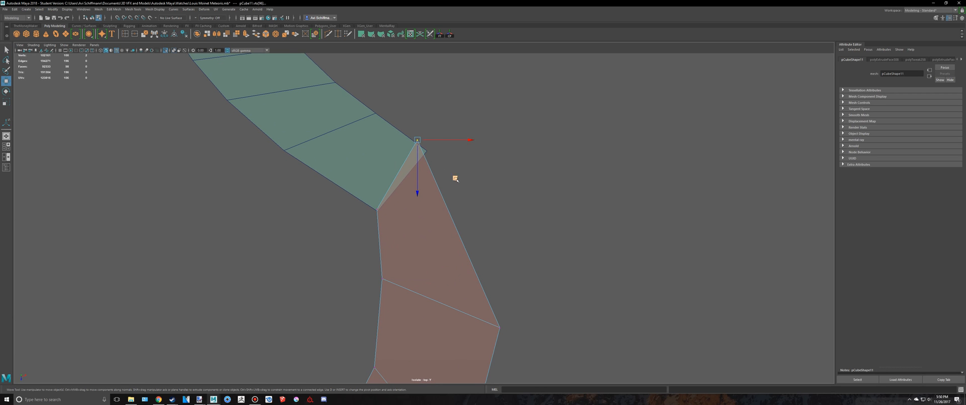
drag(456, 179, 464, 190)
Select both plates and examine their joint from the side in the isolated perspective view
right_drag(402, 214, 423, 207)
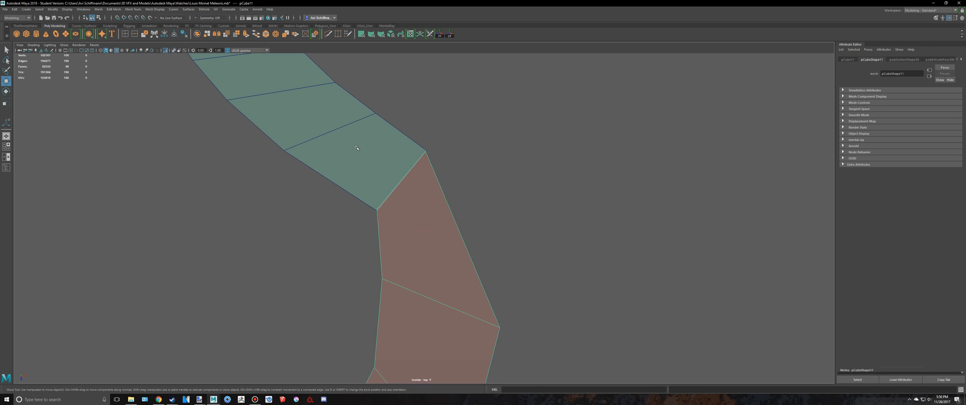
shift+click(422, 215)
scroll(421, 201, down, 10)
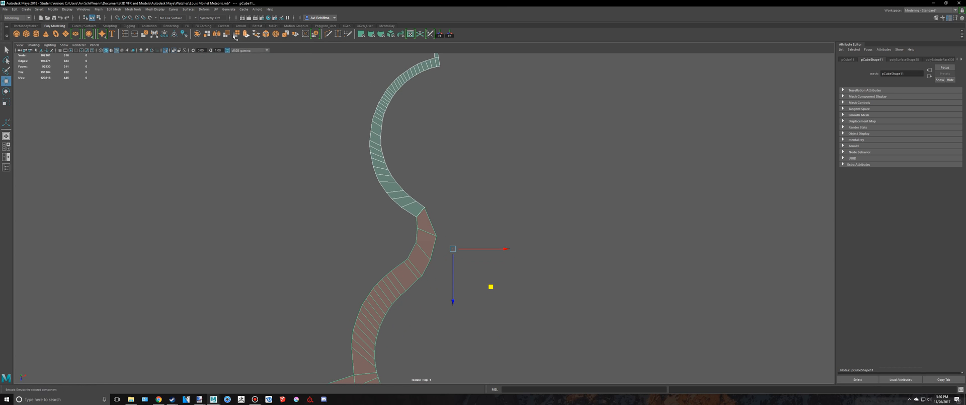
scroll(442, 182, up, 3)
scroll(453, 176, down, 1)
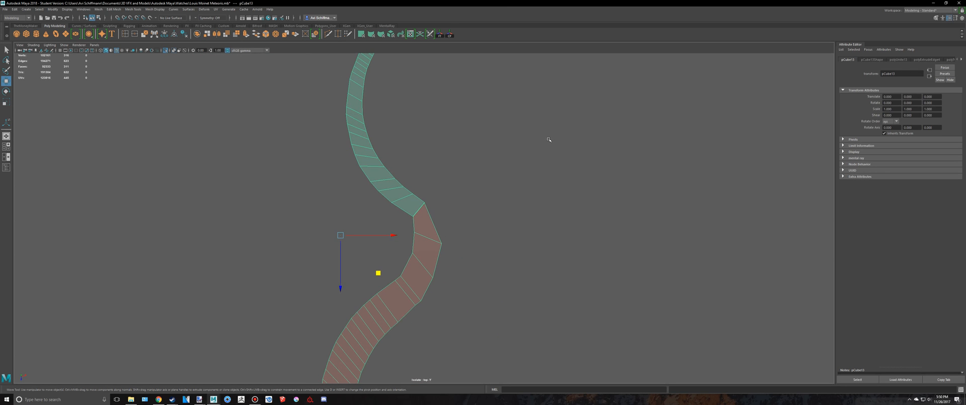
key(space)
key(space)
key(ctrl+1)
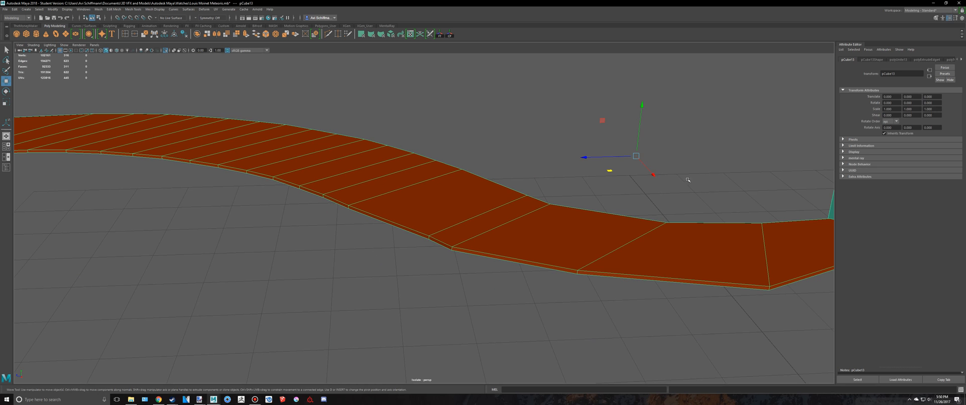
alt+drag(688, 180, 439, 177)
key(q)
right_click(453, 173)
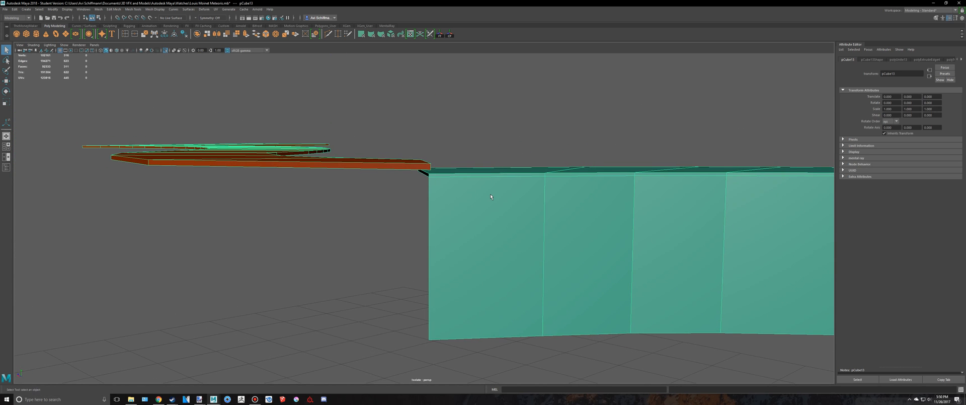
Raise the green curved plate's faces slightly so its top meets the end of the LOUIS plate
key(ctrl+1)
alt+drag(492, 198, 498, 221)
right_drag(477, 209, 477, 215)
key(w)
scroll(601, 206, down, 6)
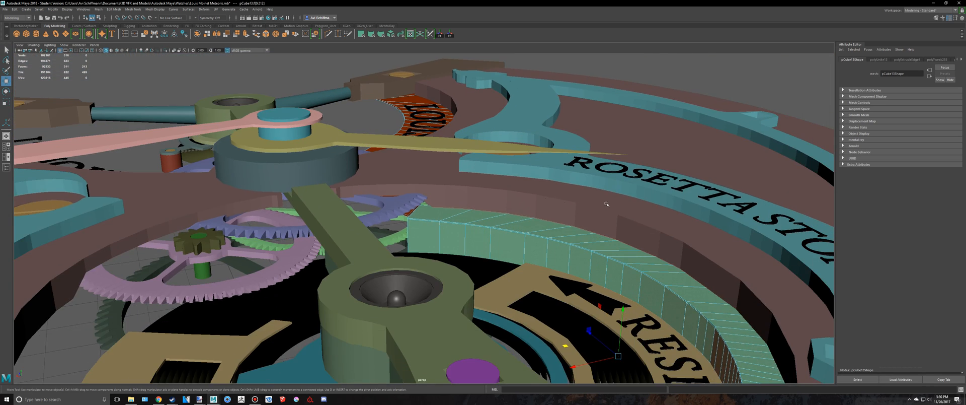
drag(623, 309, 623, 308)
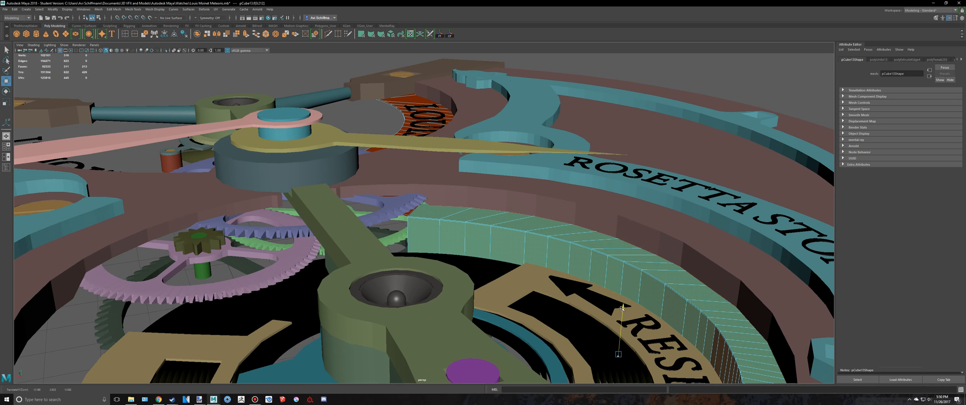
scroll(623, 307, up, 5)
alt+drag(560, 283, 630, 314)
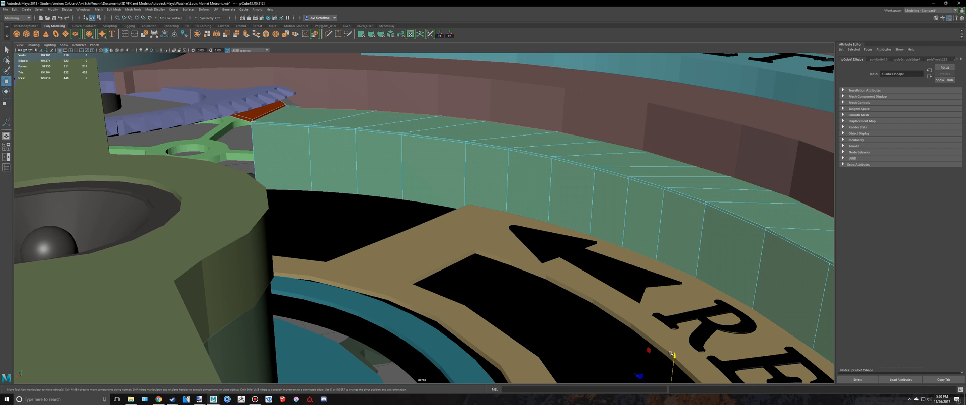
drag(672, 353, 675, 352)
alt+middle_drag(503, 290, 687, 383)
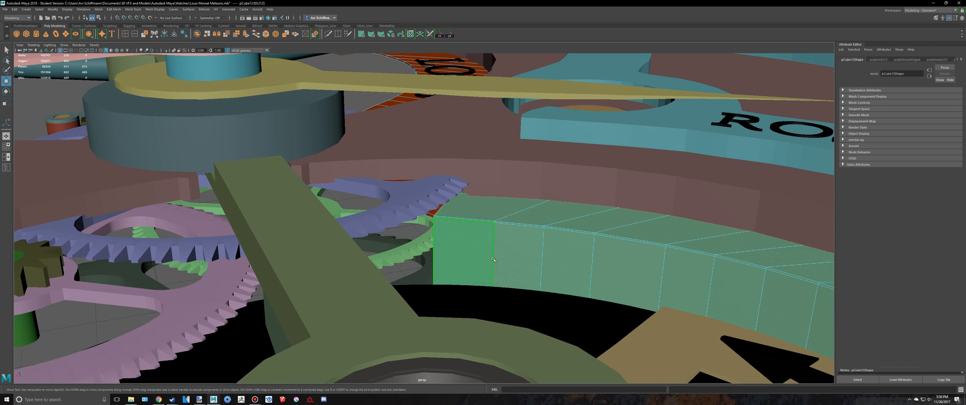
Isolate both plates and snap the LOUIS plate's upper corner vertex at the joint to the green plate's matching corner
right_drag(483, 231, 511, 221)
key(ctrl+1)
scroll(478, 240, up, 8)
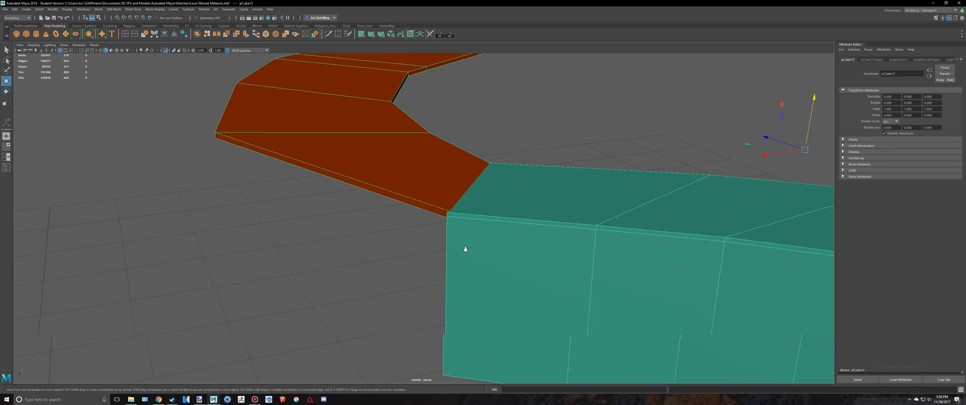
right_drag(524, 198, 494, 197)
scroll(501, 207, up, 2)
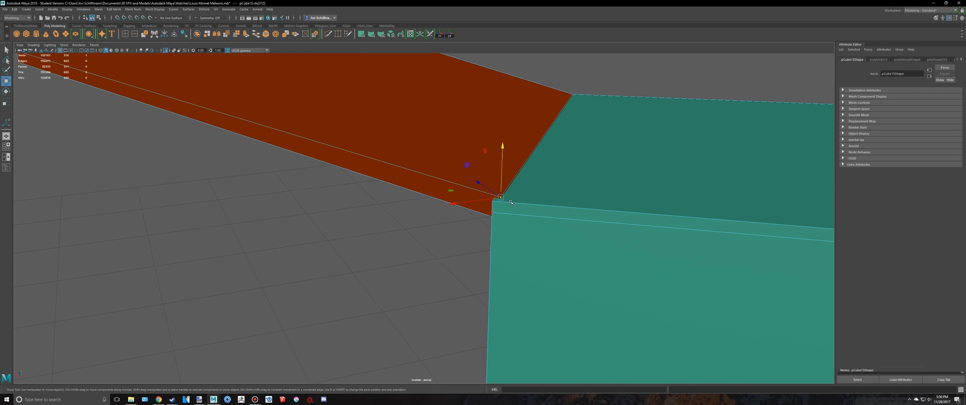
key(v)
drag(502, 197, 498, 200)
alt+drag(487, 227, 554, 192)
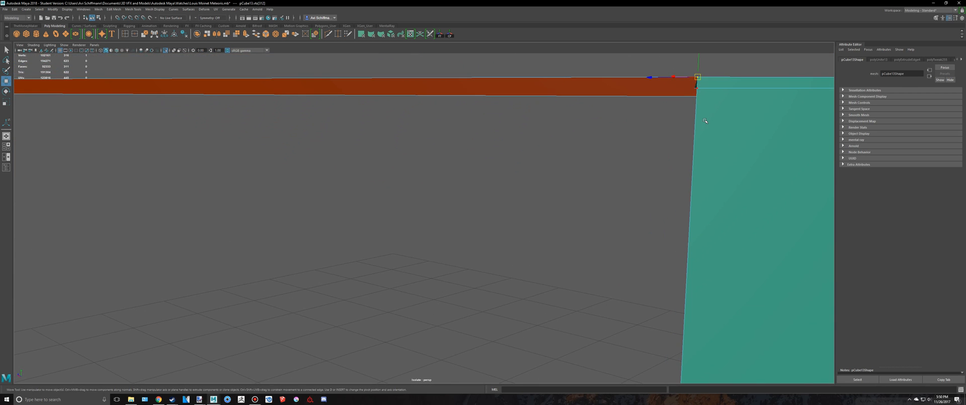
Snap the LOUIS plate's lower corner vertex at the joint to the green plate's underside corner
key(4)
alt+drag(703, 101, 700, 250)
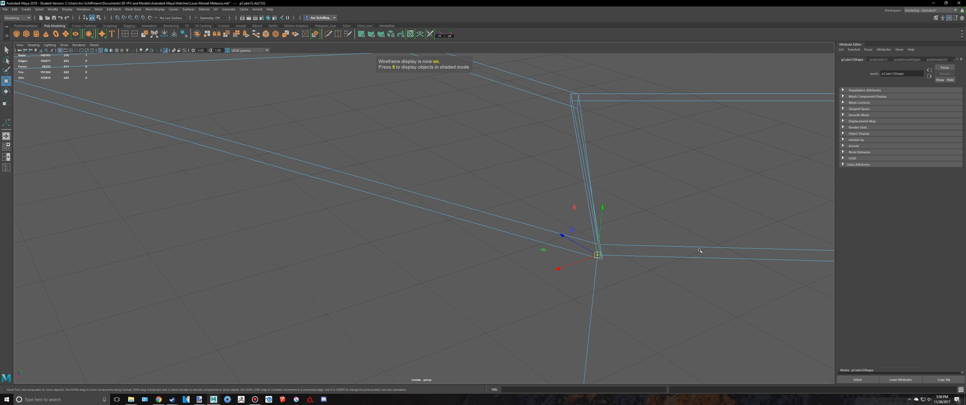
click(604, 260)
key(5)
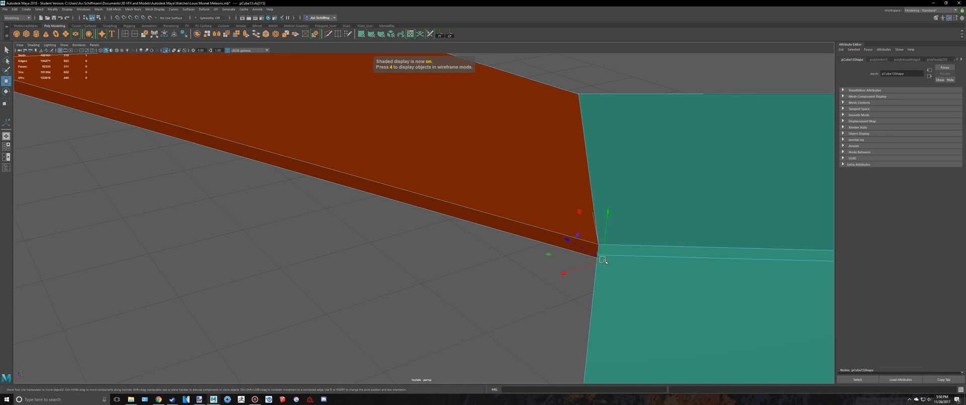
mouse_move(603, 260)
alt+mouse_down()
mouse_move(690, 263)
mouse_move(524, 241)
mouse_move(239, 135)
alt+mouse_up()
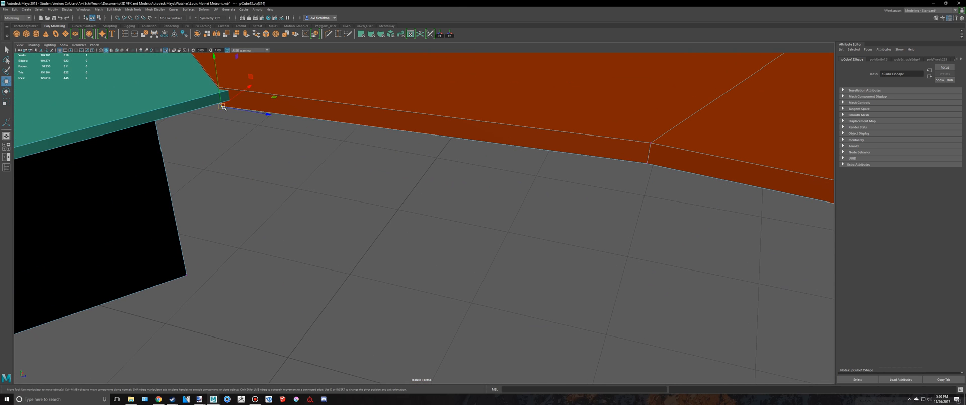
drag(222, 106, 230, 91)
Select the vertices around the joint between both plates and merge them
scroll(399, 229, down, 8)
drag(132, 44, 164, 53)
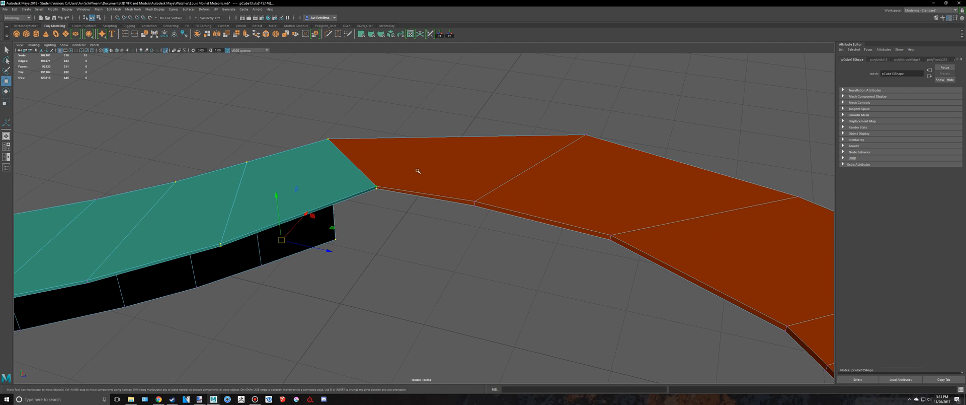
key(g)
Check the joined plates in smooth mesh preview, returning to the unsmoothed display
key(q)
right_drag(377, 174, 401, 163)
key(3)
click(447, 276)
alt+drag(433, 287, 313, 301)
click(457, 237)
key(1)
alt+drag(486, 245, 453, 199)
Switch to the reference scene and compare its curved engraved plates and their side walls with the joined plates
key(alt+Tab)
scroll(574, 250, up, 4)
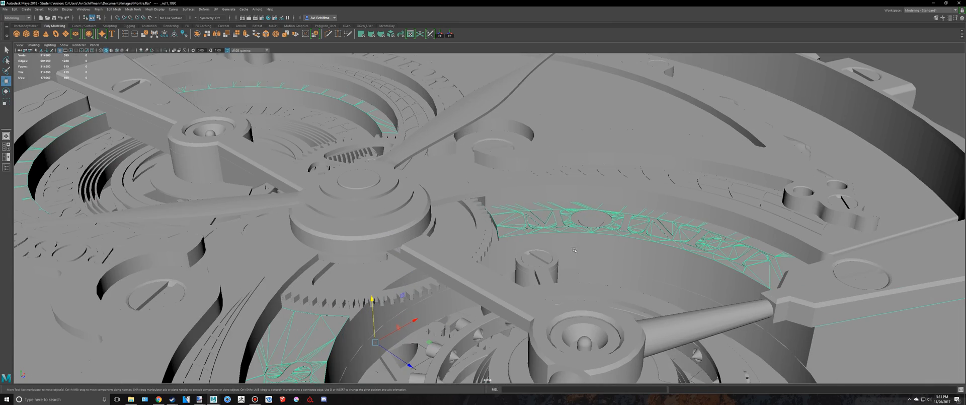
click(570, 244)
shift+click(507, 224)
key(alt+Tab)
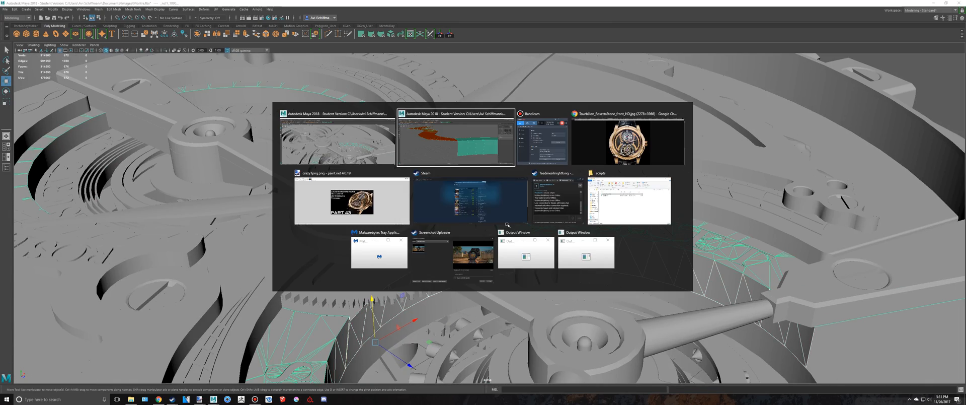
scroll(446, 214, down, 6)
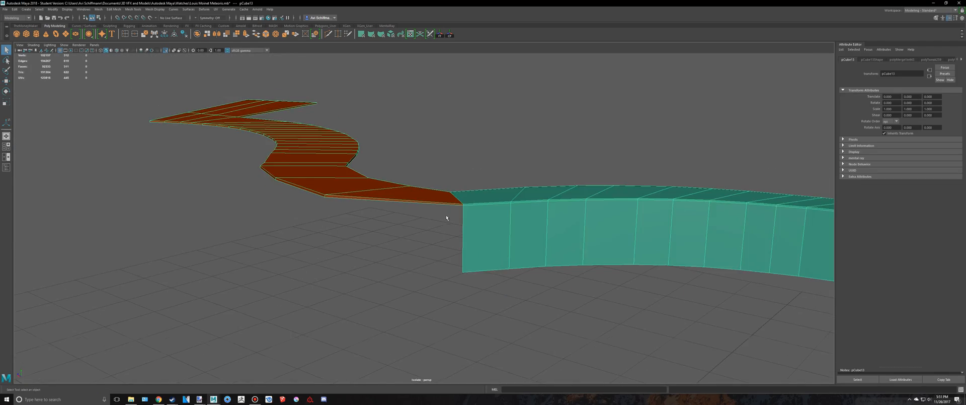
alt+drag(446, 214, 385, 267)
key(alt+Tab)
alt+middle_drag(454, 217, 579, 160)
scroll(579, 160, down, 5)
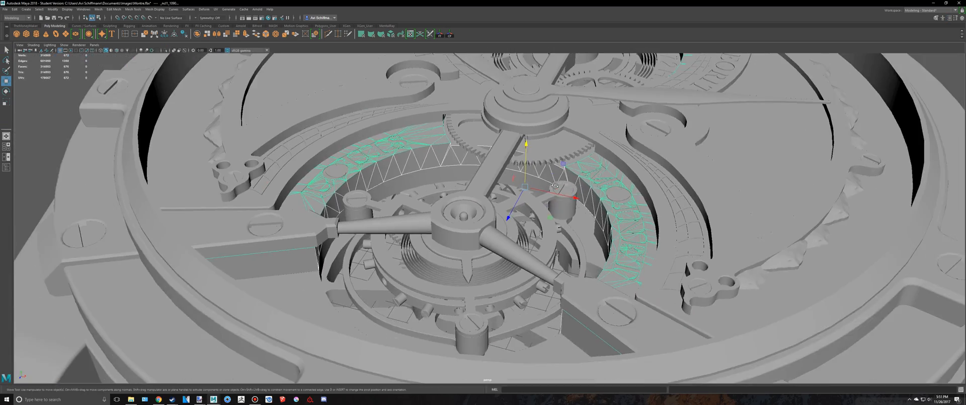
alt+drag(574, 173, 534, 186)
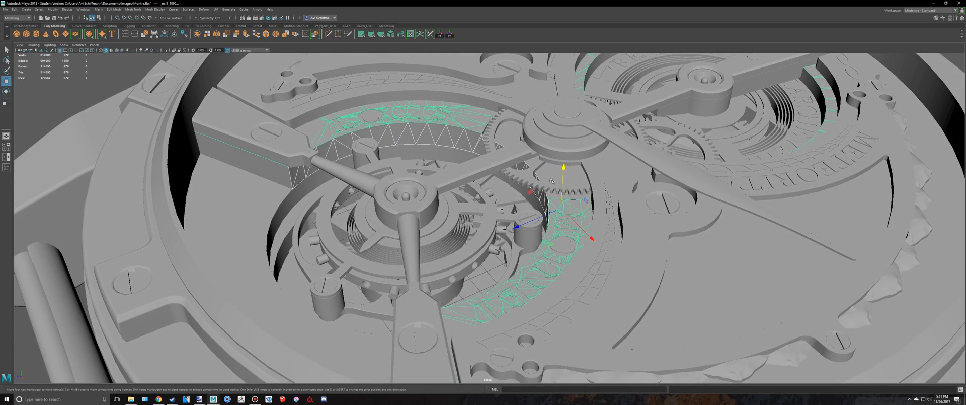
alt+middle_drag(552, 181, 538, 217)
alt+drag(538, 217, 620, 222)
key(alt+Tab)
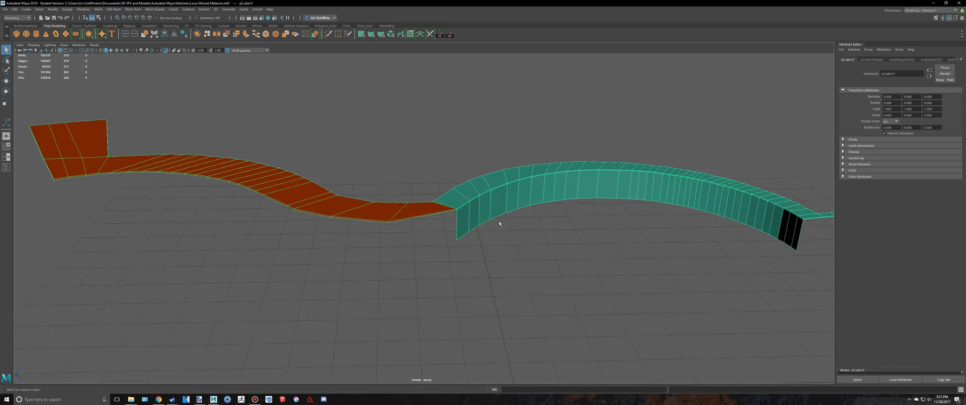
Extrude the LOUIS plate's lower border edges along the curve and move them down to form a side wall
scroll(437, 226, up, 4)
right_drag(430, 210, 432, 198)
click(436, 211)
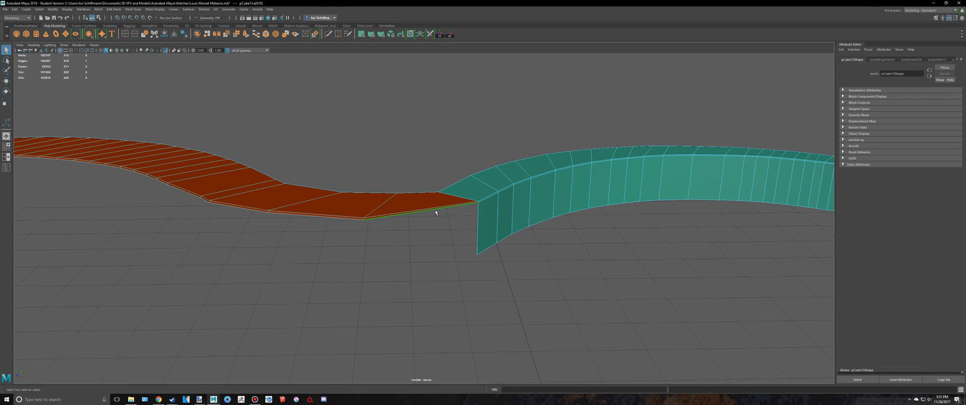
alt+drag(268, 253, 272, 201)
scroll(624, 192, up, 3)
key(ctrl+e)
alt+drag(670, 200, 516, 192)
scroll(515, 191, down, 3)
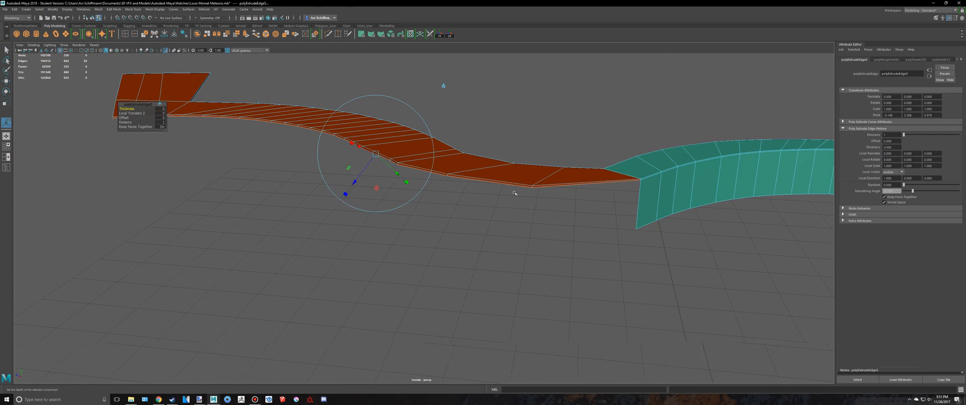
key(w)
scroll(309, 75, up, 2)
drag(306, 76, 312, 131)
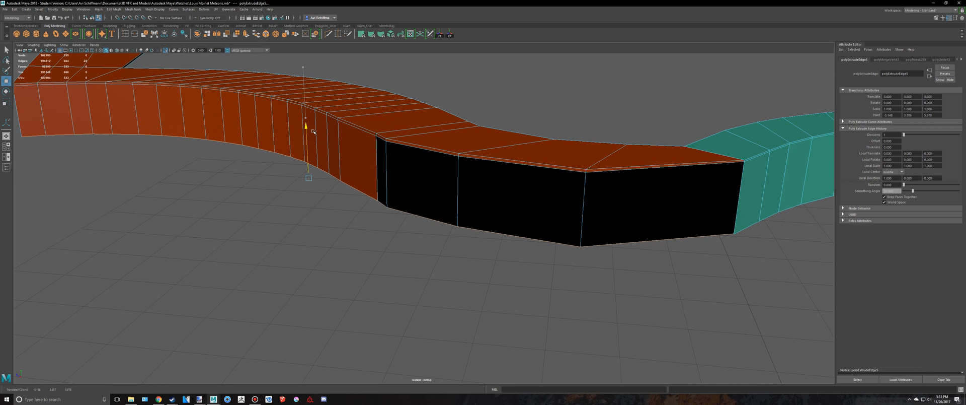
Fine-tune the depth of the extruded LOUIS wall to match the green plate's wall at the joint
alt+drag(568, 220, 194, 108)
alt+middle_drag(119, 85, 134, 89)
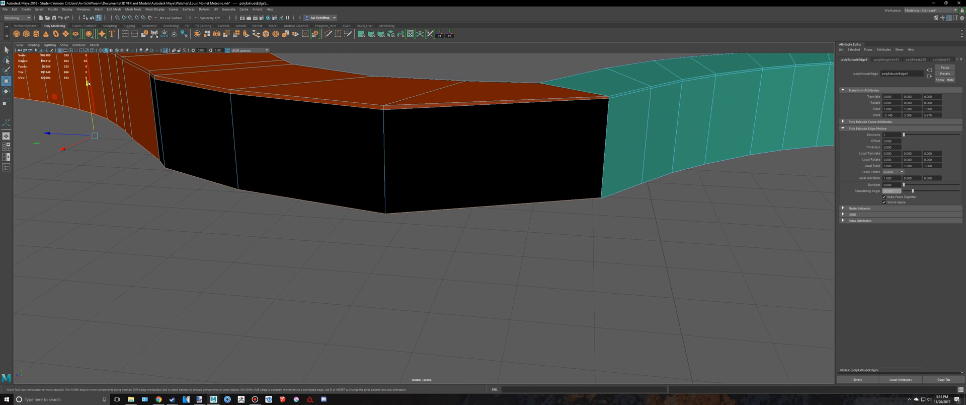
drag(88, 82, 90, 83)
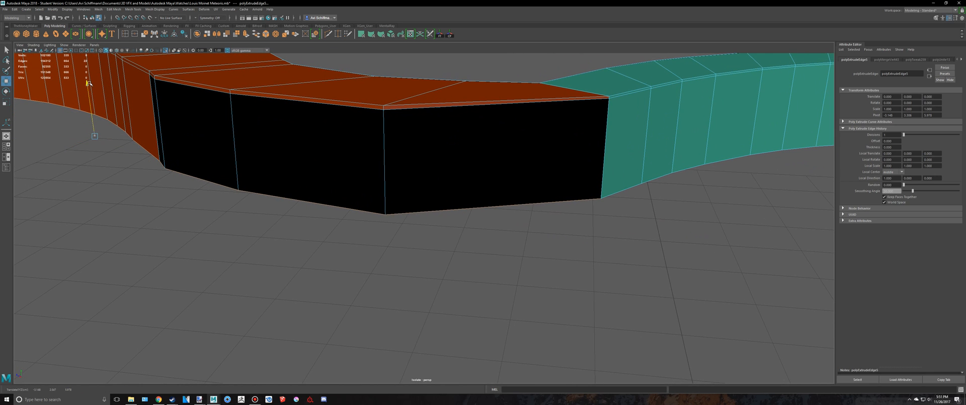
Reverse the normals of the black side-wall faces on the LOUIS plate near the joint
right_drag(272, 125, 273, 142)
click(459, 165)
shift+click(326, 159)
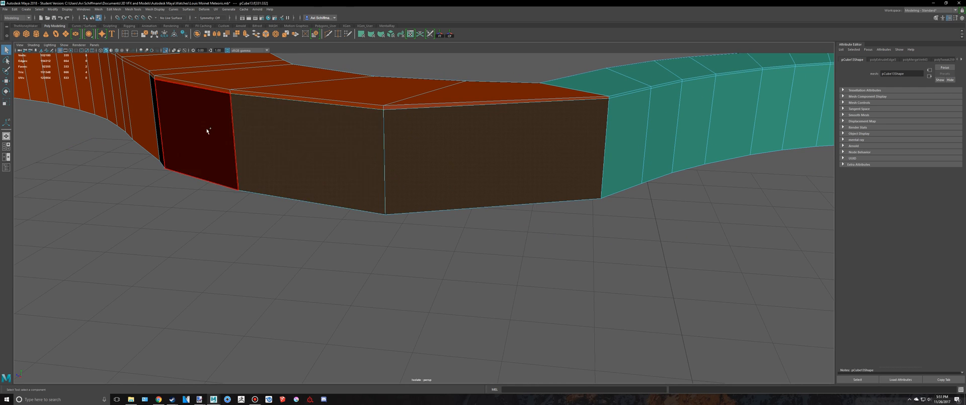
shift+click(207, 131)
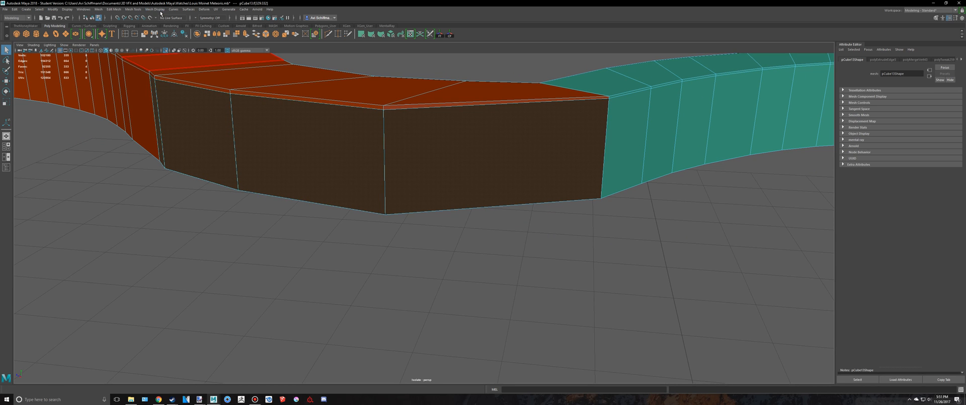
click(155, 9)
click(168, 35)
scroll(338, 149, down, 5)
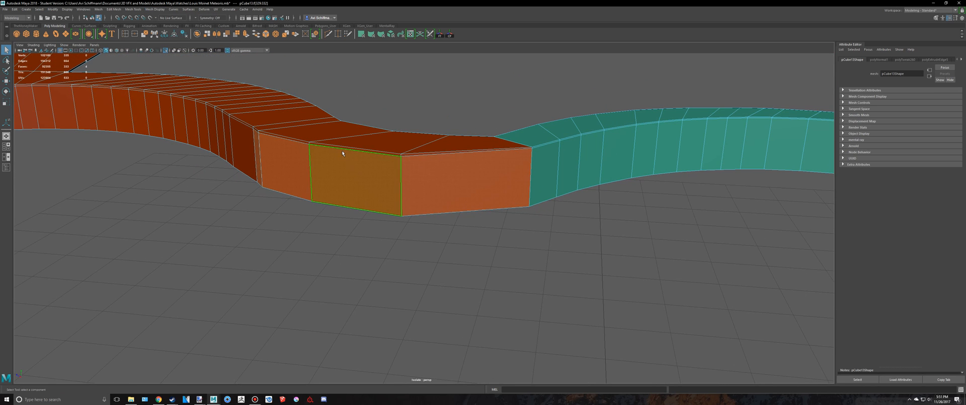
right_drag(343, 151, 379, 145)
click(406, 273)
scroll(405, 274, down, 5)
alt+drag(406, 273, 441, 284)
scroll(468, 242, up, 6)
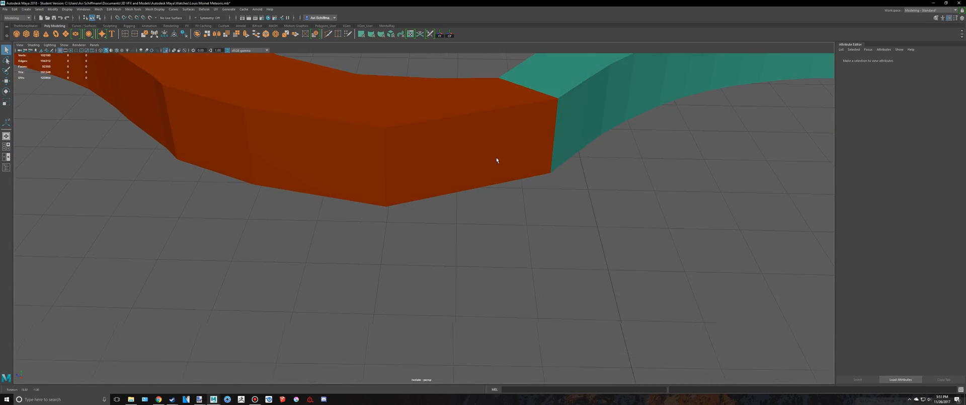
Merge the vertices at the lower corner where the two side walls meet
click(503, 166)
right_drag(575, 181, 553, 180)
alt+drag(589, 272, 640, 188)
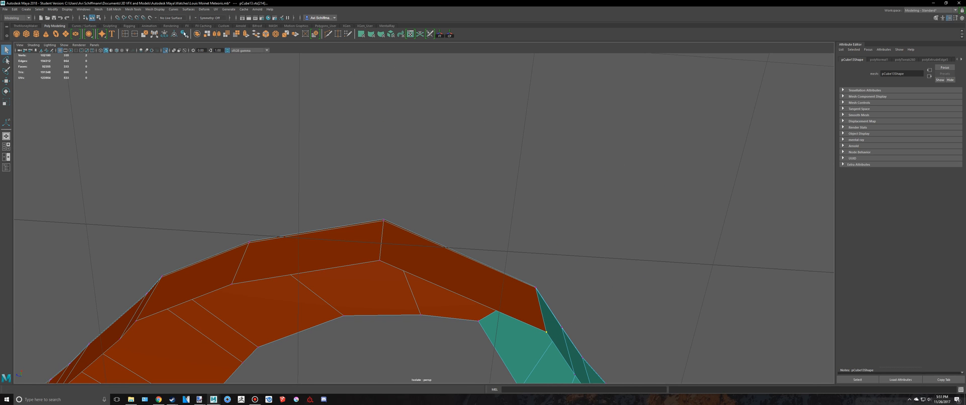
scroll(442, 227, down, 5)
alt+drag(466, 182, 489, 222)
key(q)
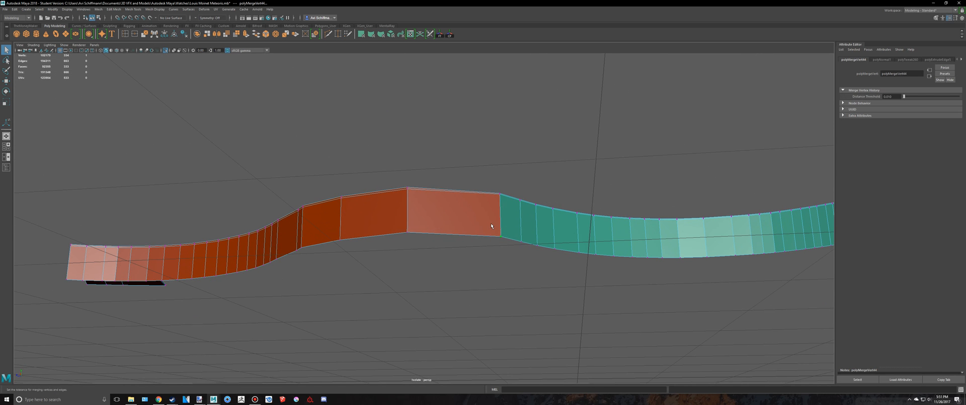
Check the walled plates in smooth mesh preview, then examine them within the complete dial
right_drag(491, 223, 514, 213)
key(3)
click(535, 285)
alt+drag(535, 284, 503, 260)
click(417, 195)
key(1)
scroll(451, 221, down, 5)
key(ctrl+1)
scroll(508, 263, down, 4)
scroll(517, 231, up, 5)
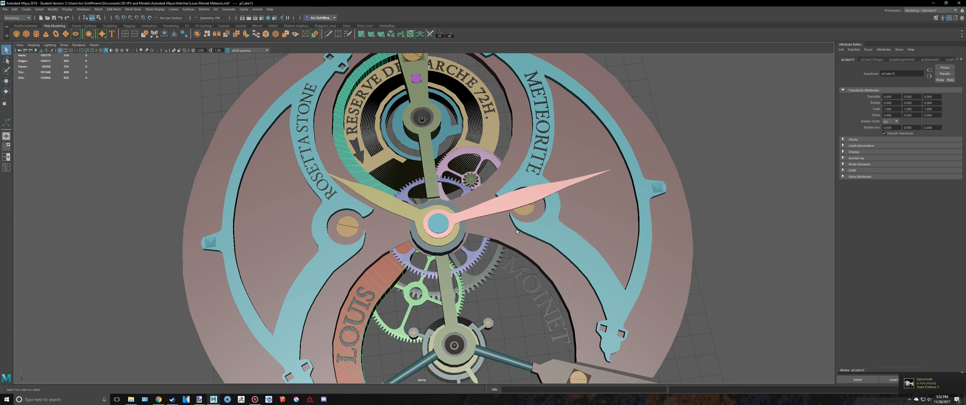
scroll(532, 145, up, 5)
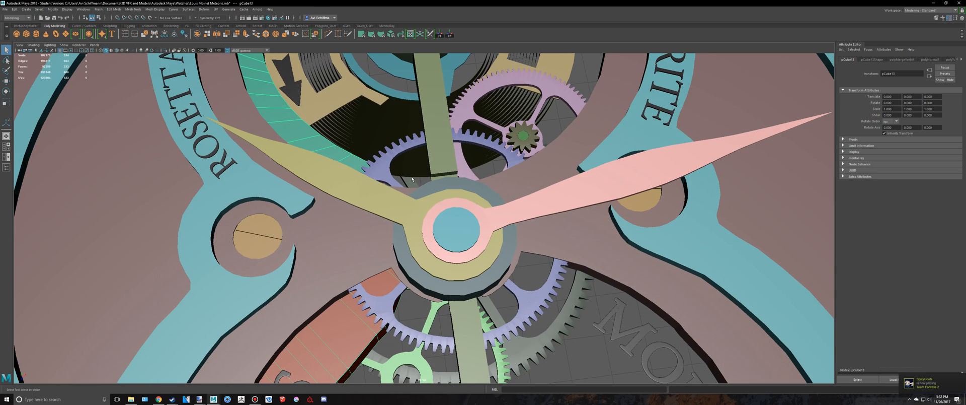
Shift the vertices along the outer edge of the section linking the green and LOUIS plates away from the dial's centre in the top view
key(space)
key(space)
scroll(361, 159, up, 2)
key(ctrl+1)
scroll(421, 171, up, 5)
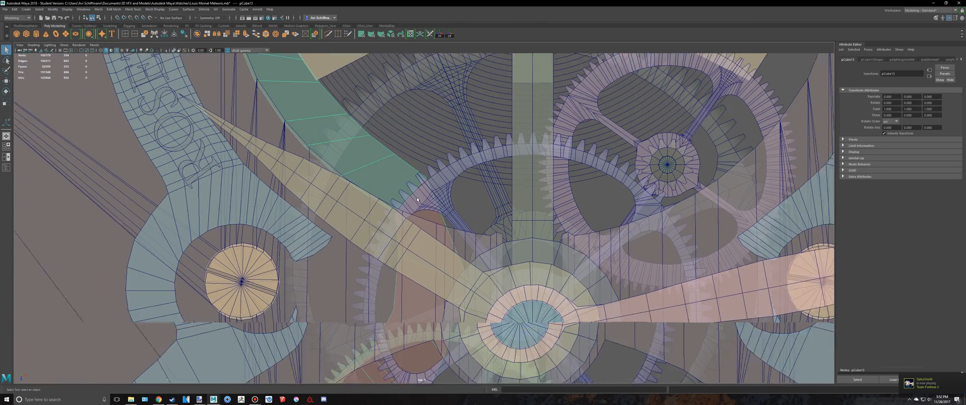
right_drag(389, 168, 364, 166)
drag(378, 200, 414, 225)
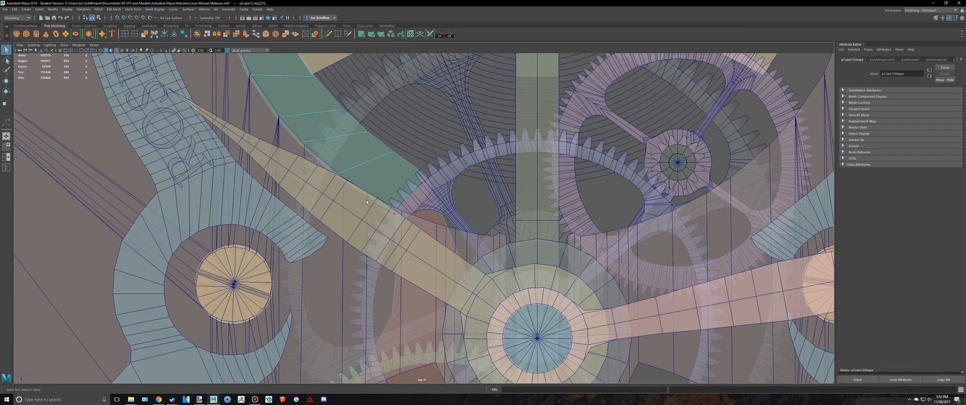
alt+middle_drag(366, 202, 402, 151)
key(w)
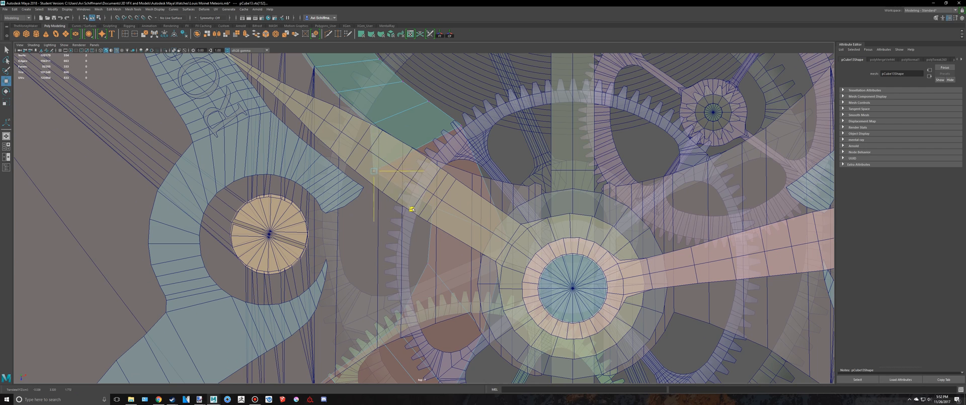
key(ctrl+z)
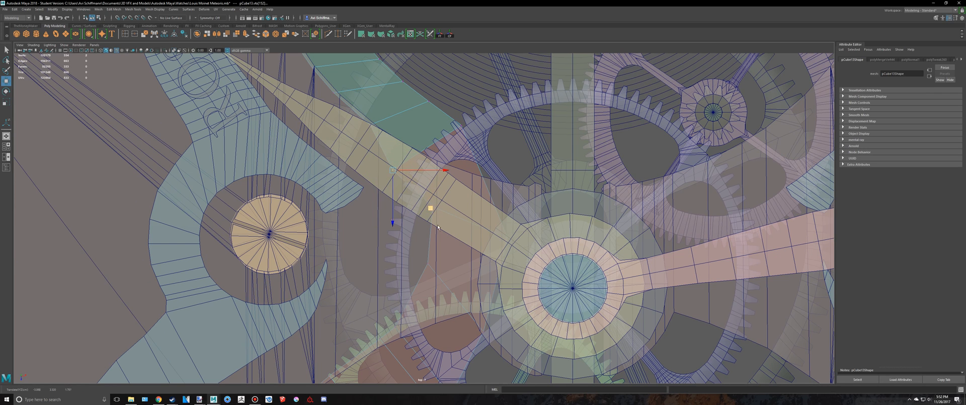
key(w)
drag(439, 219, 444, 237)
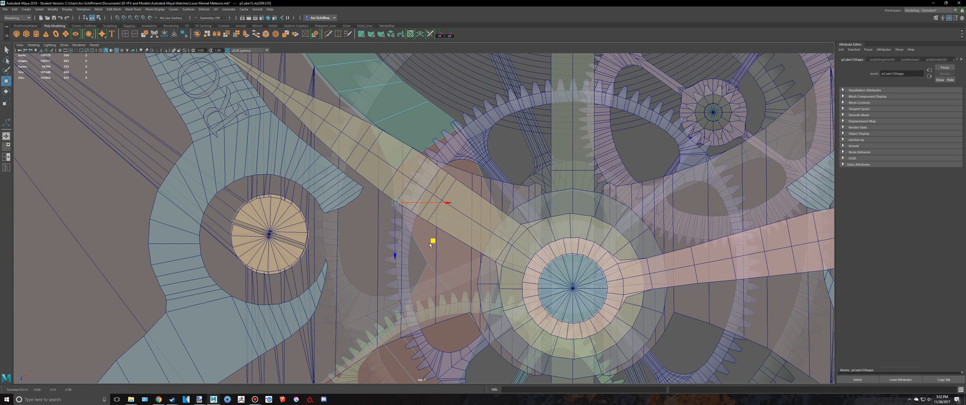
drag(384, 247, 383, 246)
key(w)
drag(465, 299, 449, 293)
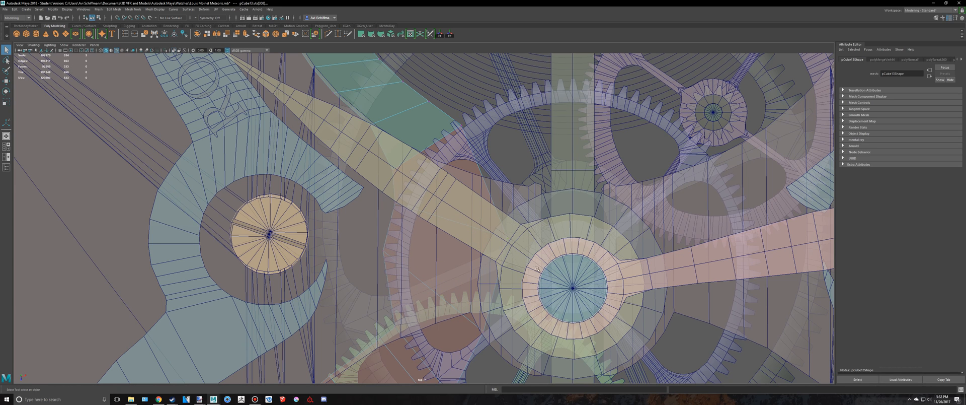
Pull the linking section's inner-edge vertices and the LOUIS plate's adjoining inner corner away from the central hub to narrow the section
key(w)
drag(543, 278, 461, 256)
alt+middle_drag(461, 256, 469, 127)
scroll(513, 217, up, 3)
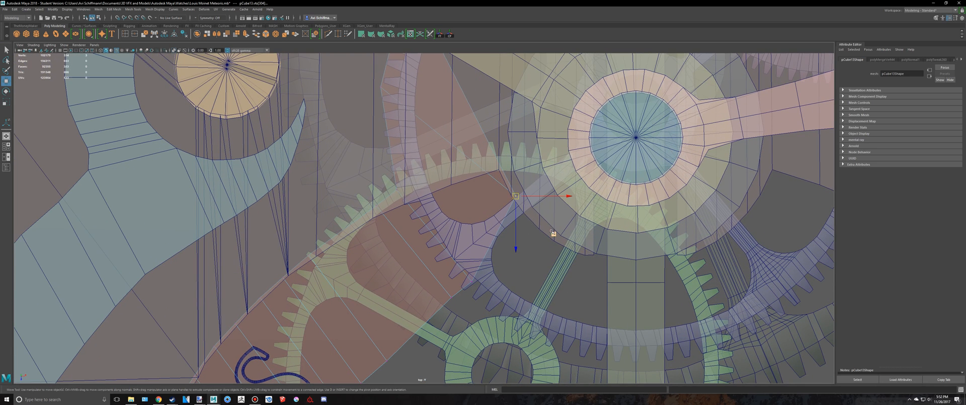
drag(553, 233, 480, 247)
click(410, 205)
key(w)
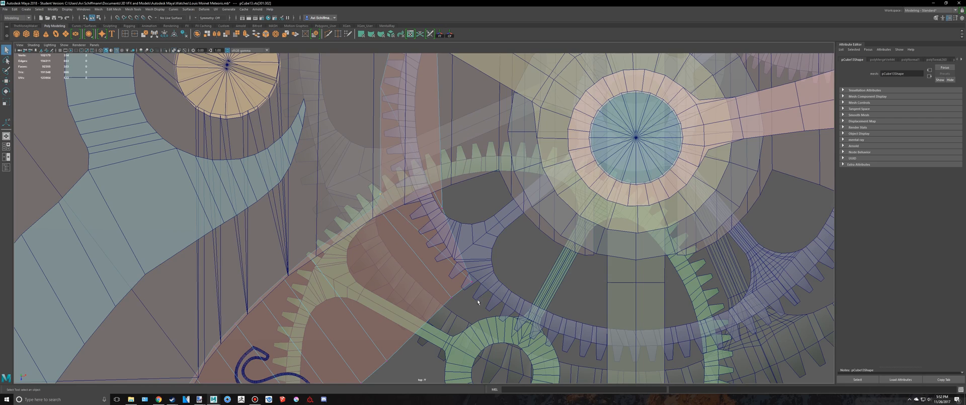
drag(483, 282, 462, 271)
key(w)
drag(509, 317, 477, 310)
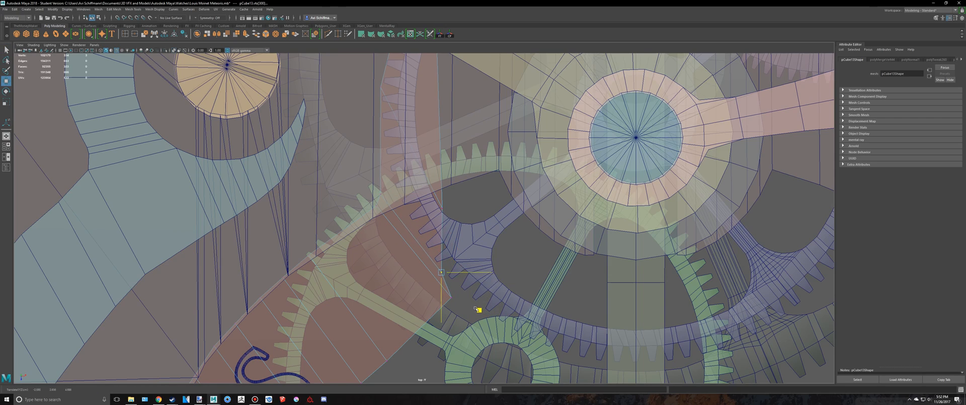
Move the inner vertex just above the LOUIS plate's upper end farther outward under the brown base plate
key(space)
key(space)
alt+drag(568, 180, 592, 178)
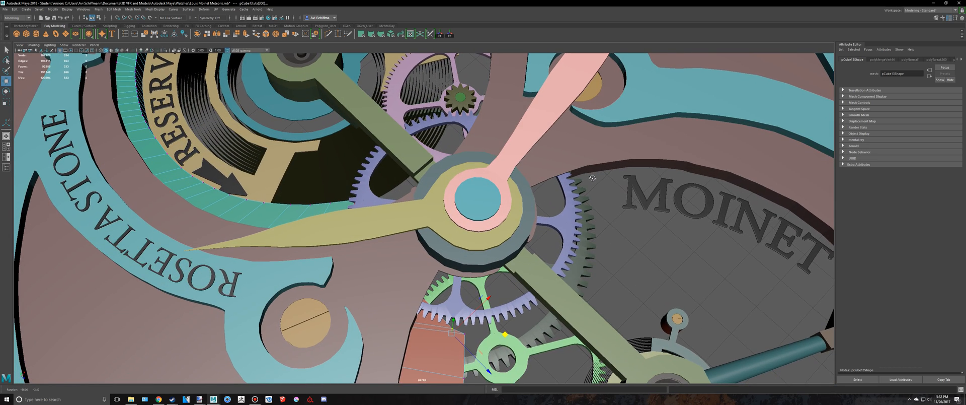
key(space)
key(space)
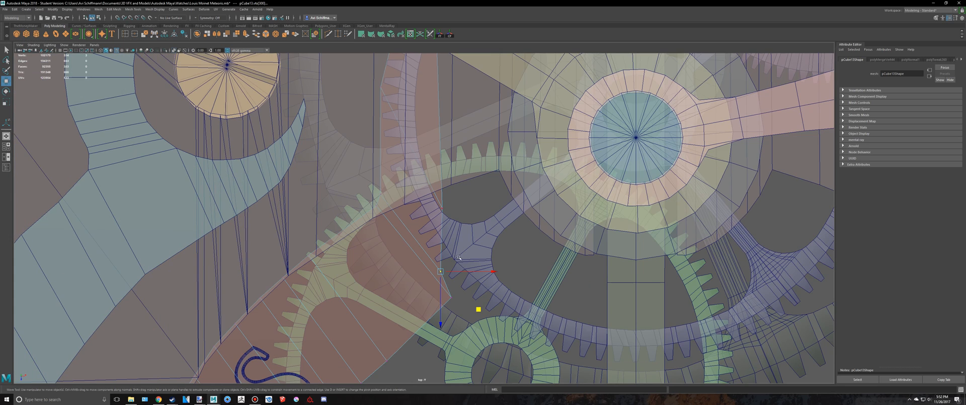
drag(422, 175, 421, 174)
drag(480, 245, 436, 241)
Compare the linking section with the grey reference model in the other Maya window and examine it in perspective
key(alt+Tab)
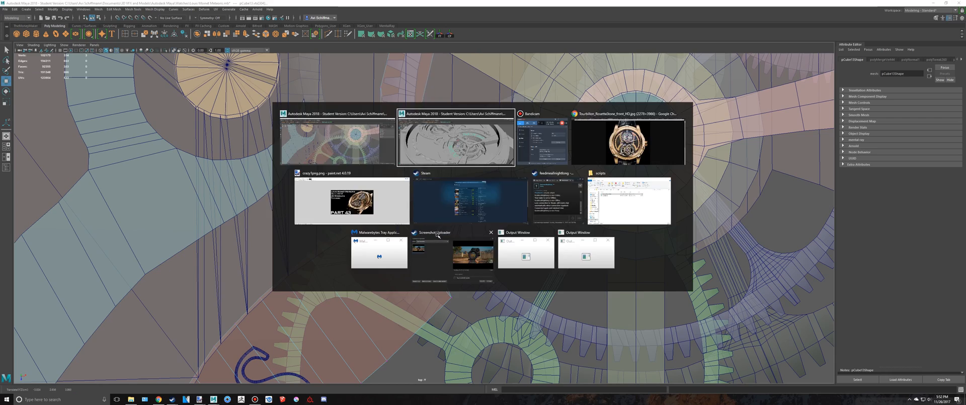
key(alt+Tab)
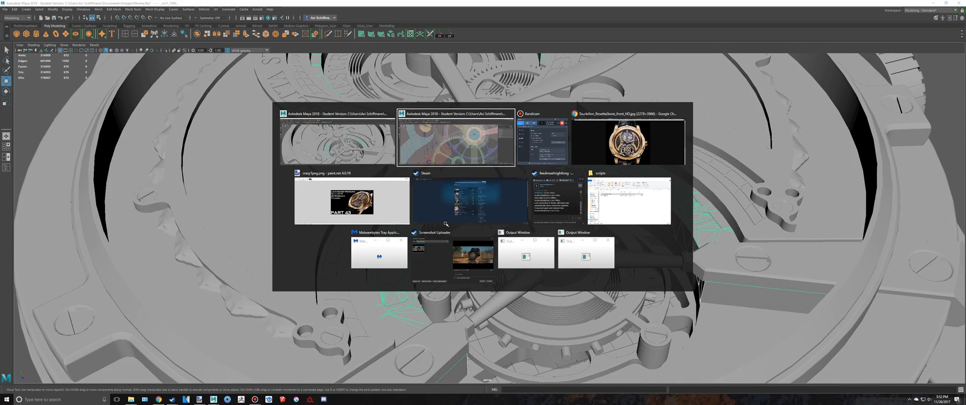
key(space)
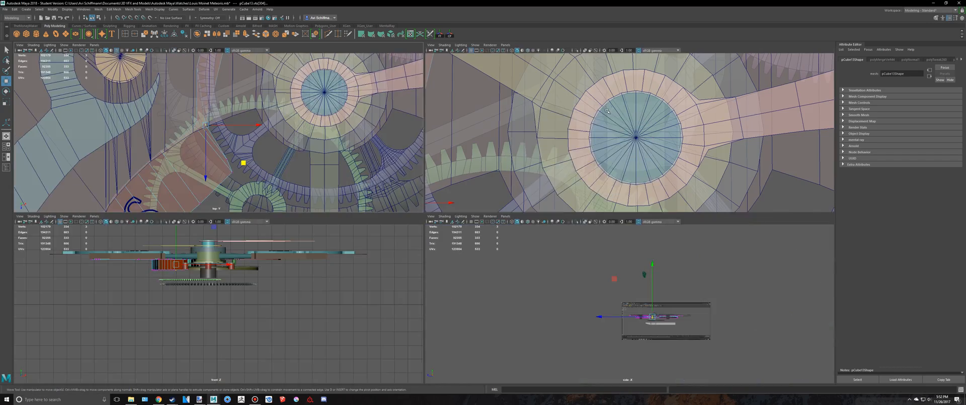
key(space)
alt+drag(589, 112, 557, 98)
key(space)
key(space)
Refine the positions of the vertices where the linking section meets the upper end of the LOUIS plate
scroll(398, 237, up, 5)
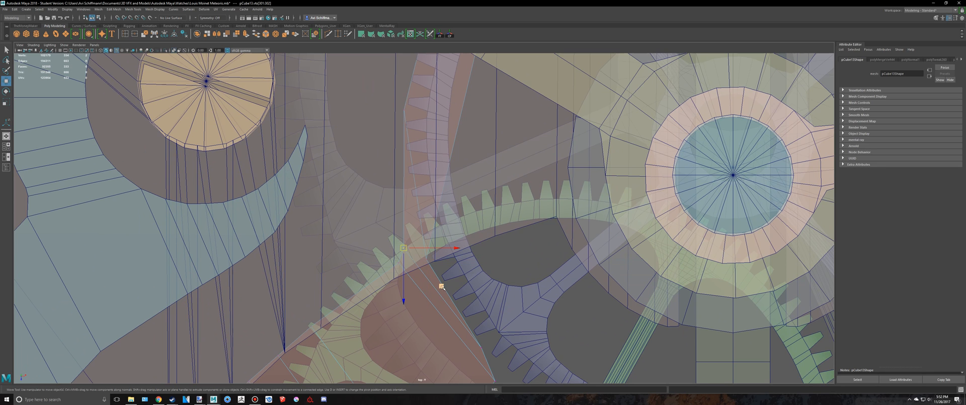
middle_drag(442, 287, 420, 256)
drag(408, 273, 410, 276)
key(w)
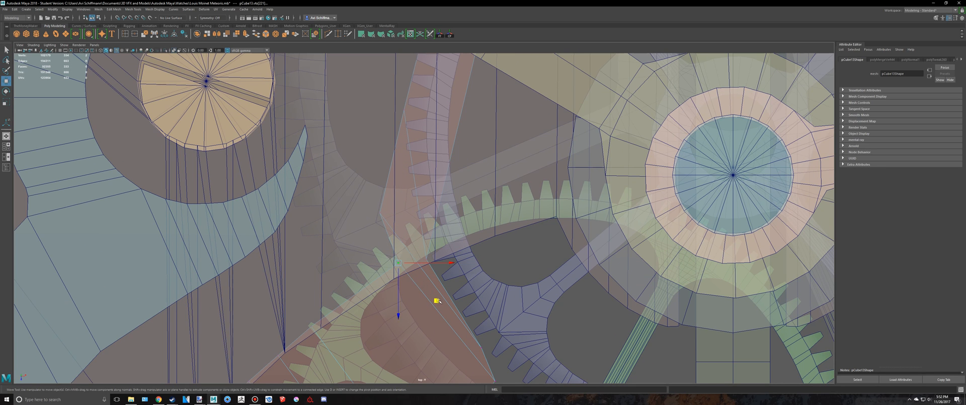
middle_drag(432, 300, 426, 297)
alt+middle_drag(444, 196, 415, 333)
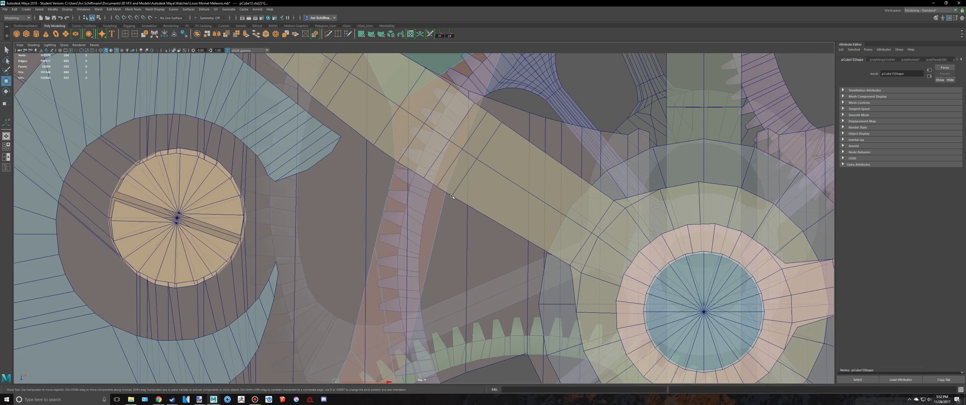
Move the inner vertex of the linking section beneath the yellow hand outward to even out the section's width
alt+right_drag(391, 166, 336, 171)
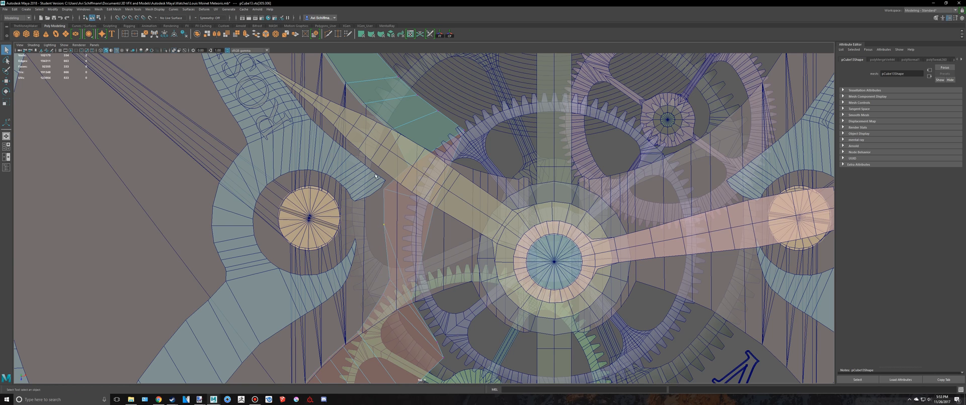
drag(375, 175, 415, 220)
key(w)
scroll(453, 219, up, 2)
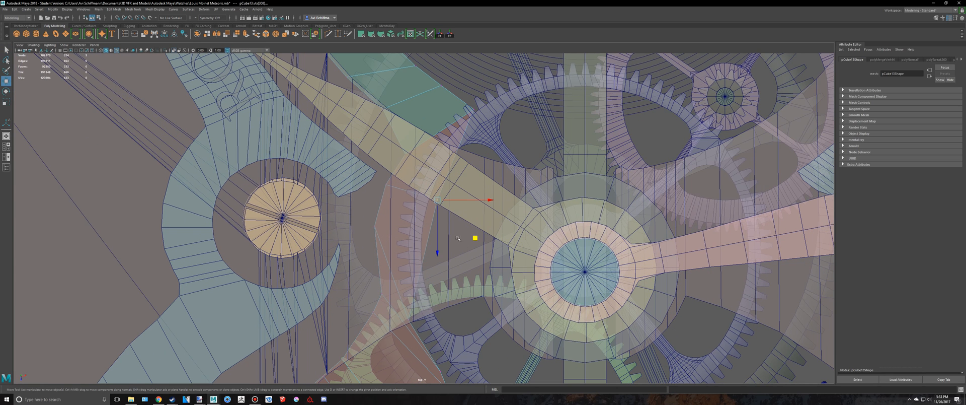
middle_drag(475, 238, 454, 222)
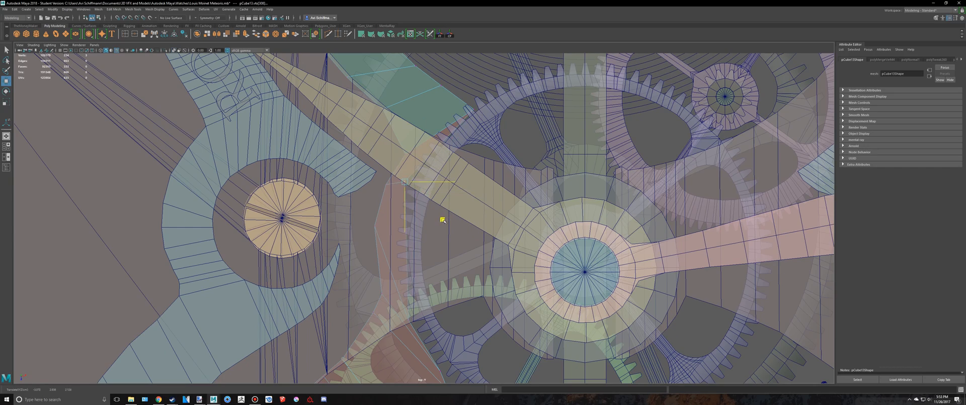
alt+middle_drag(458, 256, 468, 212)
key(q)
Check the LOUIS plate's end in perspective, adjust its upper corner vertices in the top view, and return to object mode
key(space)
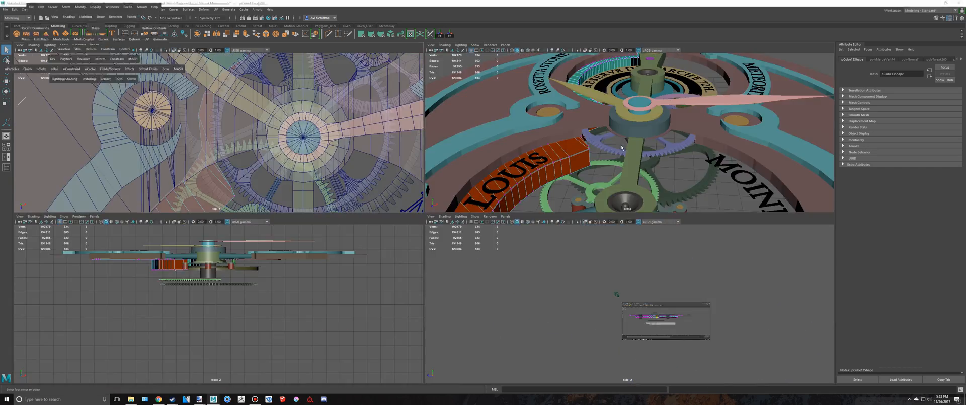
key(space)
alt+drag(572, 136, 574, 169)
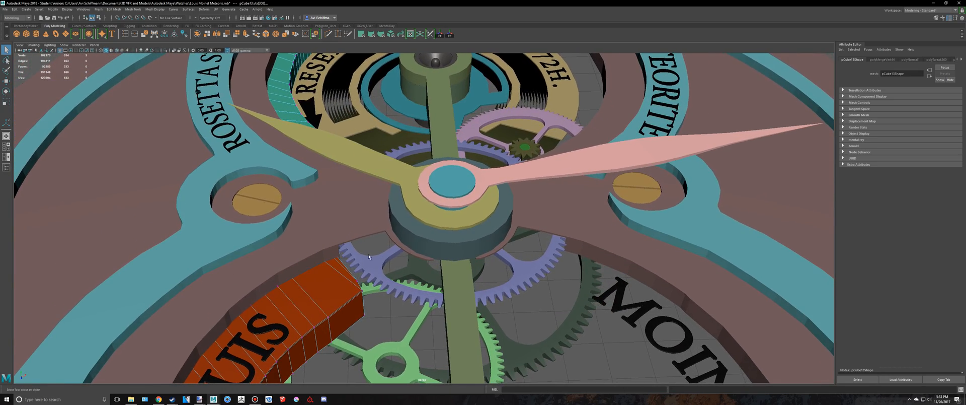
key(space)
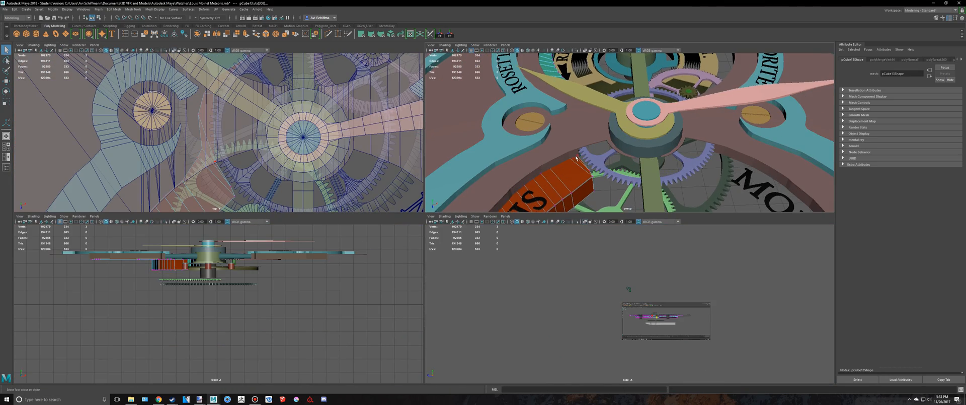
scroll(290, 155, up, 4)
drag(206, 177, 219, 191)
alt+middle_drag(220, 191, 222, 157)
key(w)
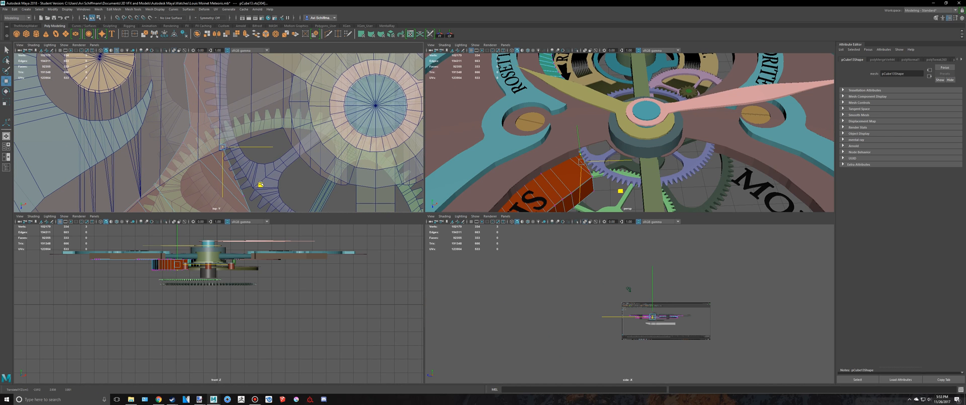
right_drag(208, 157, 236, 137)
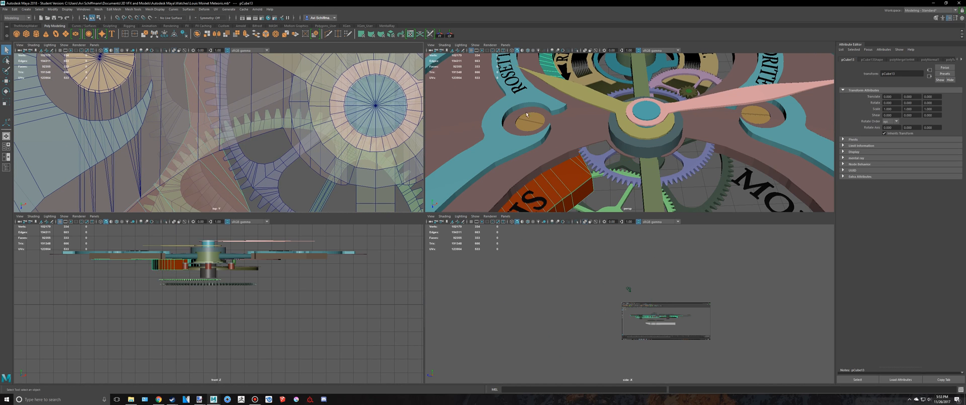
Examine the complete dial from several angles and compare its plates and gears with the grey reference model
key(space)
scroll(675, 109, down, 6)
click(681, 110)
alt+drag(682, 110, 573, 155)
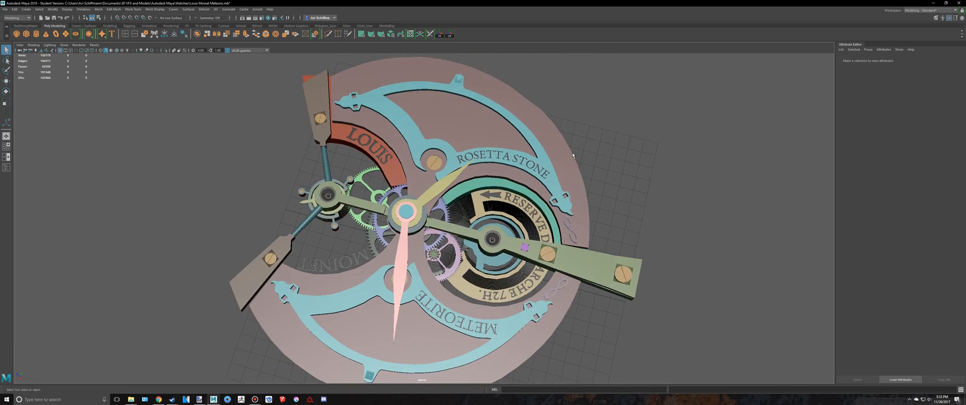
alt+drag(624, 203, 567, 229)
key(alt+Tab)
key(alt+Tab)
scroll(567, 217, down, 5)
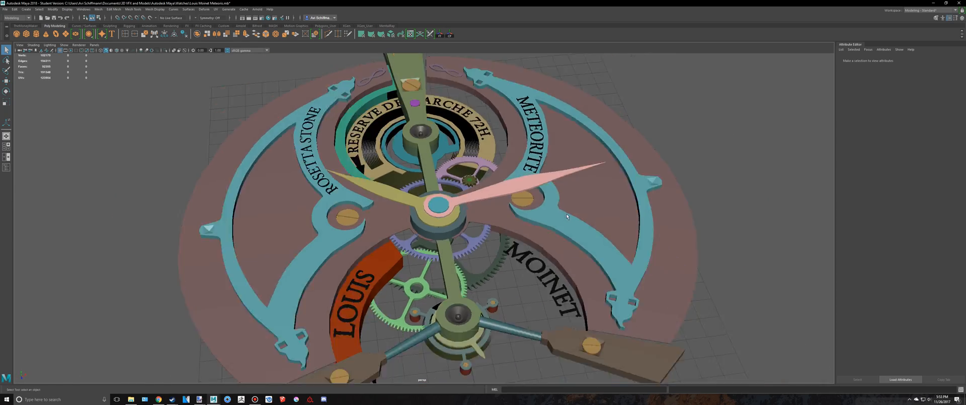
alt+drag(565, 204, 498, 221)
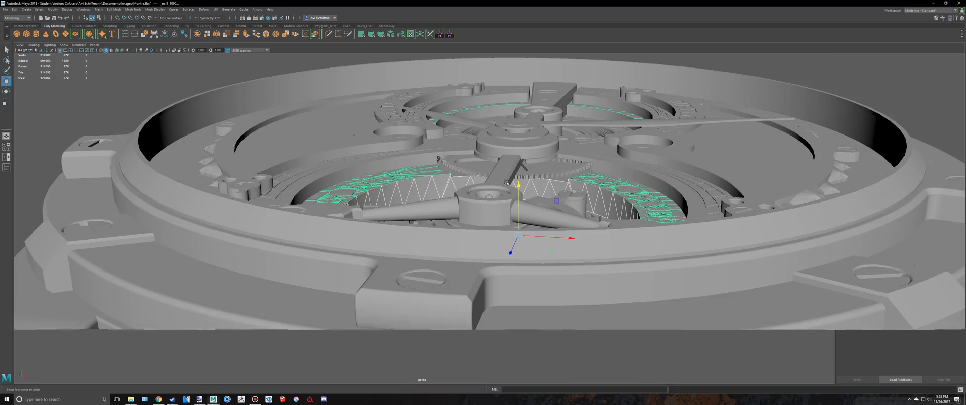
alt+drag(491, 202, 460, 180)
scroll(490, 200, up, 5)
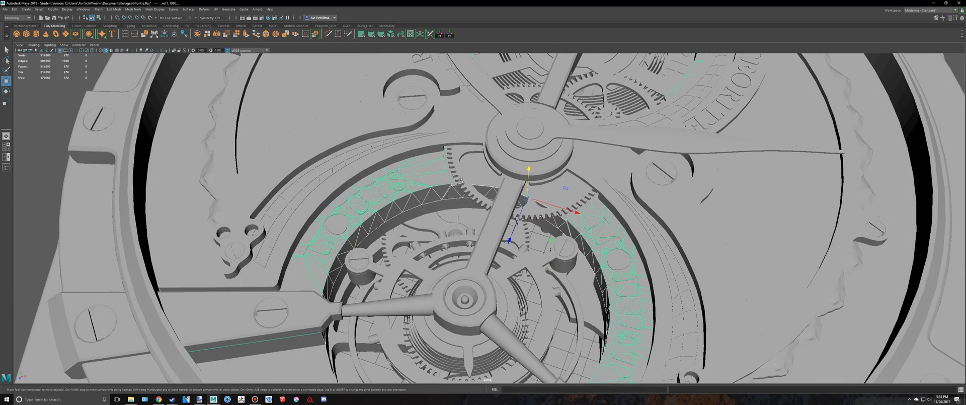
click(472, 175)
scroll(471, 175, down, 5)
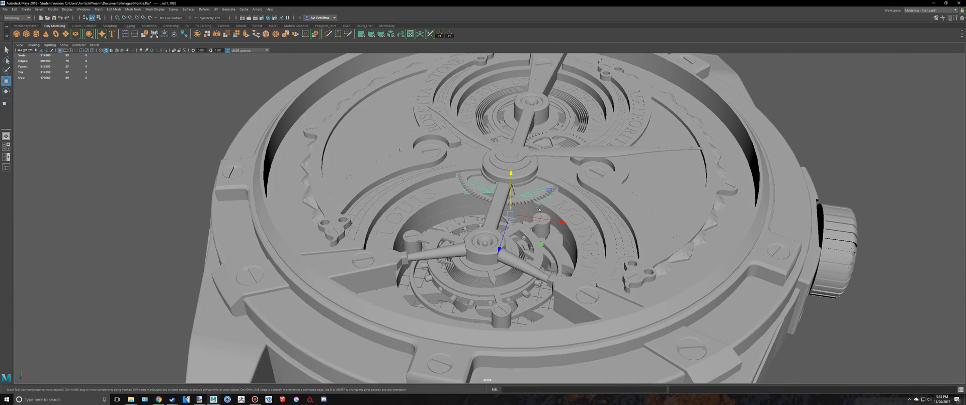
key(alt+Tab)
Select the joined LOUIS and green plate and move its pivot to the dial's centre in the top view
alt+drag(405, 179, 382, 239)
click(381, 237)
key(space)
drag(323, 177, 289, 145)
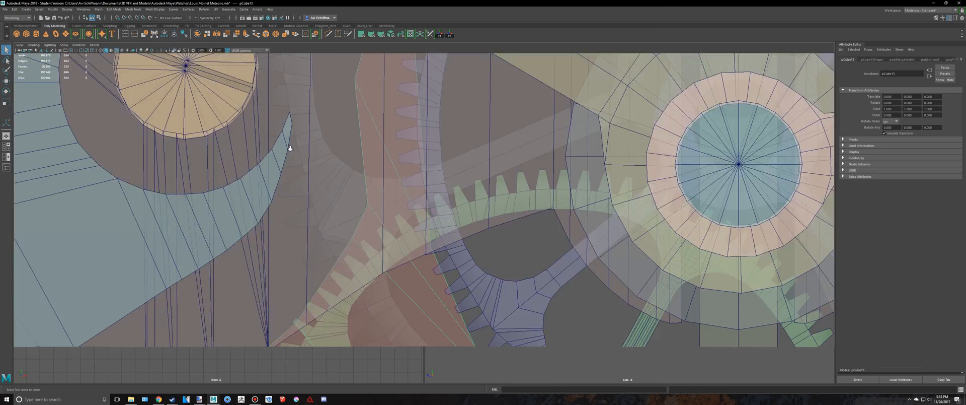
scroll(312, 154, down, 10)
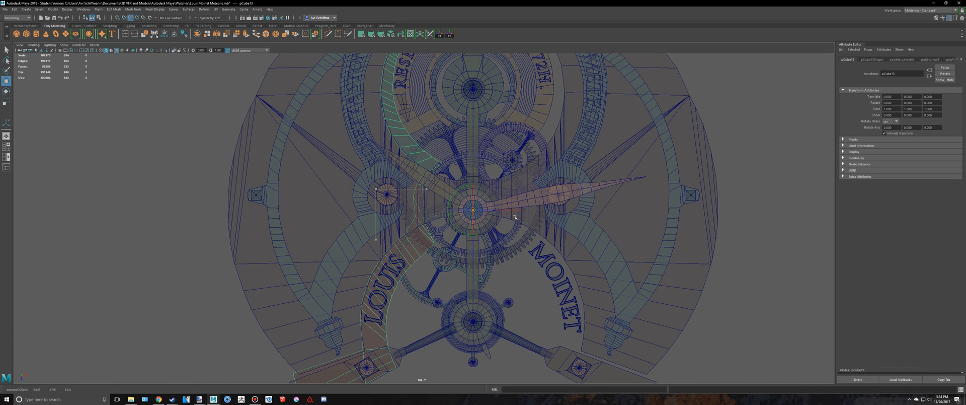
scroll(561, 219, down, 2)
Mirror the duplicate of the joined plate onto the MOINET side by setting Scale X to -1
drag(513, 213, 417, 212)
key(ctrl+z)
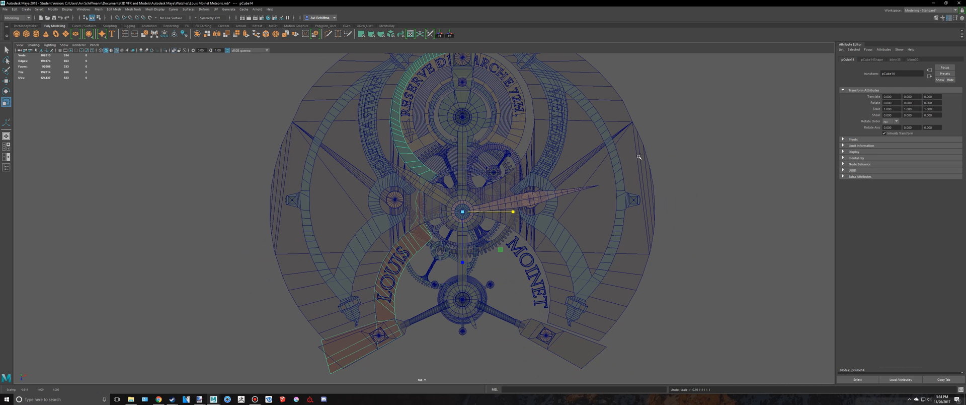
click(963, 19)
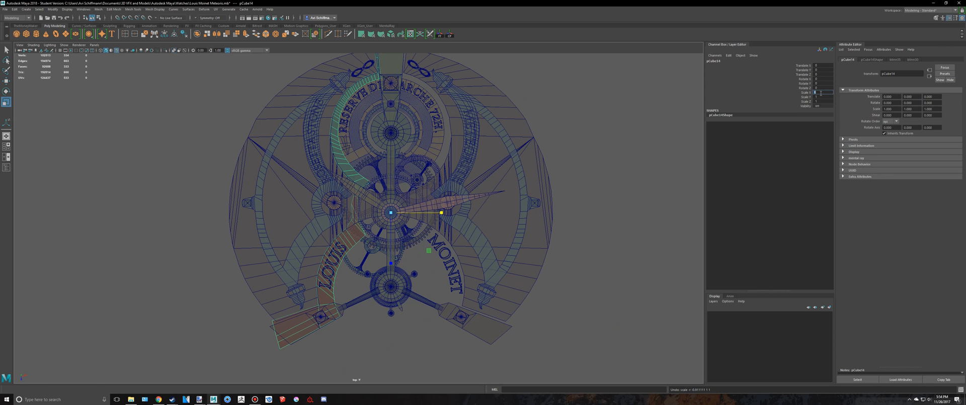
key(Return)
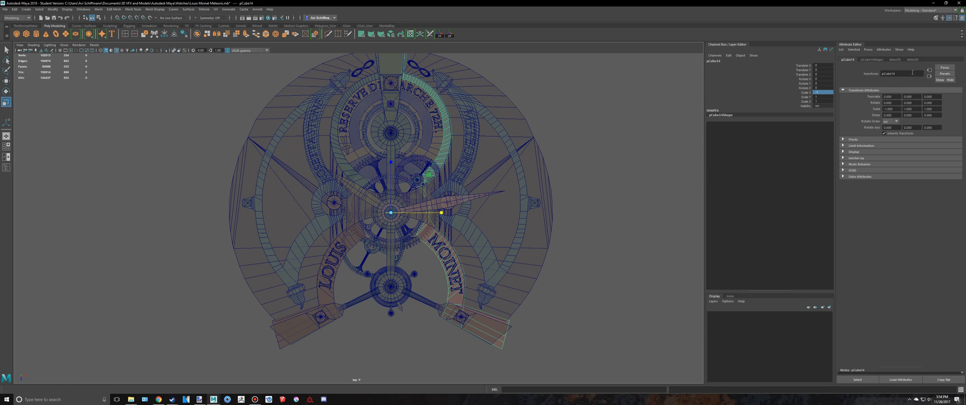
Hide the side editors, display the dial in a full-size perspective view, and deselect the mirrored plate in object mode
click(951, 19)
click(962, 19)
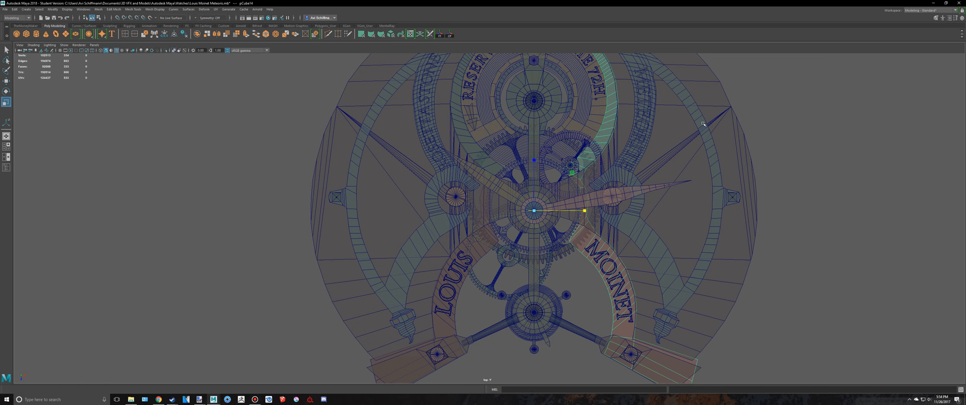
key(space)
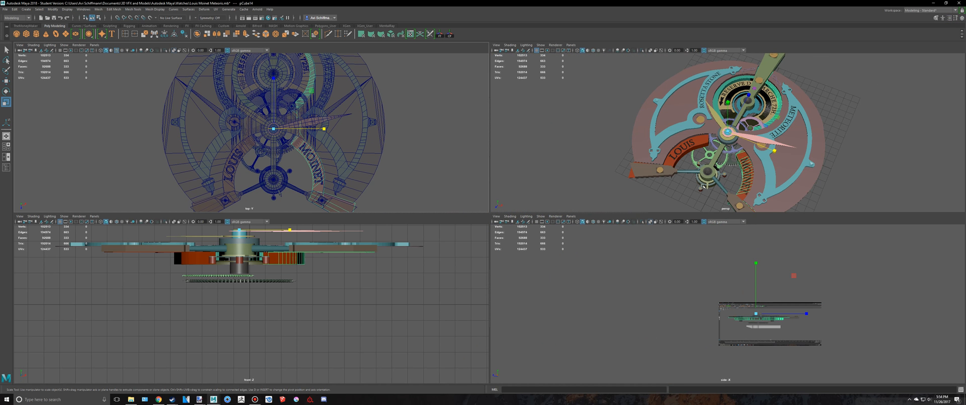
key(space)
right_drag(476, 219, 503, 198)
click(738, 145)
Reverse the normals of the dark inner faces at the METEORITE-side ring's upper end and return to object mode
scroll(732, 145, down, 5)
alt+drag(649, 149, 647, 129)
scroll(543, 127, up, 5)
alt+middle_drag(544, 127, 505, 228)
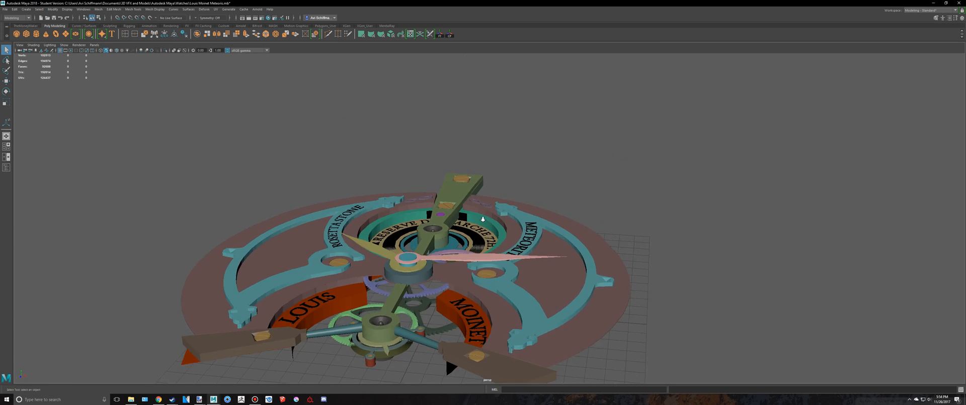
scroll(504, 226, up, 5)
right_drag(447, 215, 448, 224)
scroll(448, 221, up, 3)
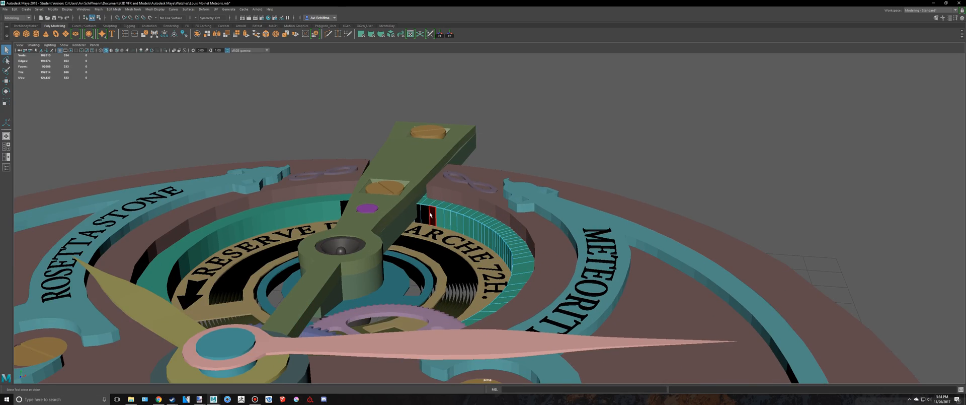
key(4)
alt+drag(422, 213, 369, 206)
alt+middle_drag(381, 194, 453, 195)
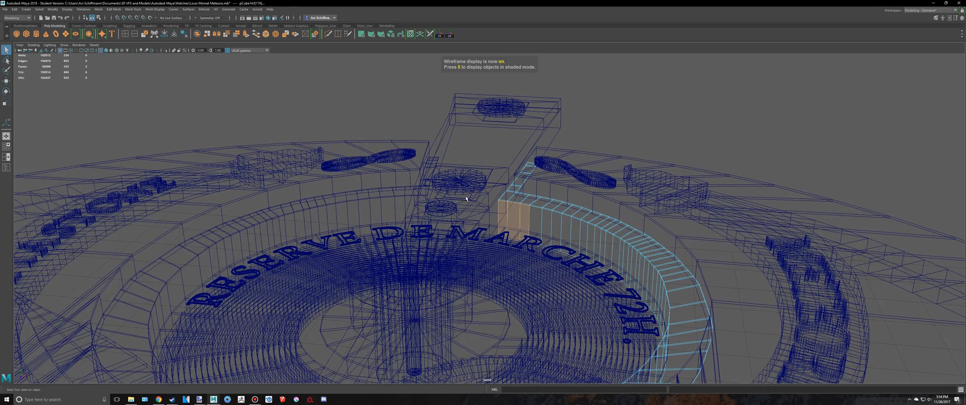
key(5)
scroll(506, 196, up, 1)
click(155, 9)
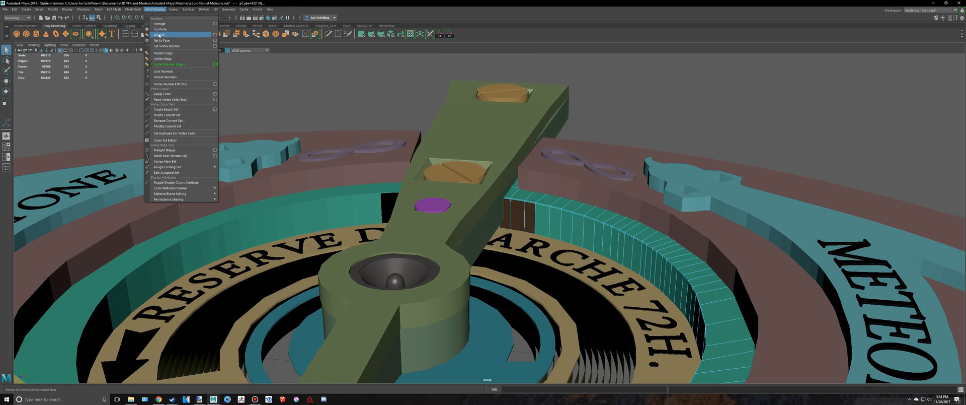
click(160, 36)
right_drag(511, 211, 539, 190)
Reverse the matching dark inner faces at the upper end of the ROSETTA STONE-side ring, then return to object mode and deselect it
click(372, 192)
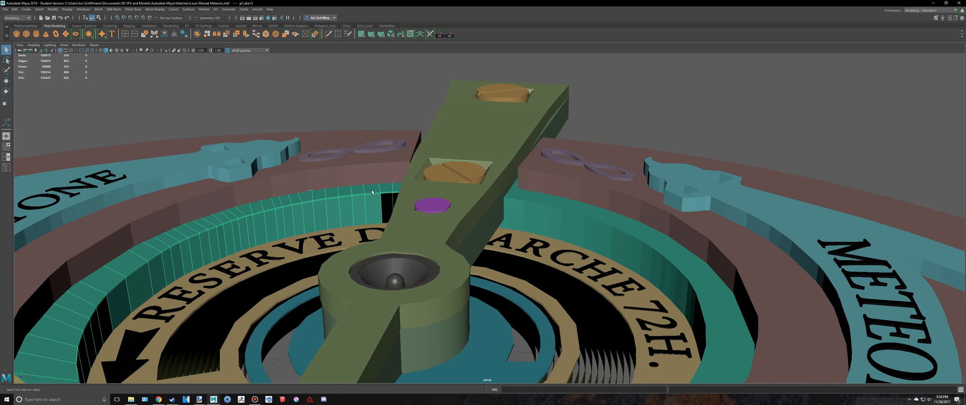
right_drag(372, 191, 398, 205)
key(4)
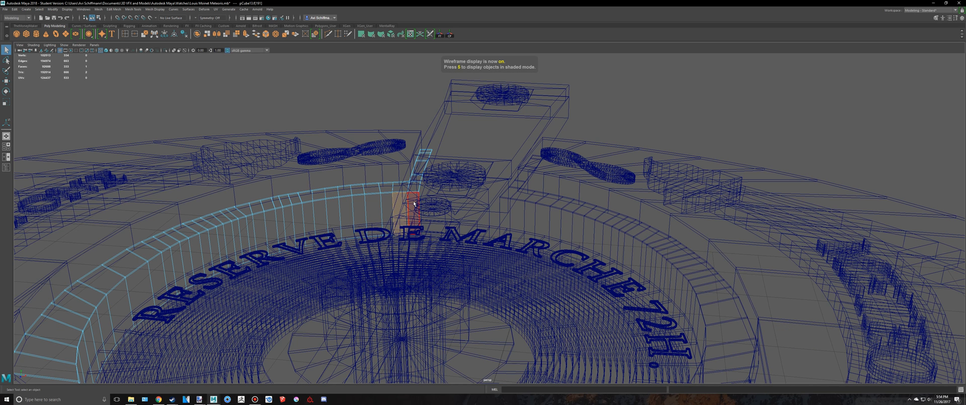
key(5)
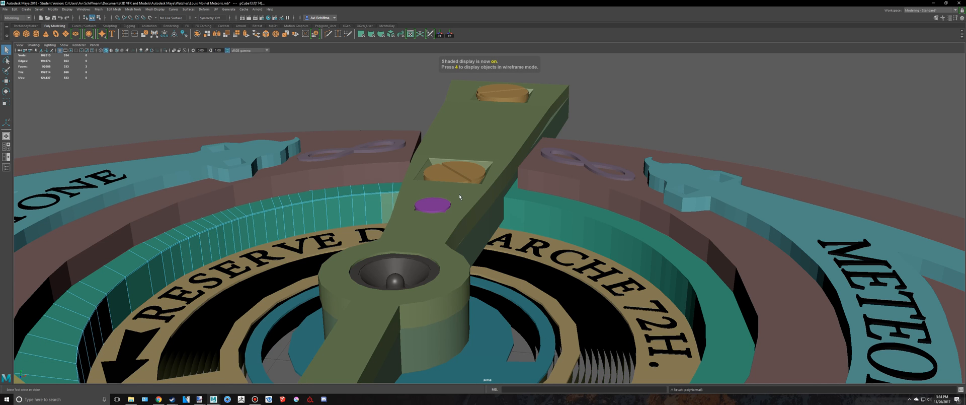
right_drag(368, 201, 395, 189)
click(412, 112)
Assign the existing orange-red material to the entire joined LOUIS plate, including its ring section around the power reserve
alt+drag(412, 113, 573, 202)
scroll(520, 177, down, 5)
click(574, 206)
right_click(573, 209)
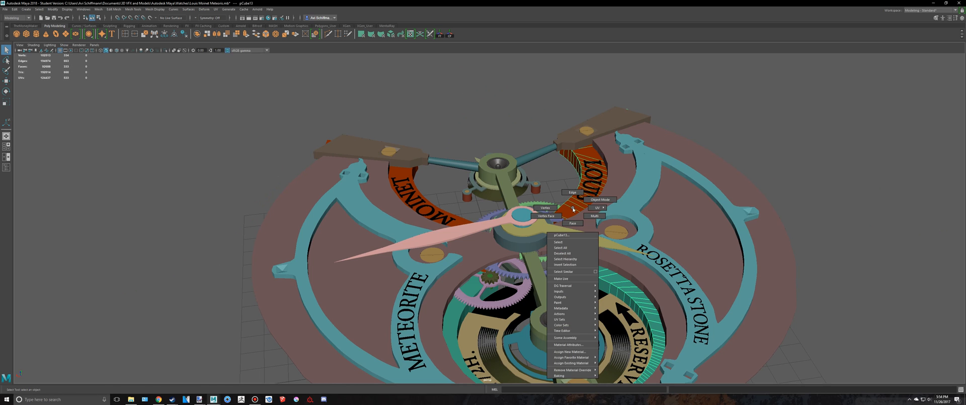
mouse_move(584, 363)
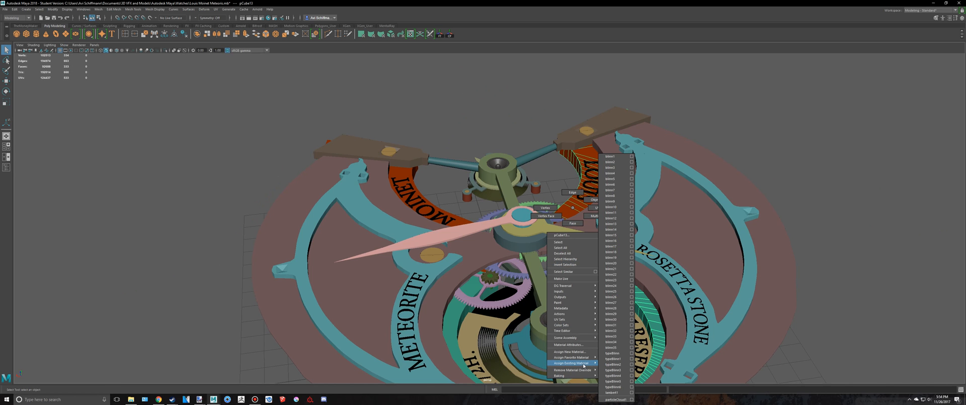
click(611, 325)
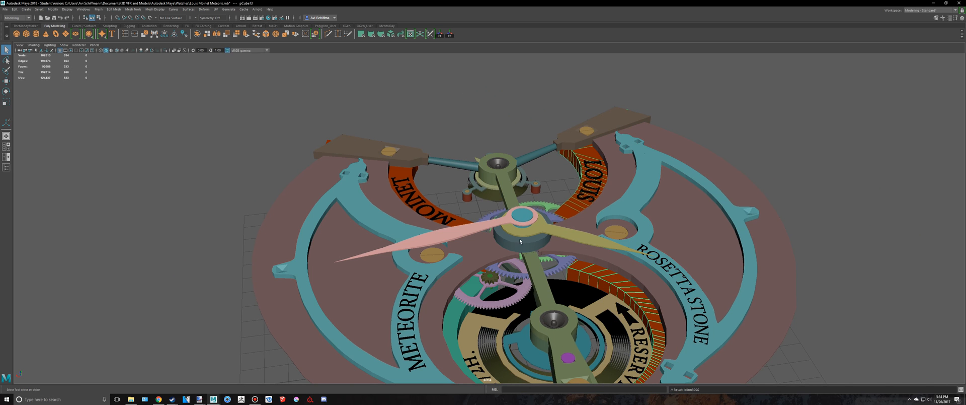
Assign an existing light-blue material to the entire joined MOINET plate, replacing the black one tried first, and deselect it
click(457, 225)
right_click(458, 222)
mouse_move(471, 378)
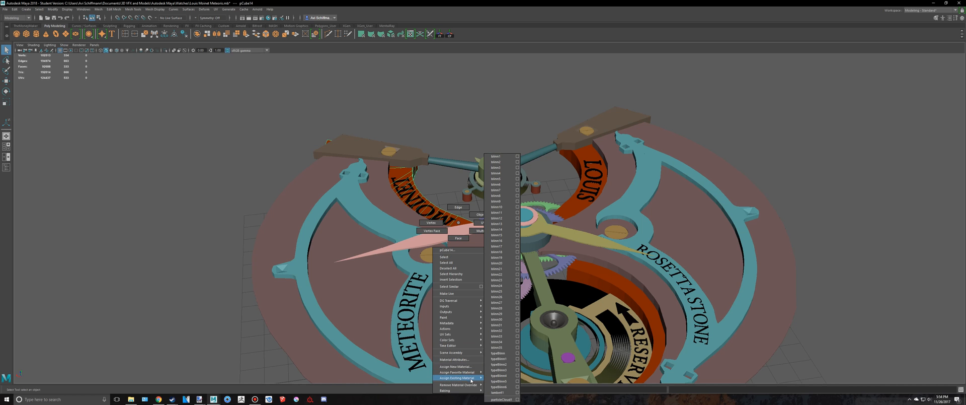
click(501, 314)
right_click(461, 223)
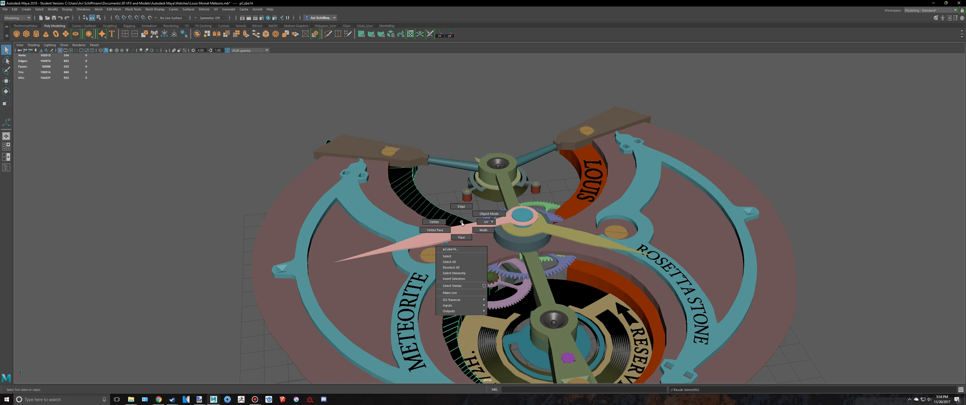
mouse_move(482, 376)
click(506, 309)
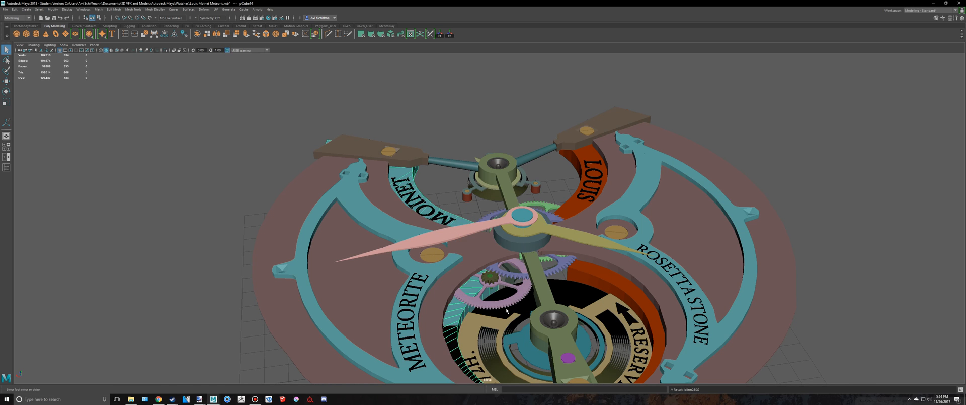
right_drag(458, 222, 476, 210)
click(436, 143)
Examine the recoloured LOUIS and MOINET plates, the gears and the complete dial from several angles
scroll(436, 142, down, 5)
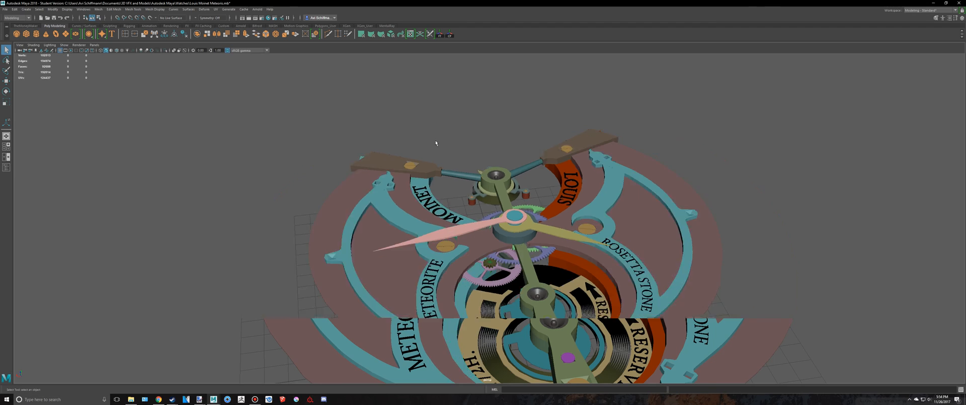
alt+drag(352, 143, 512, 140)
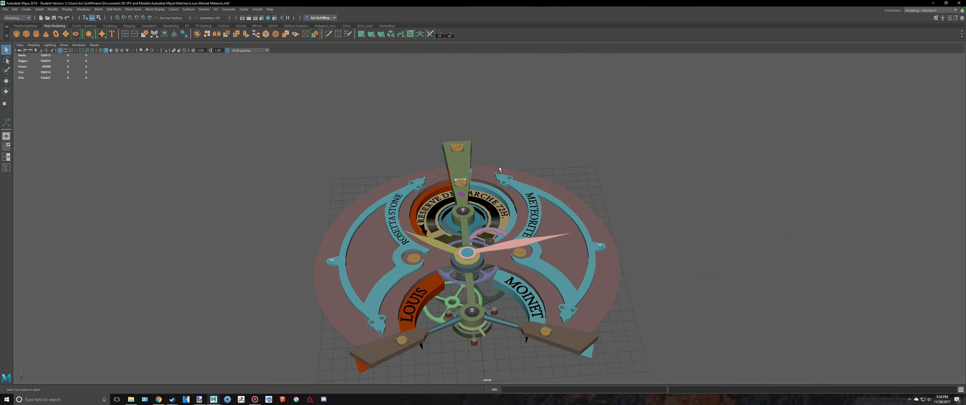
scroll(534, 196, up, 4)
alt+middle_drag(551, 238, 572, 191)
alt+drag(573, 191, 553, 194)
scroll(549, 187, down, 4)
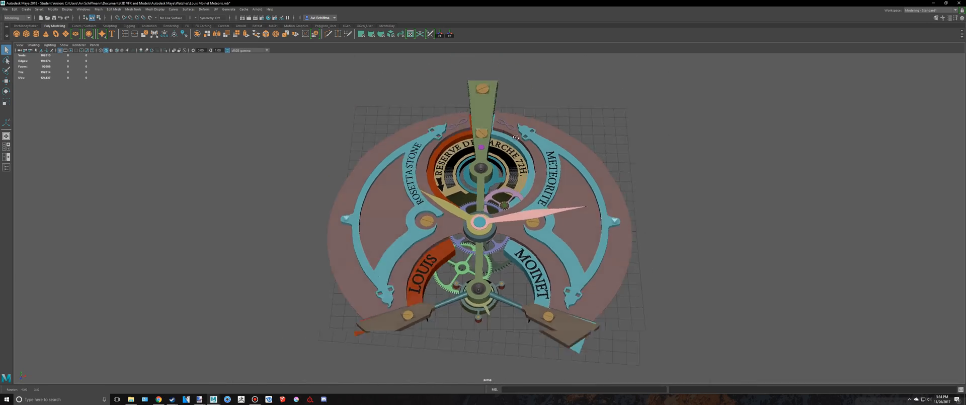
alt+drag(495, 100, 519, 157)
scroll(513, 166, up, 7)
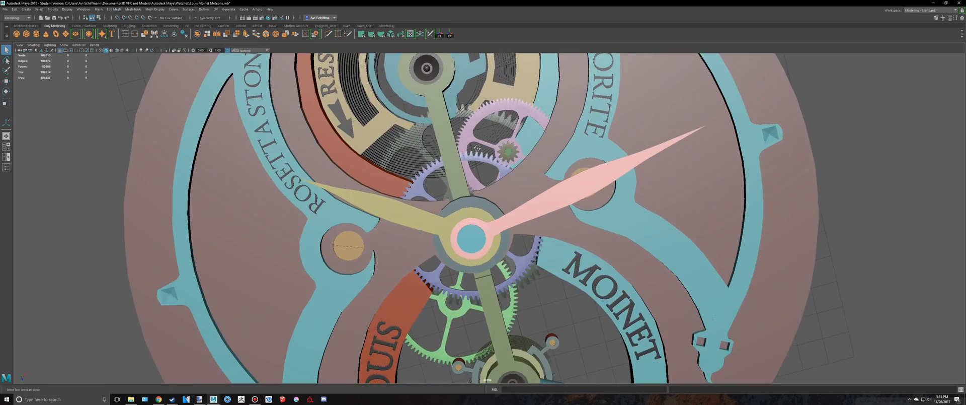
alt+drag(503, 251, 469, 214)
scroll(476, 223, down, 4)
scroll(477, 223, down, 1)
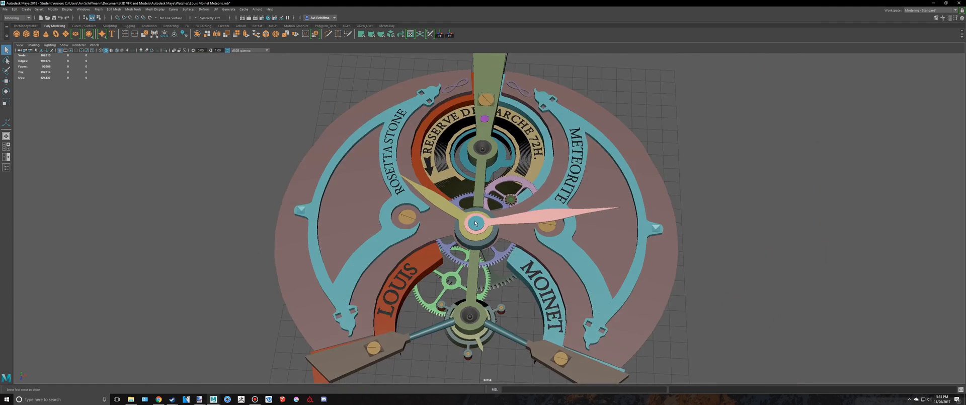
scroll(478, 219, down, 5)
alt+drag(597, 214, 578, 244)
Save the watch scene and accept the student-version notice
key(ctrl+s)
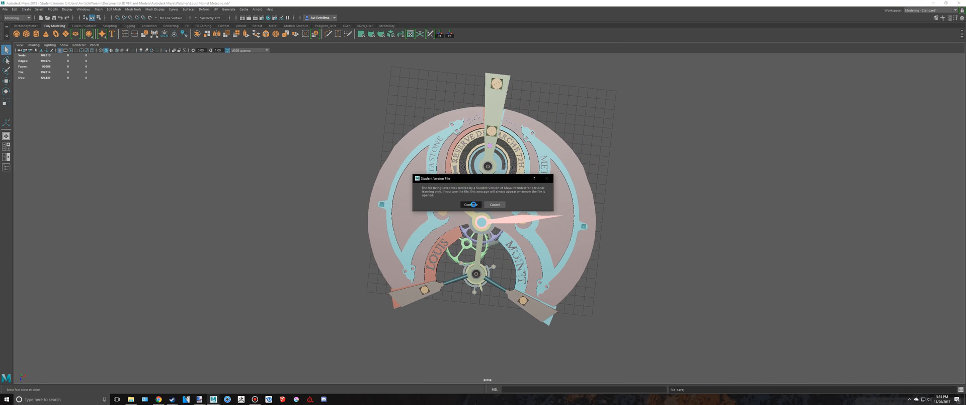
click(471, 204)
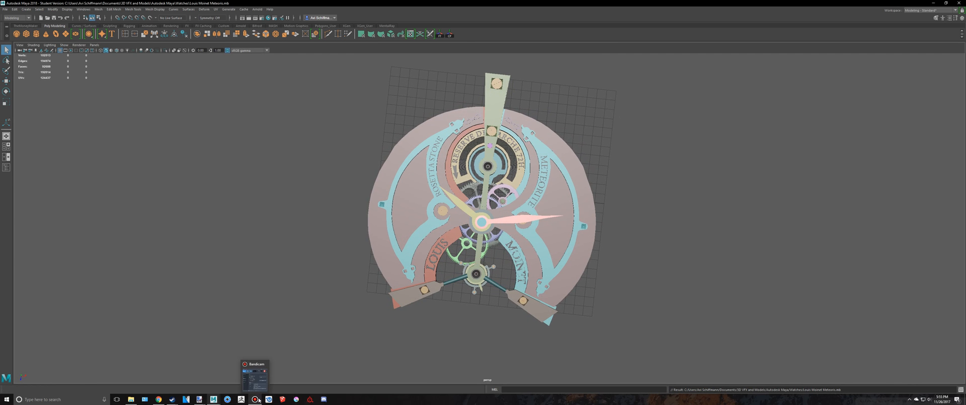
click(258, 399)
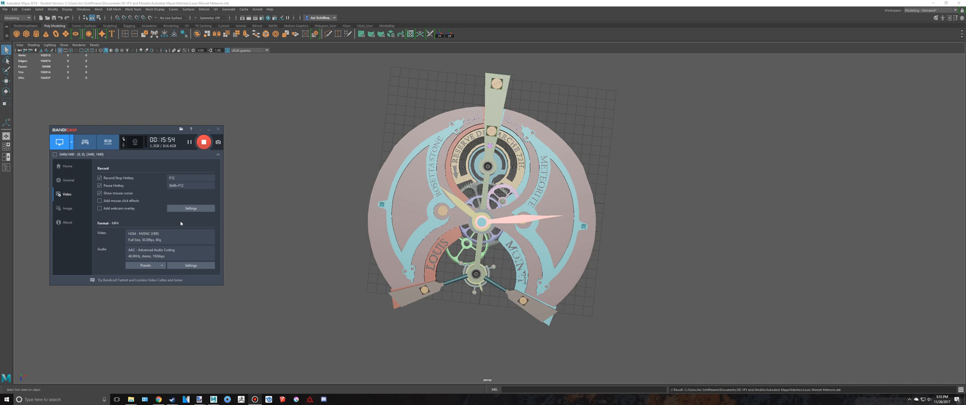